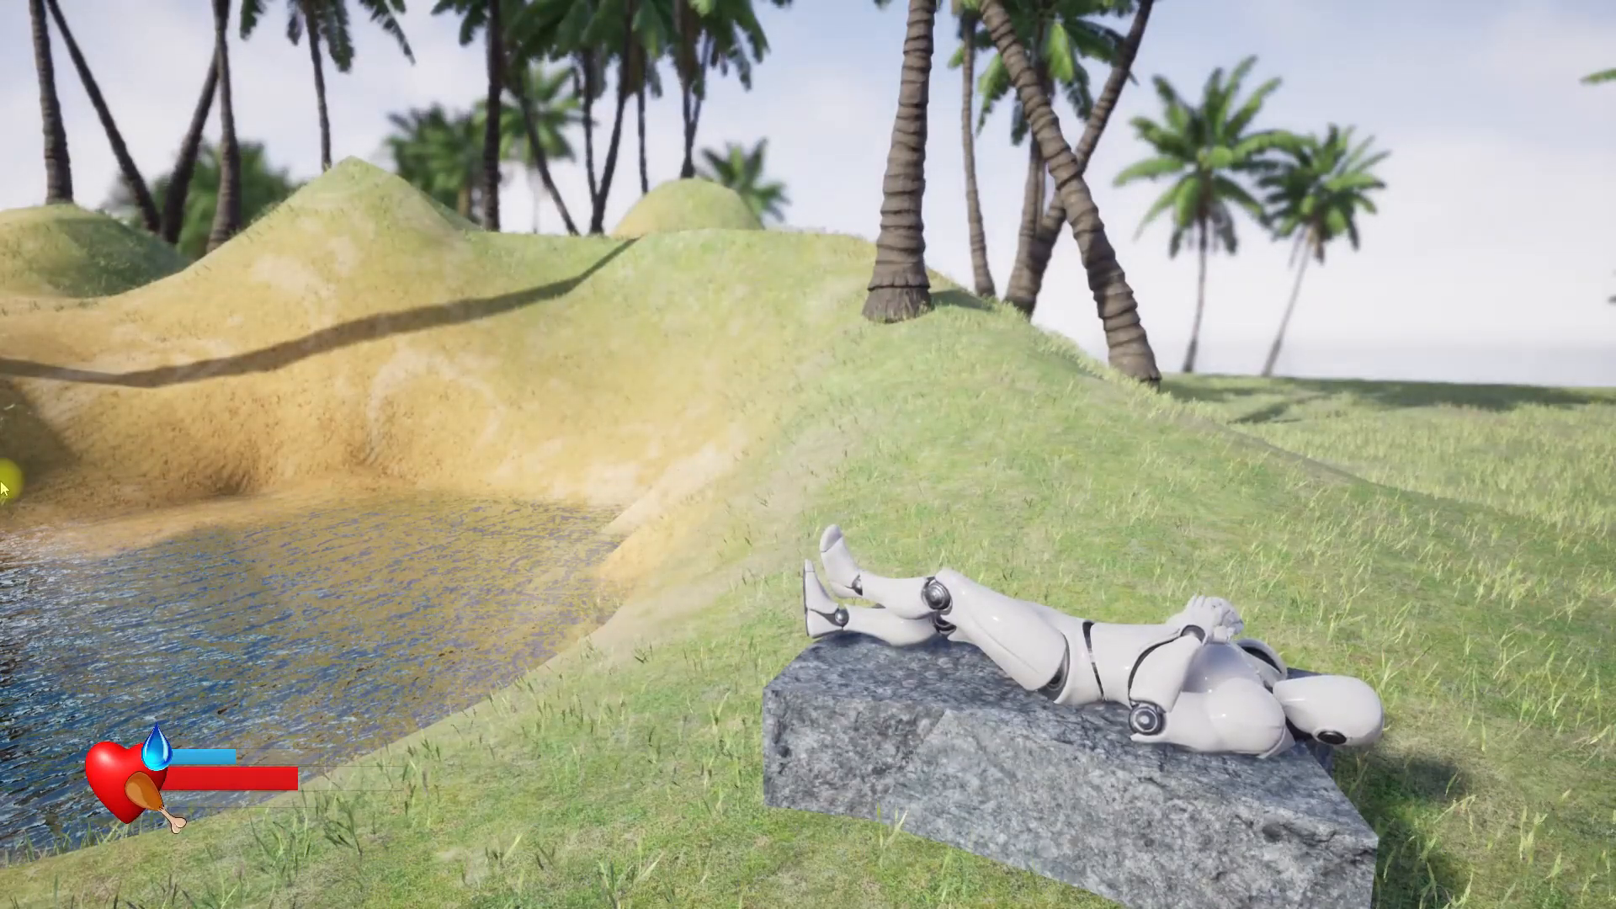
Check the save files in the SaveGames folder in File Explorer, return to Unreal Editor and stop the play session
{"action": "key", "text": "alt+Tab"}
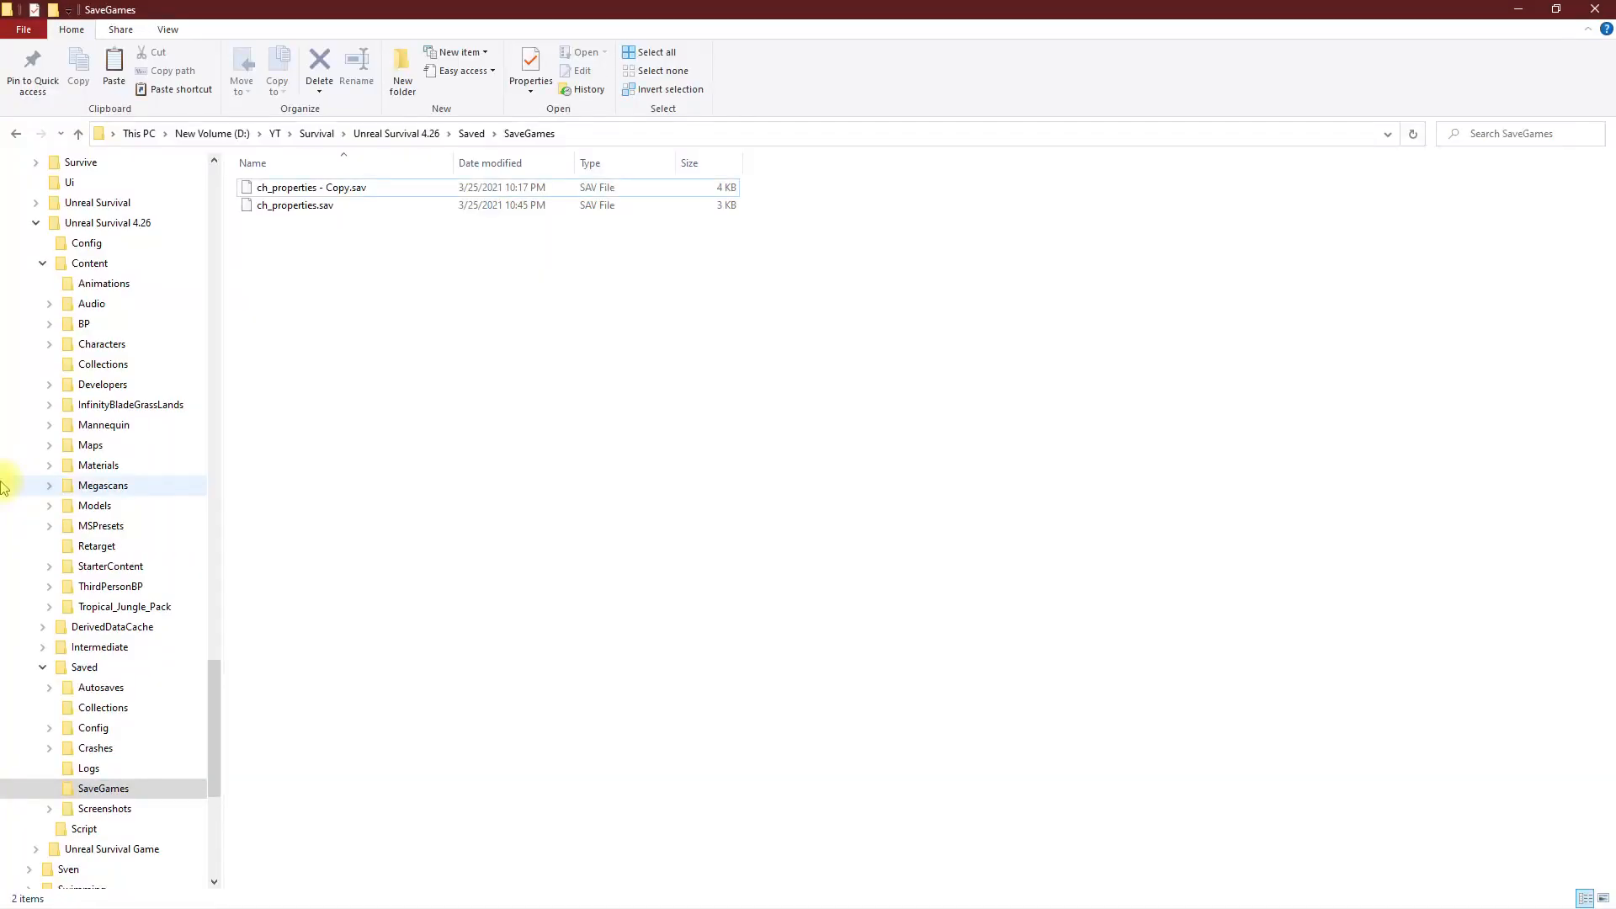
{"action": "key", "text": "alt+Tab"}
{"action": "key", "text": "Escape"}
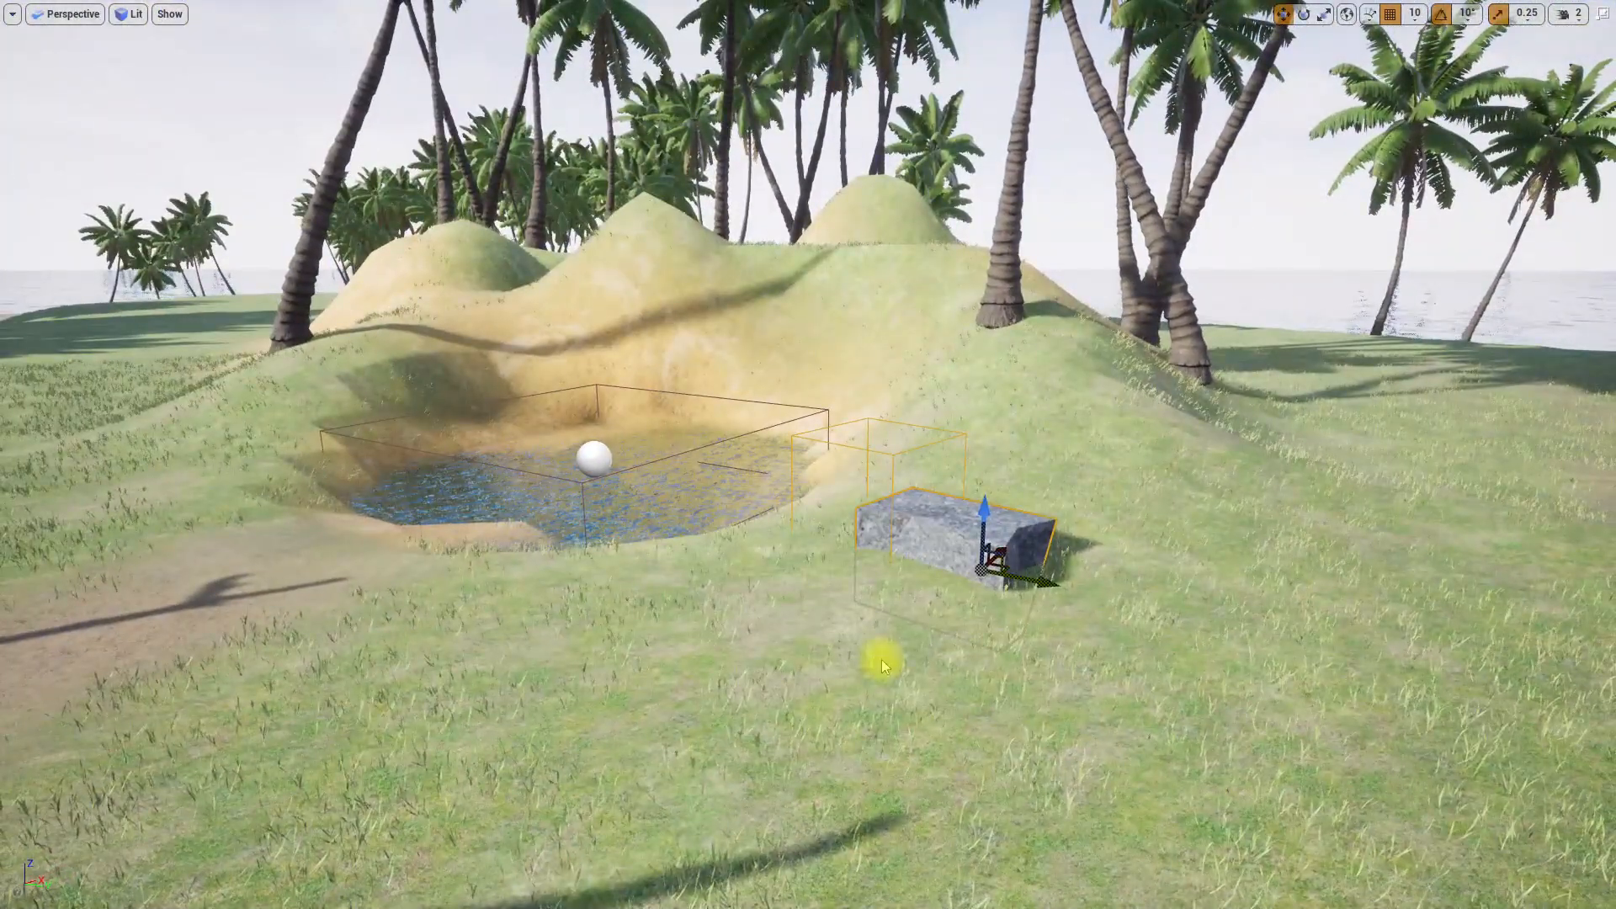
Playtest continuing the saved game through the Game menu and stop the session
{"action": "key", "text": "alt+p"}
{"action": "left_click", "coordinate": [387, 313]}
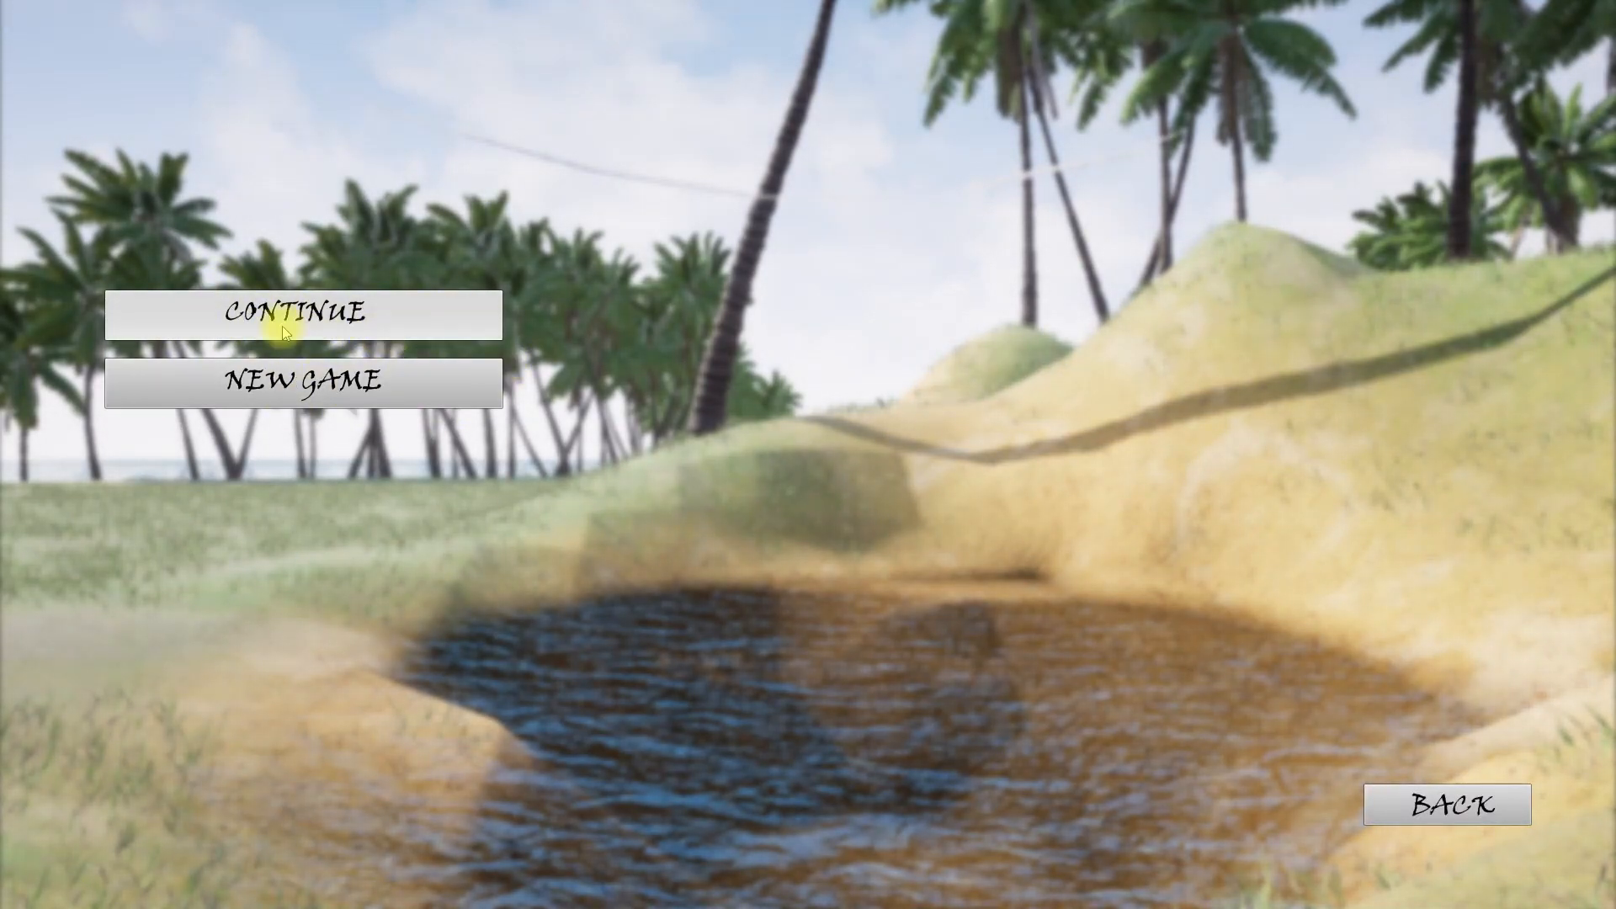
{"action": "left_click", "coordinate": [392, 326]}
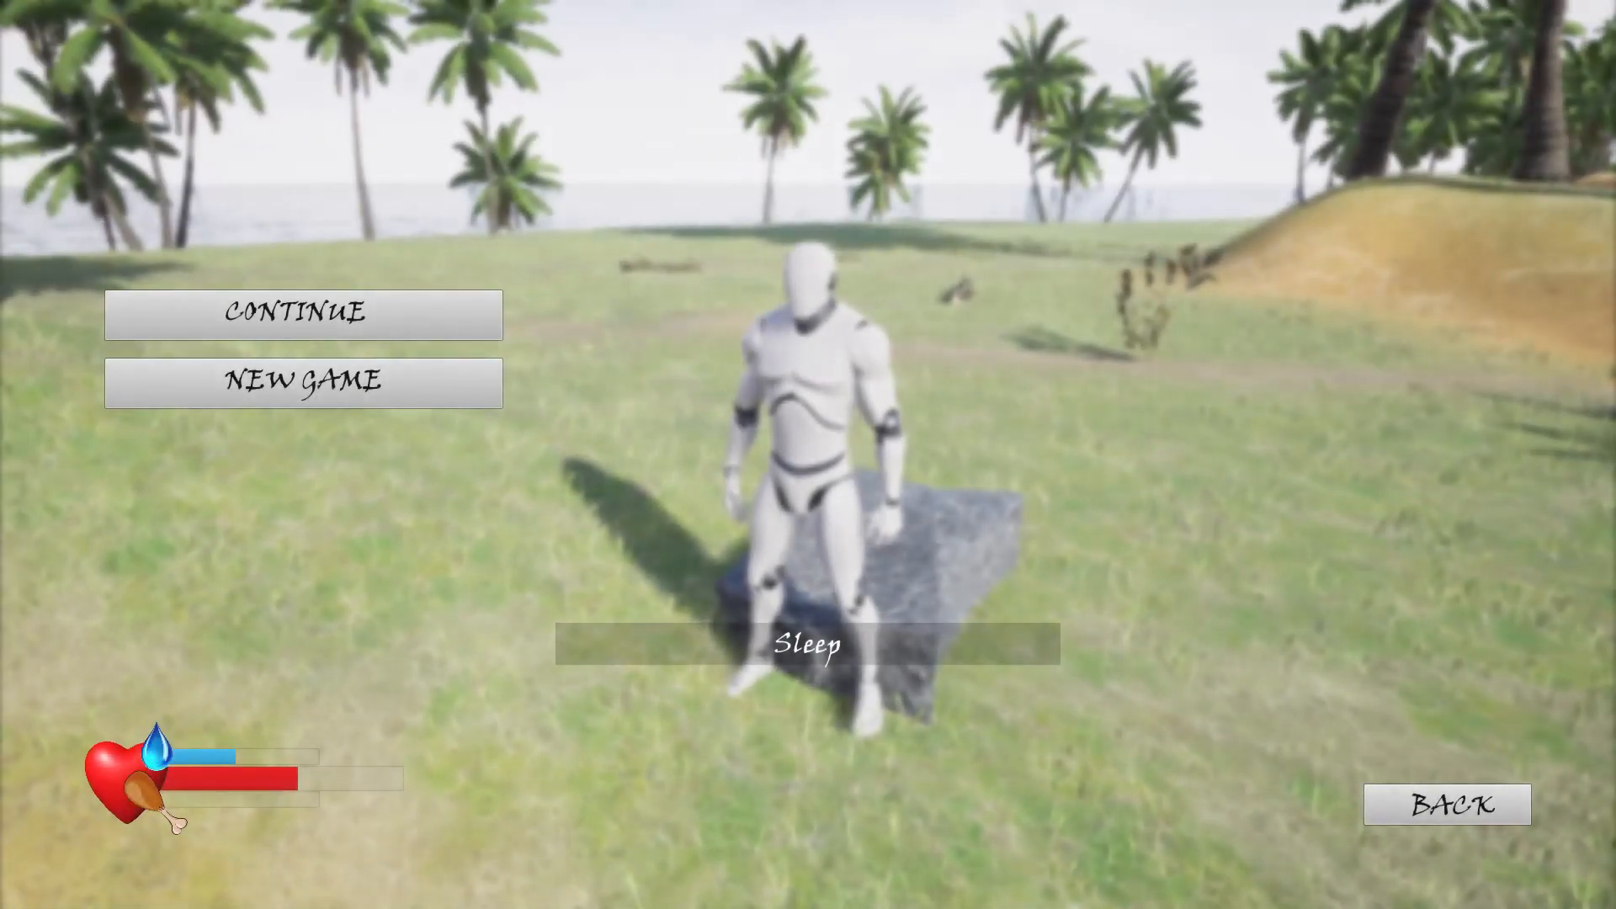
{"action": "key", "text": "Escape"}
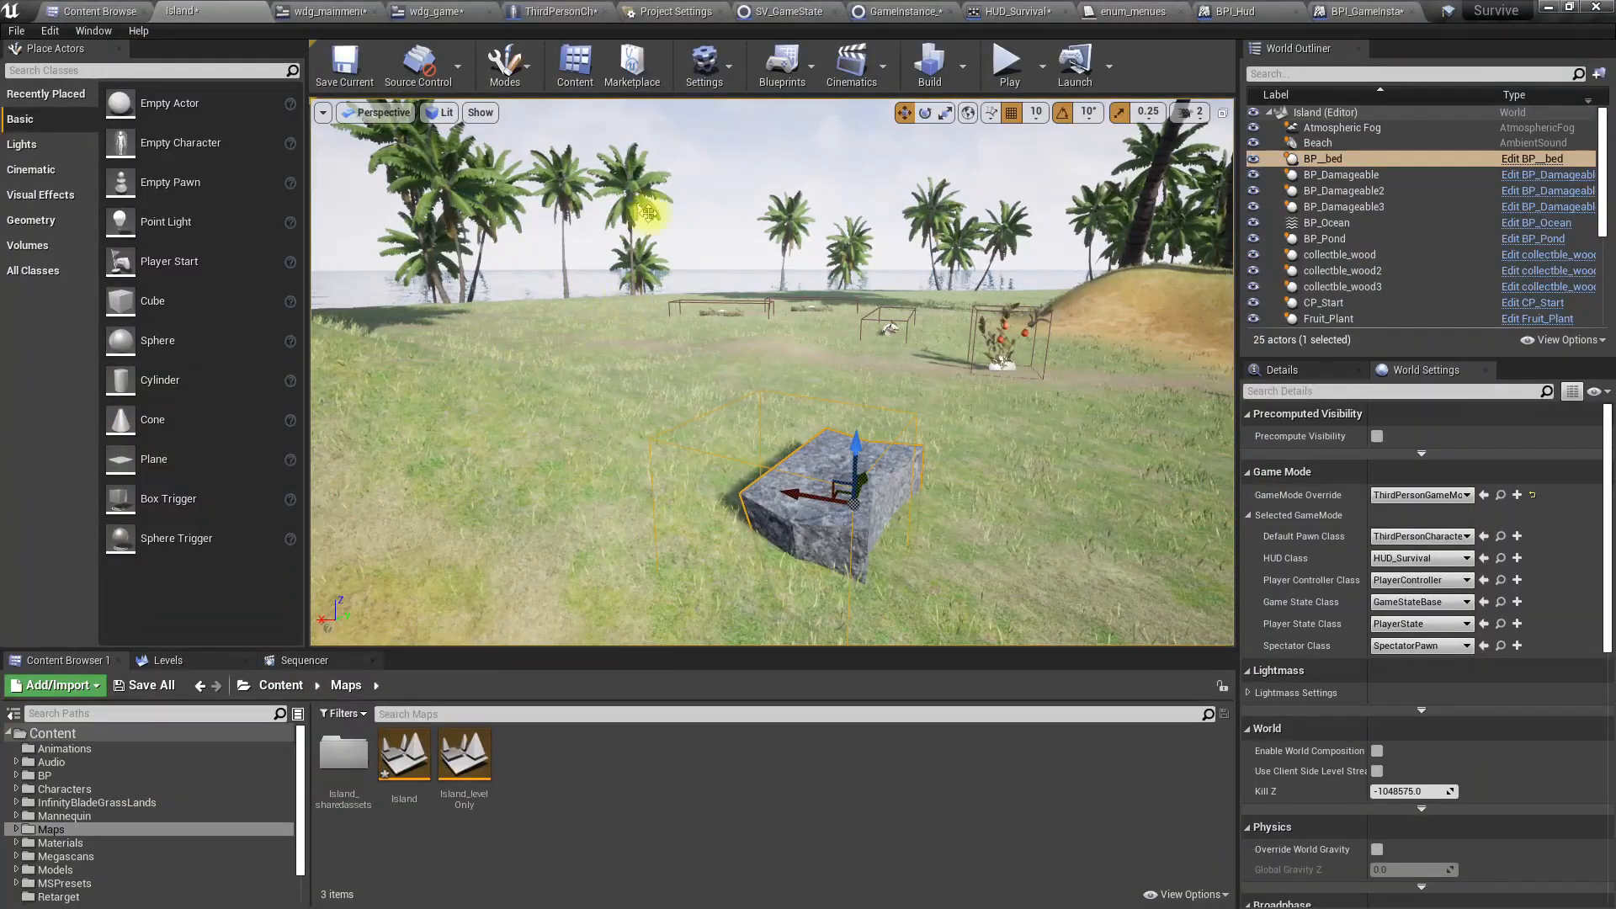
Add a Remove from Parent node after Start Game in the btncontinue click event of wdg_game and align it with Start Game
{"action": "left_click", "coordinate": [560, 11]}
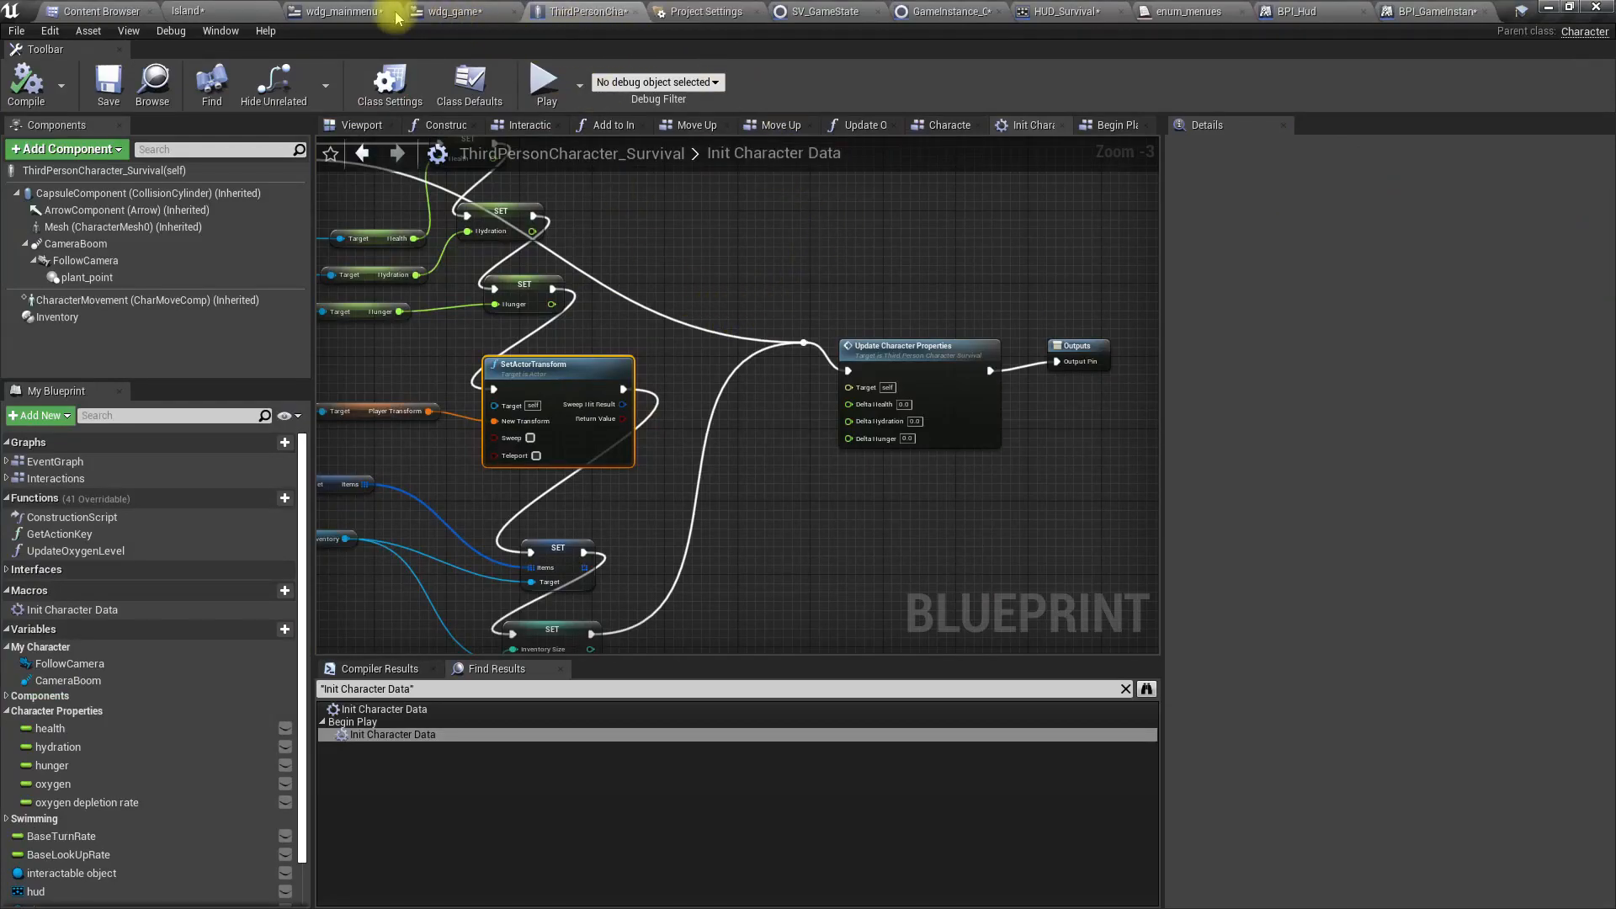
{"action": "left_click", "coordinate": [473, 10]}
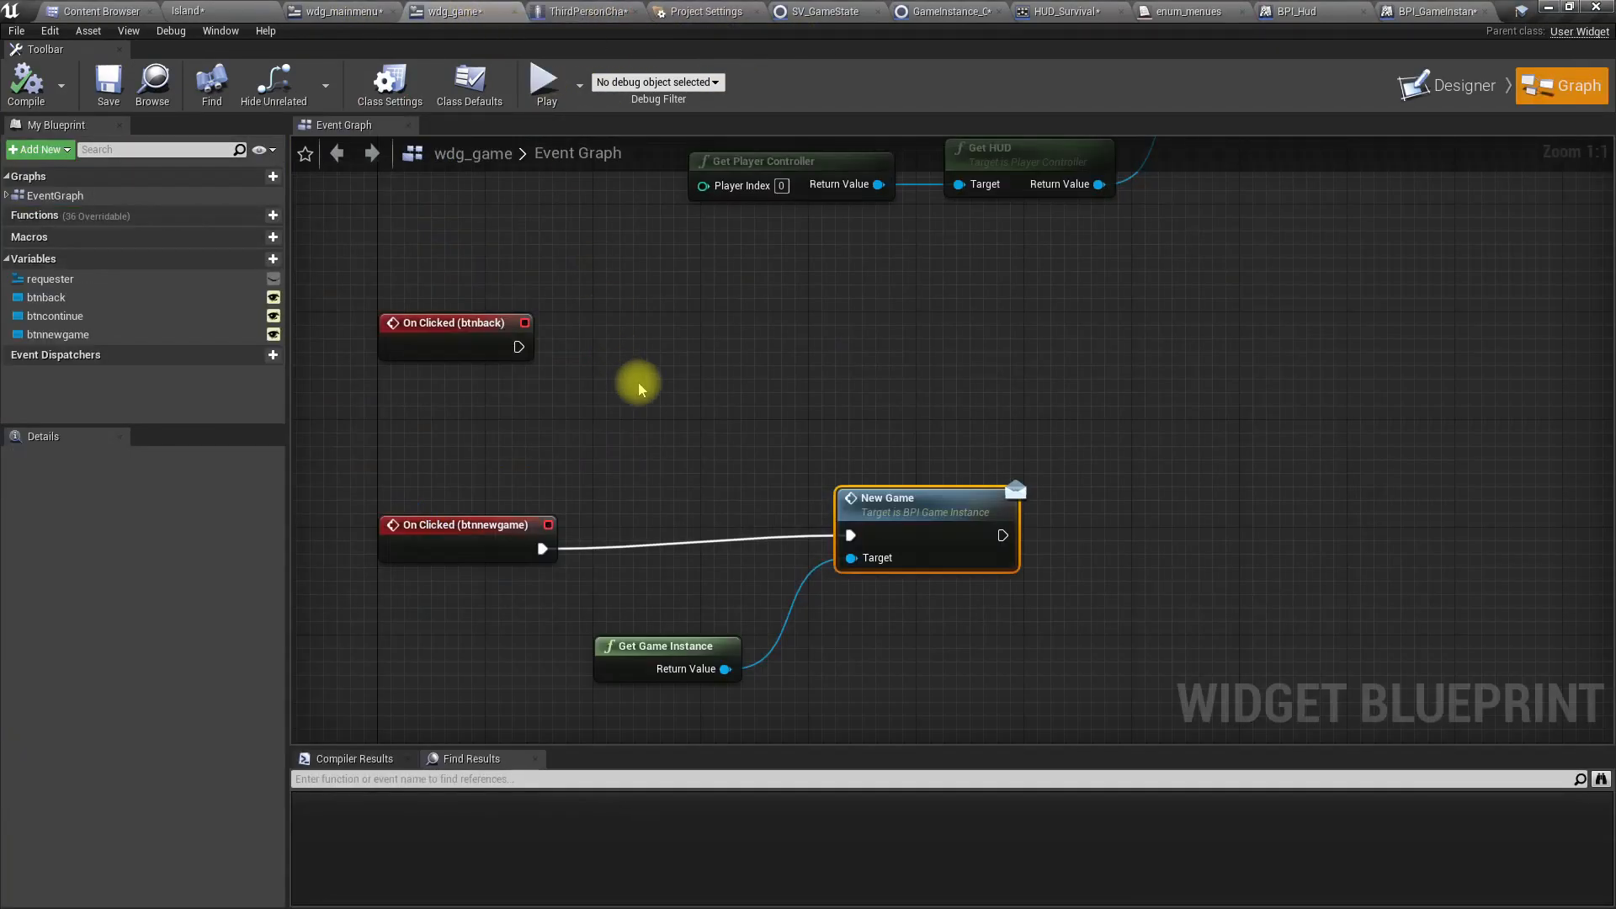
{"action": "right_click_drag", "start_coordinate": [635, 379], "coordinate": [617, 758]}
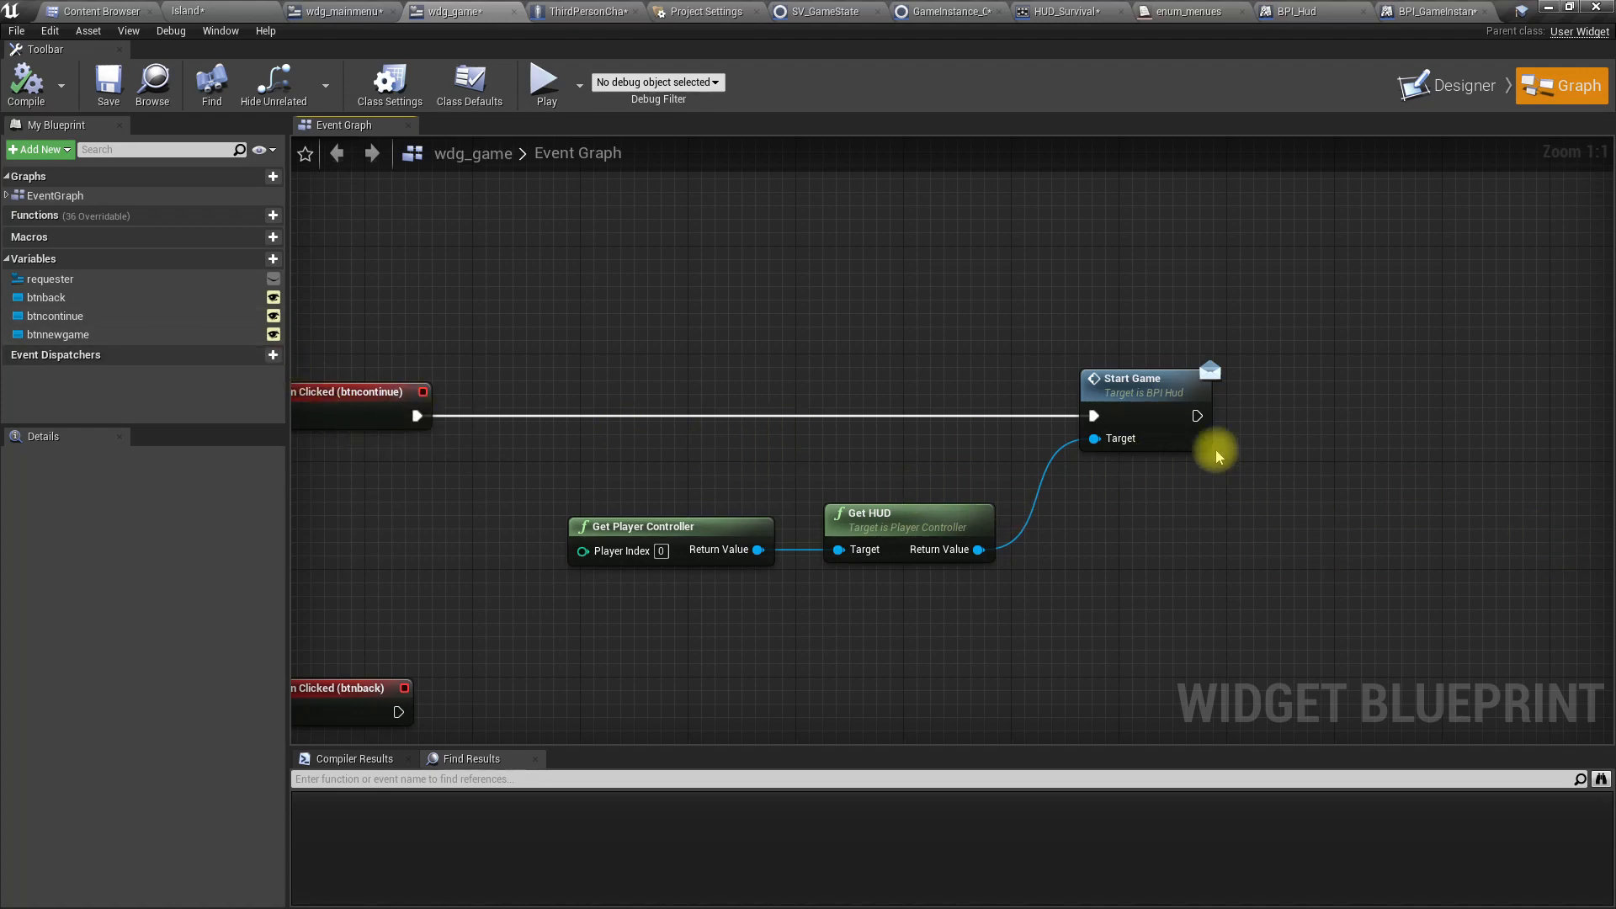
{"action": "left_click_drag", "start_coordinate": [1197, 415], "coordinate": [1270, 421]}
{"action": "type", "text": "rem"}
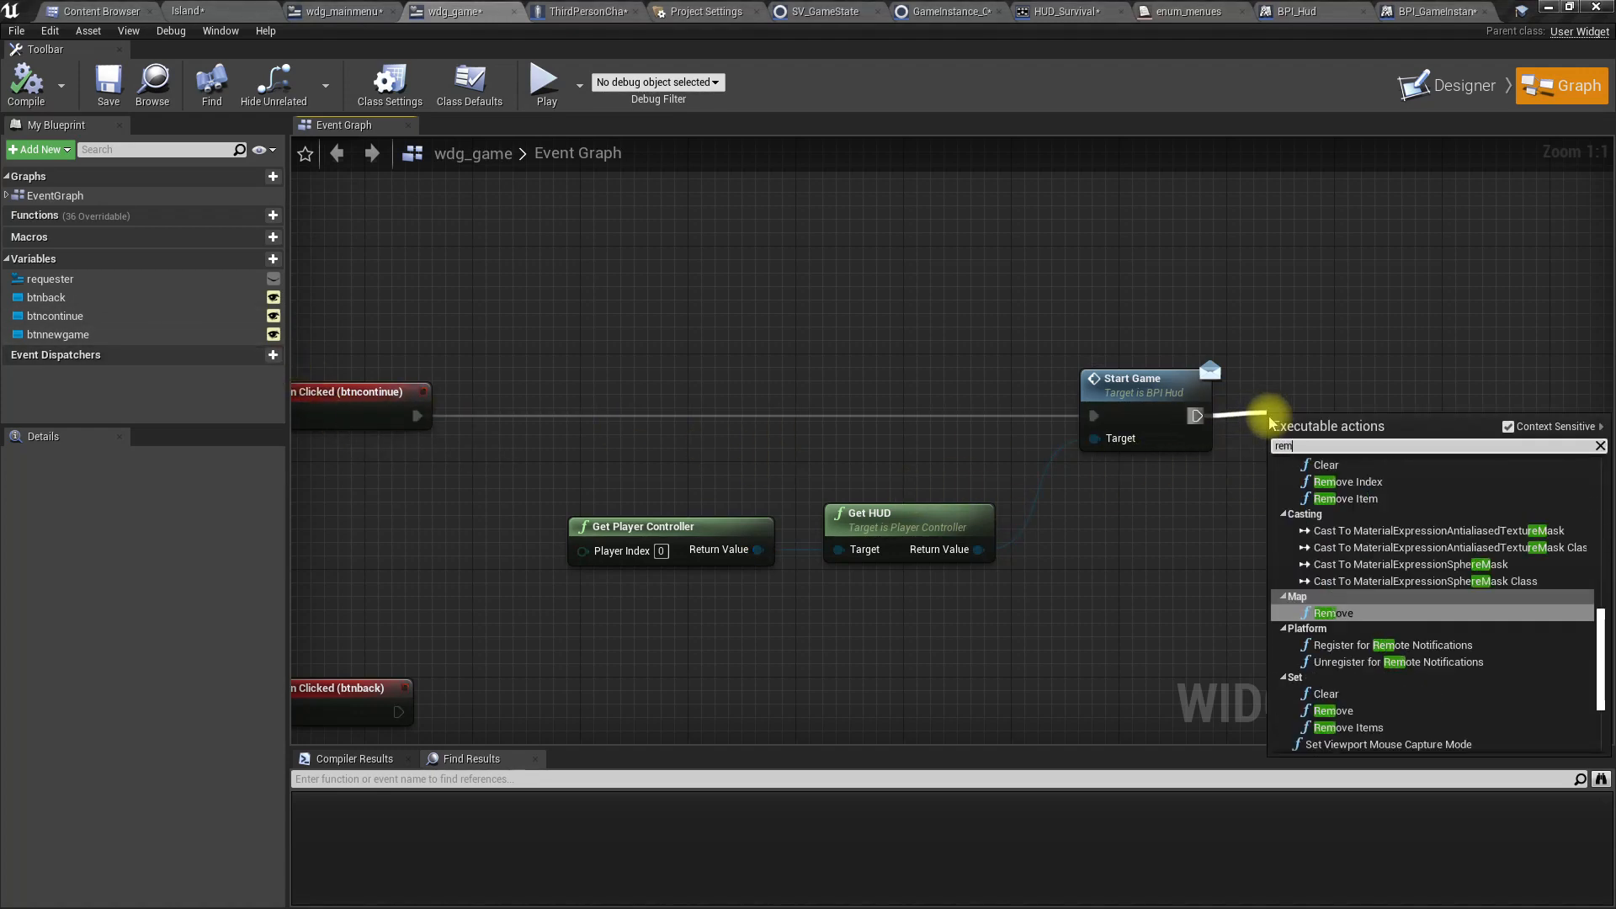
{"action": "type", "text": "ove from"}
{"action": "key", "text": "Return"}
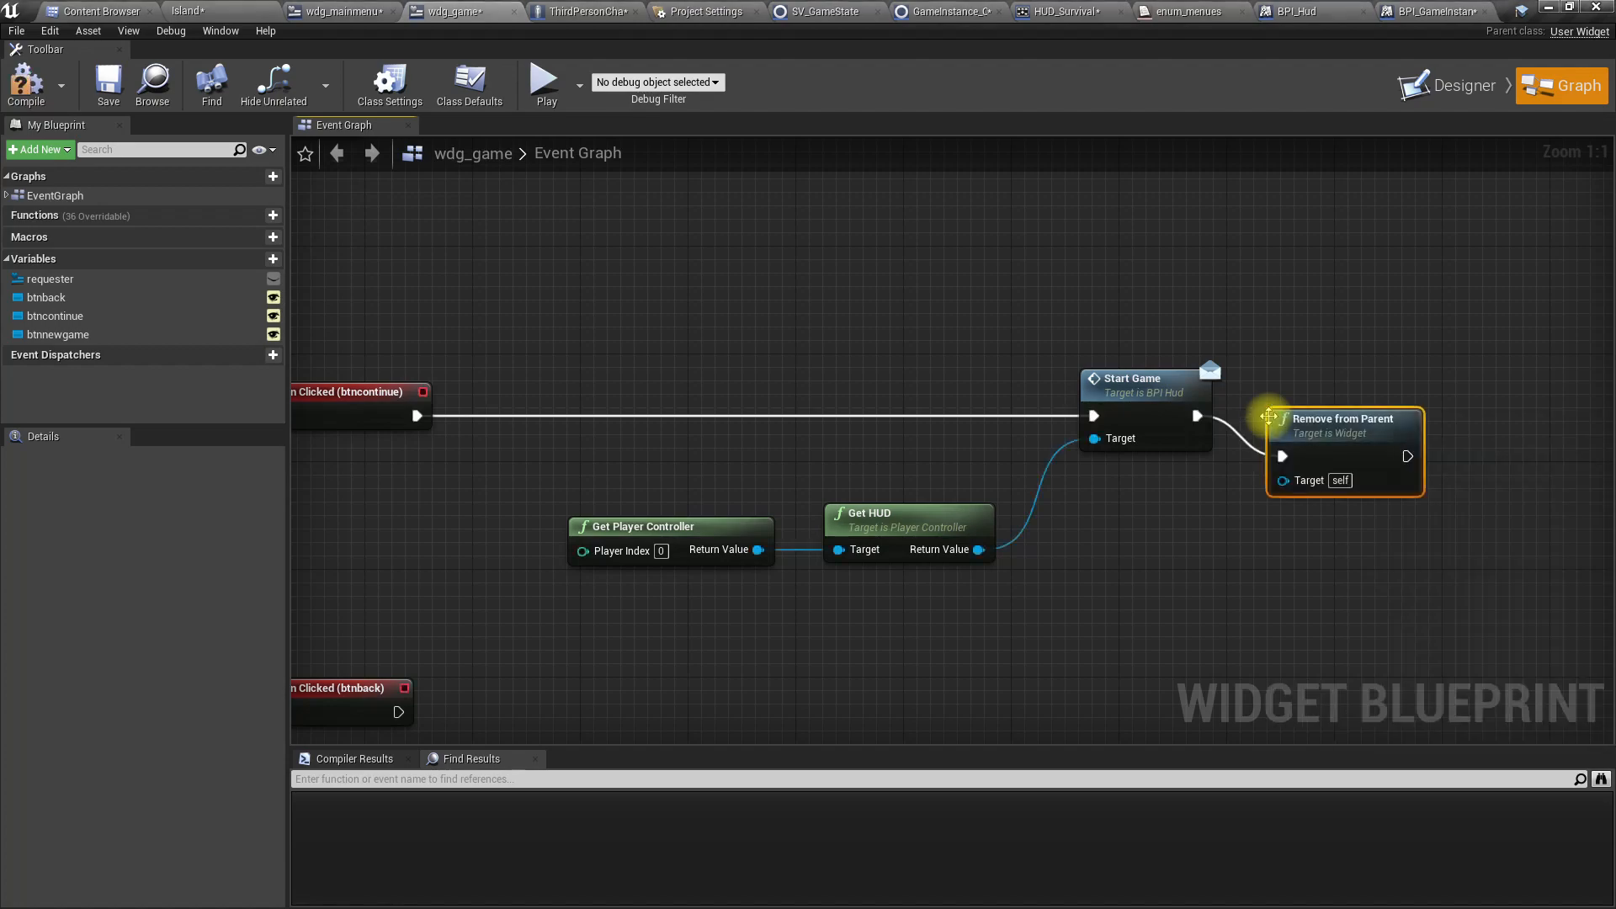
{"action": "left_click_drag", "start_coordinate": [1273, 421], "coordinate": [1286, 380]}
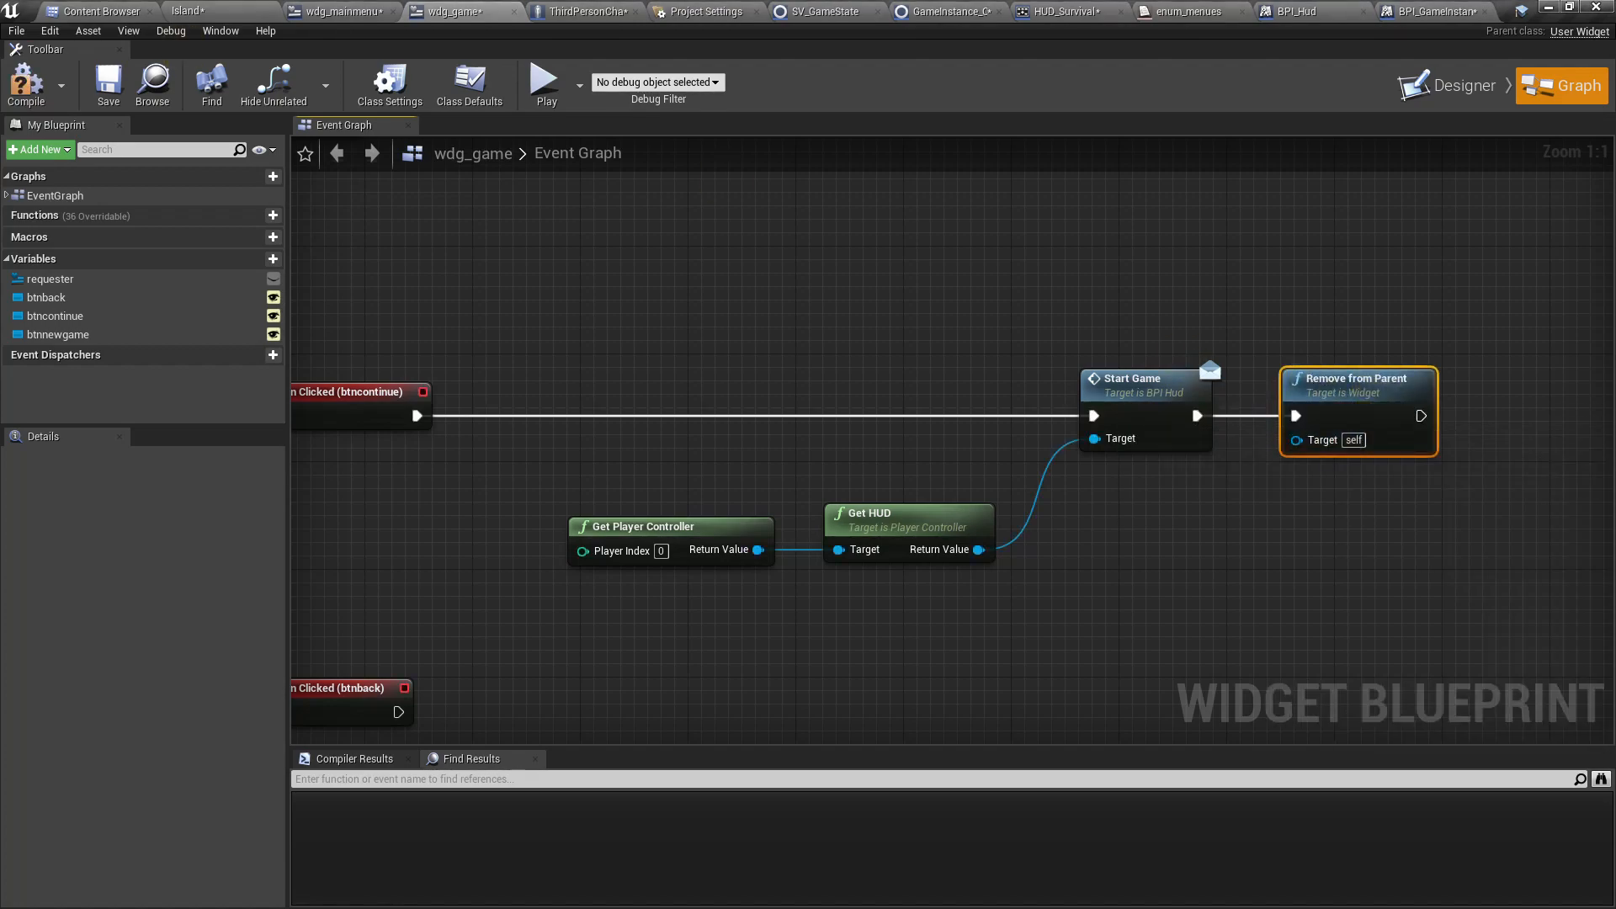
Delete ch_properties.sav from the SaveGames folder in File Explorer and return to the Island level in Unreal Editor
{"action": "left_click", "coordinate": [202, 10]}
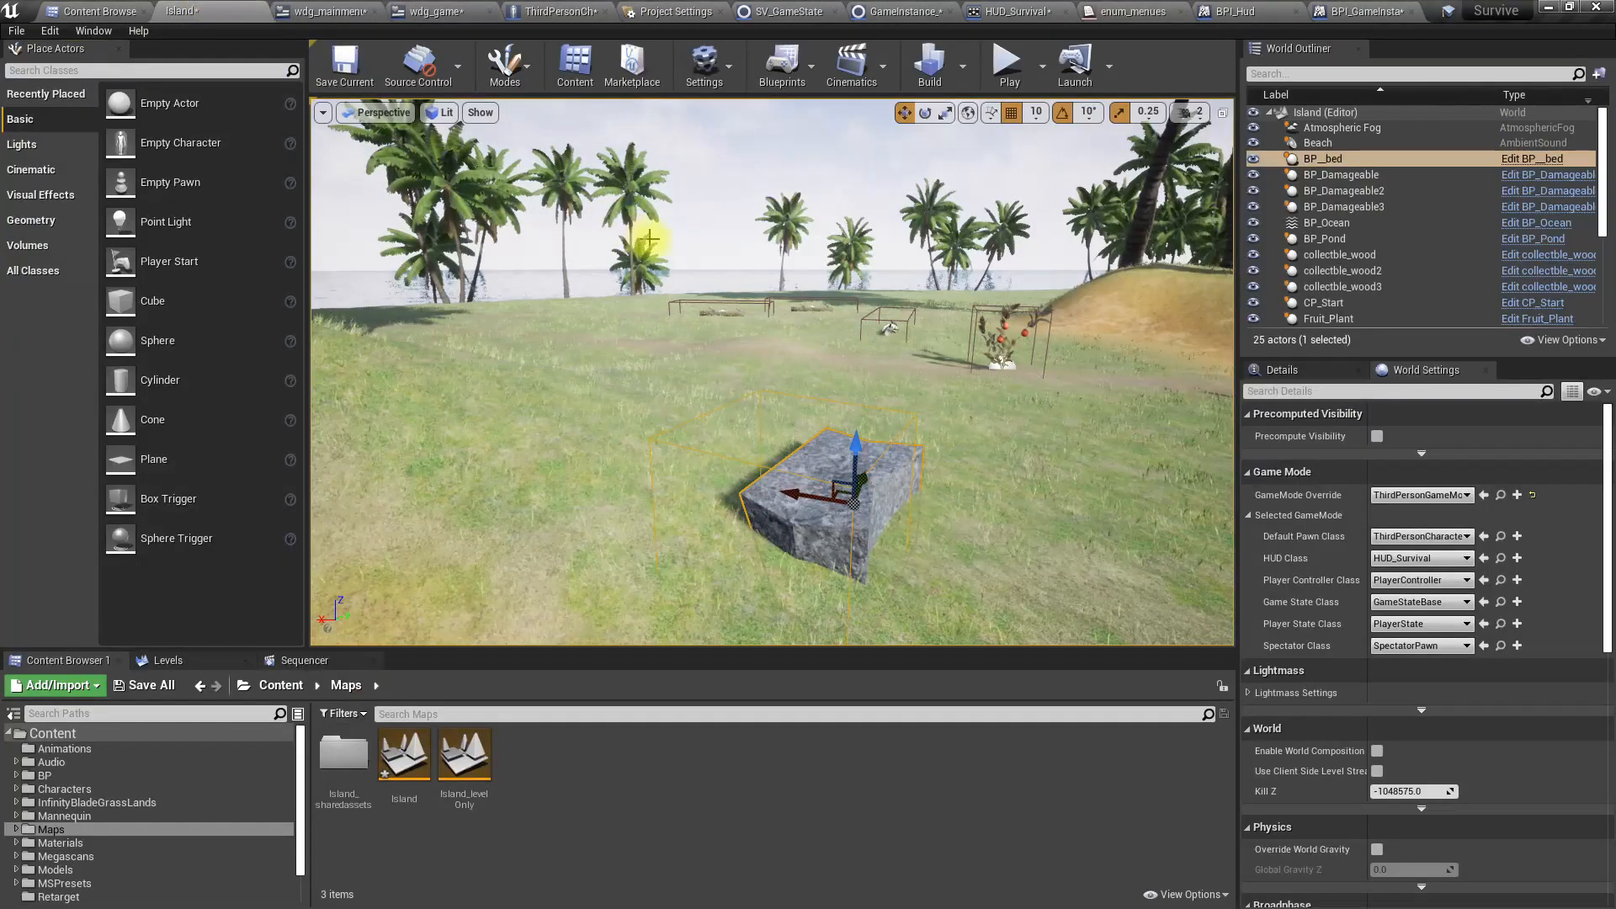
{"action": "right_click_drag", "start_coordinate": [781, 281], "coordinate": [630, 281]}
{"action": "mouse_move", "coordinate": [781, 281]}
{"action": "right_mouse_down"}
{"action": "mouse_move", "coordinate": [613, 283]}
{"action": "mouse_move", "coordinate": [766, 283]}
{"action": "right_mouse_up"}
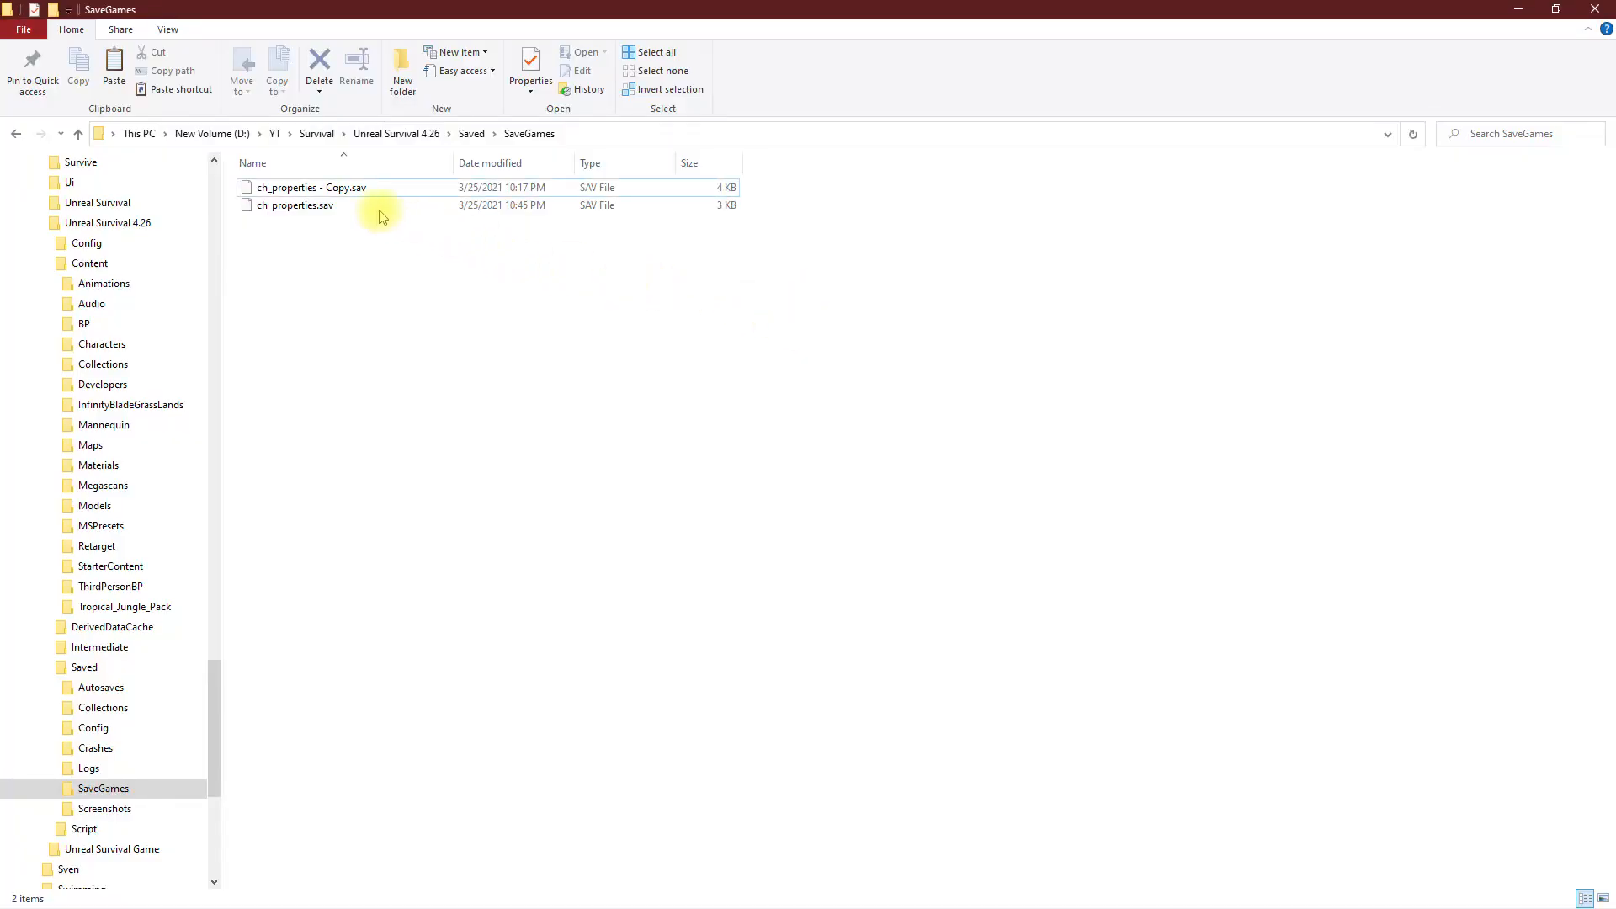
{"action": "left_click", "coordinate": [366, 210]}
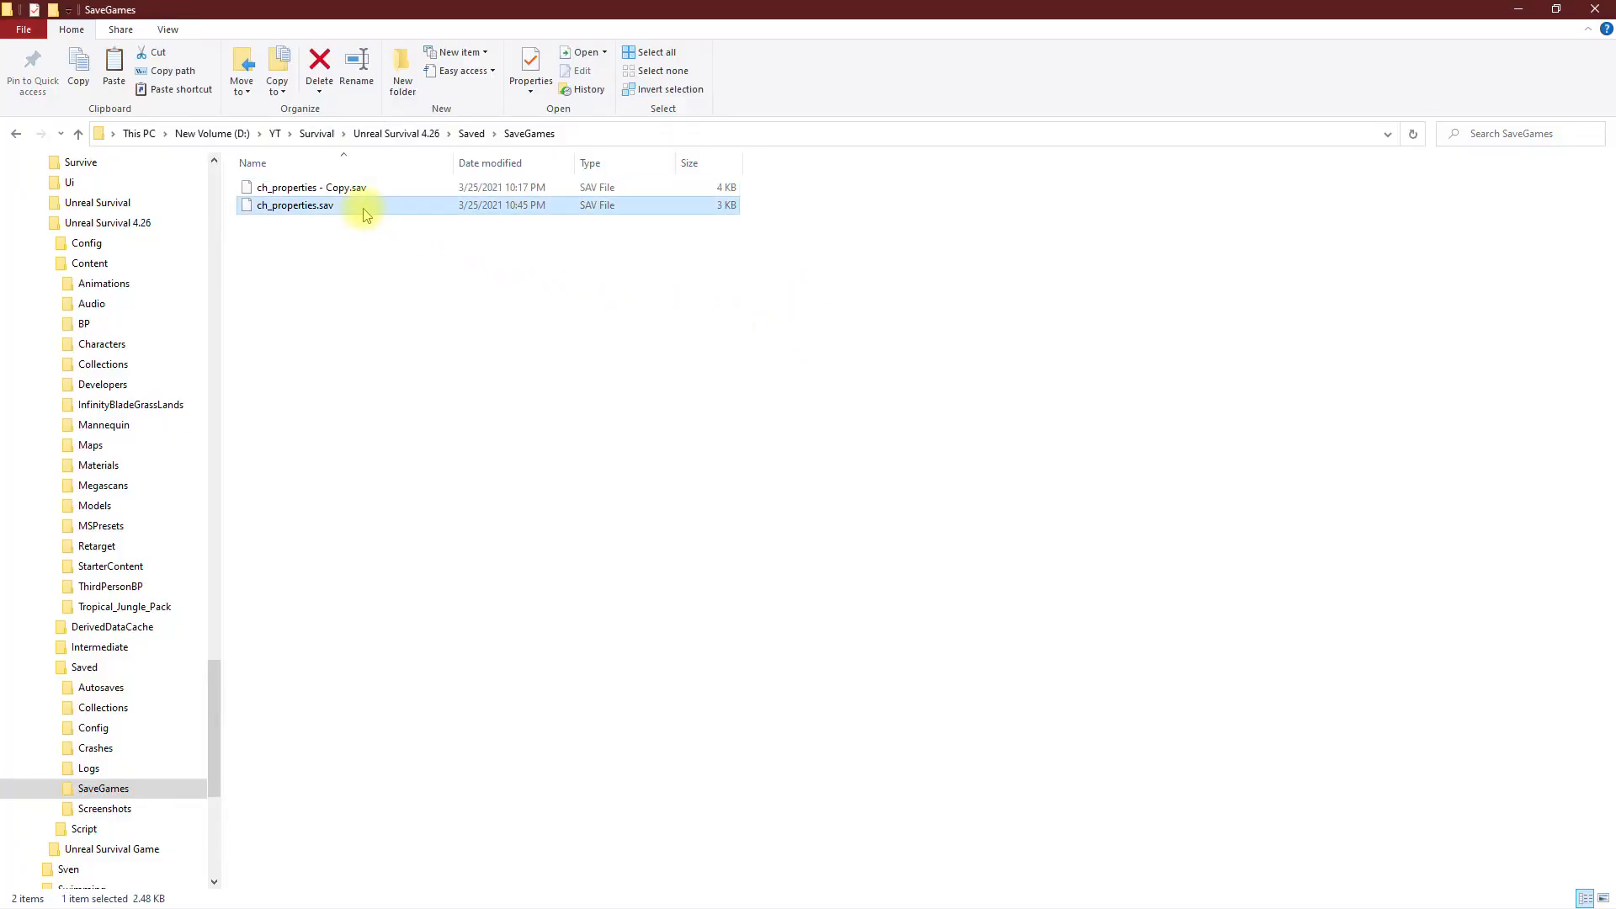
{"action": "key", "text": "Delete"}
{"action": "key", "text": "alt+Tab"}
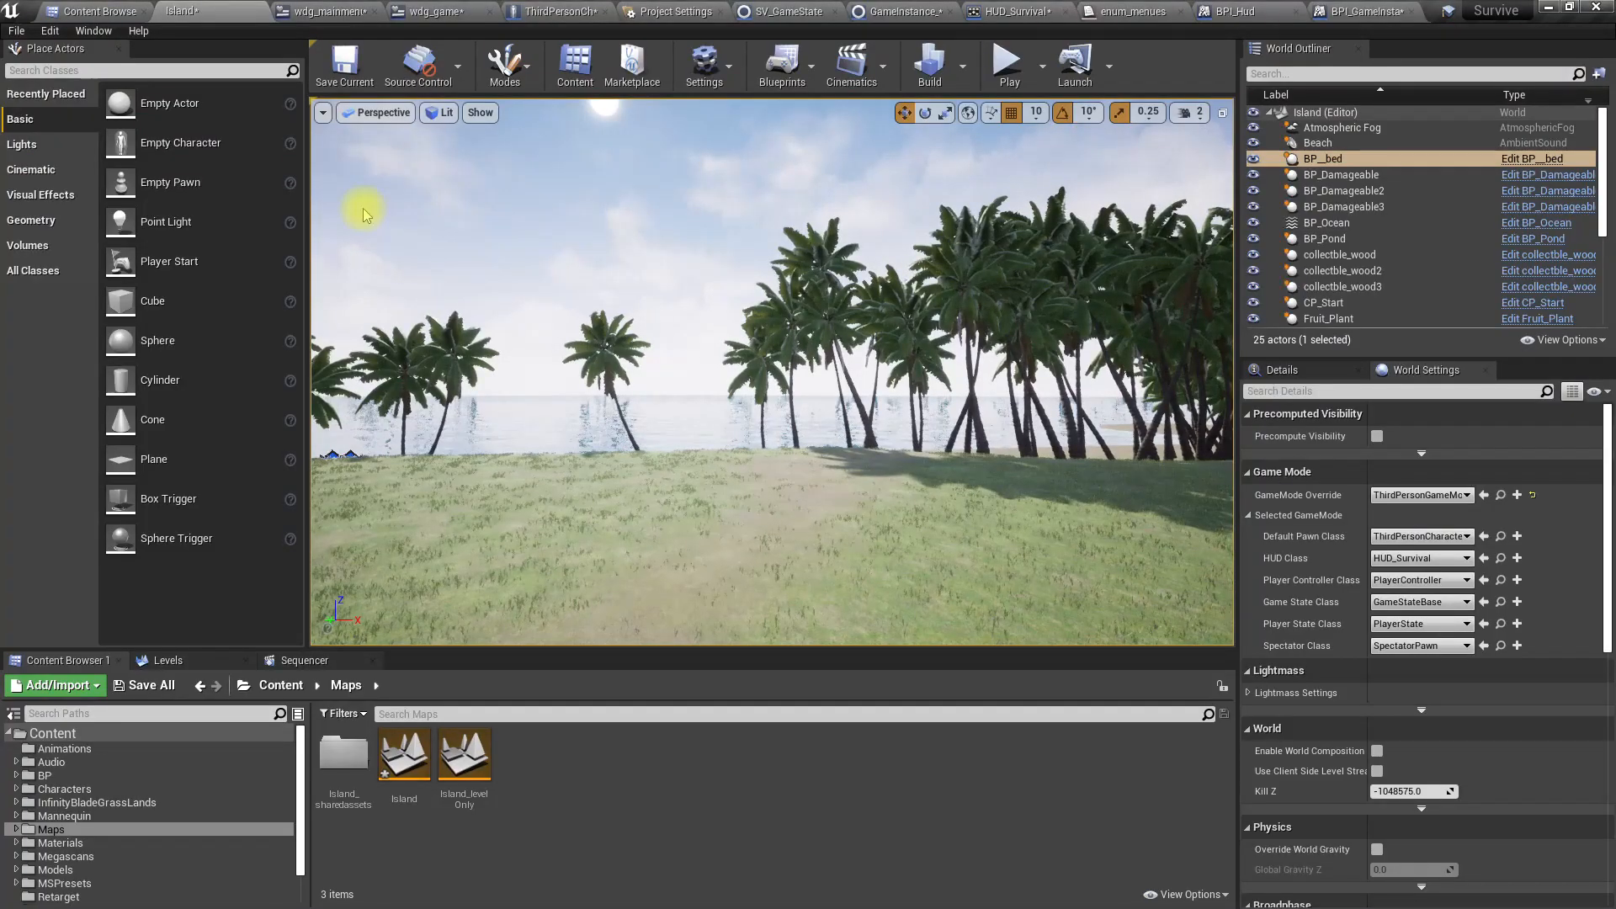
{"action": "key", "text": "alt+Tab"}
{"action": "right_click", "coordinate": [389, 270]}
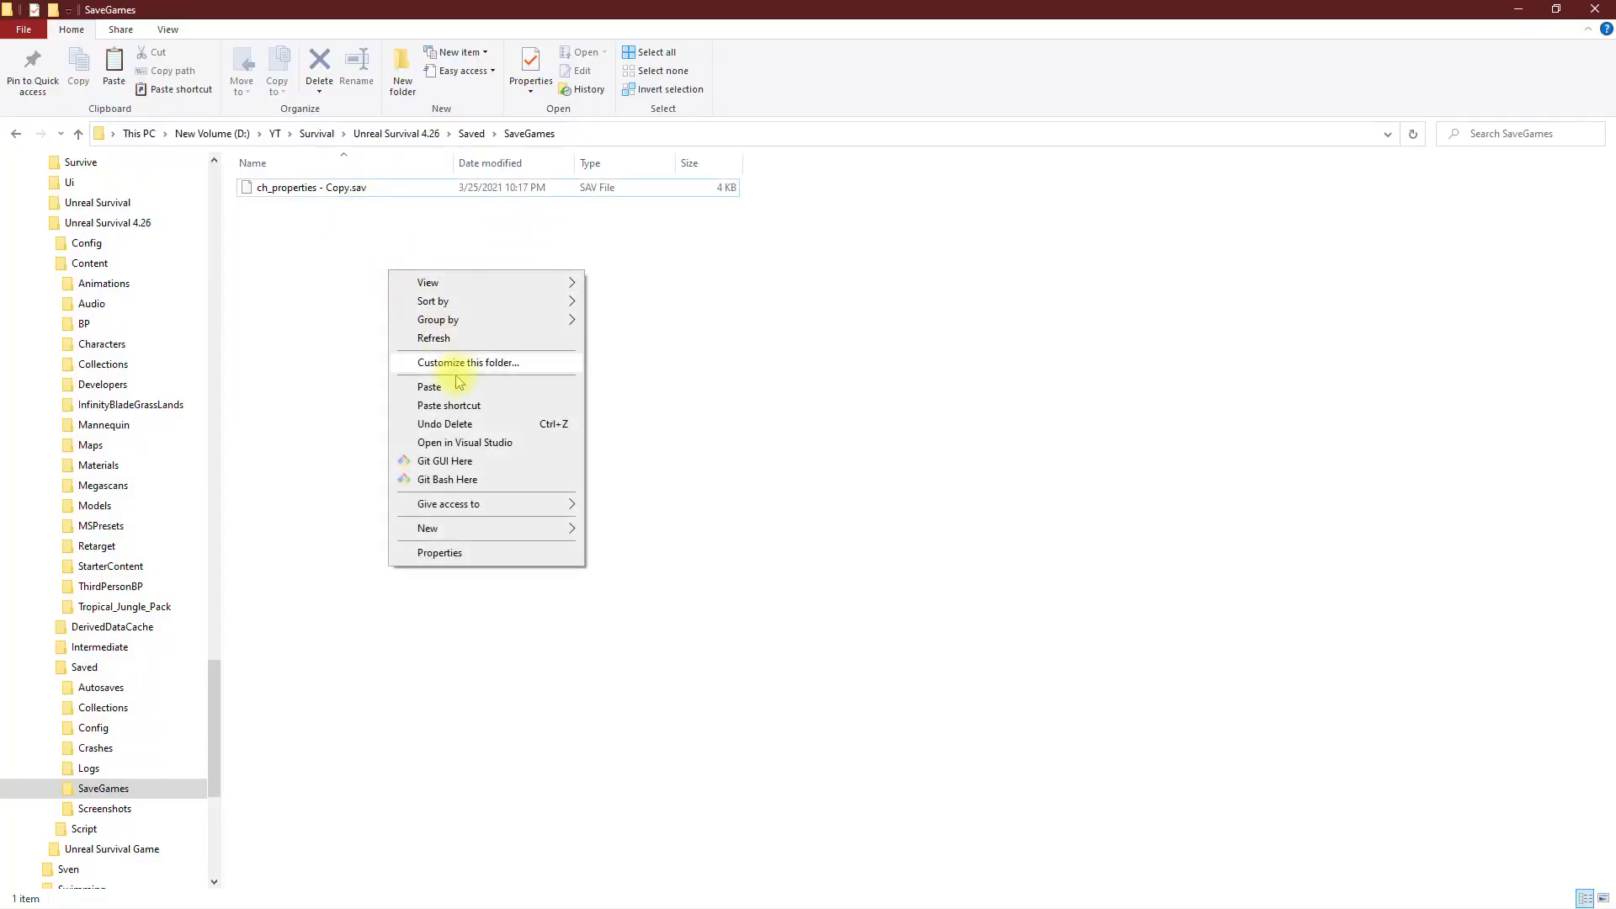
{"action": "left_click", "coordinate": [321, 263]}
{"action": "key", "text": "alt+Tab"}
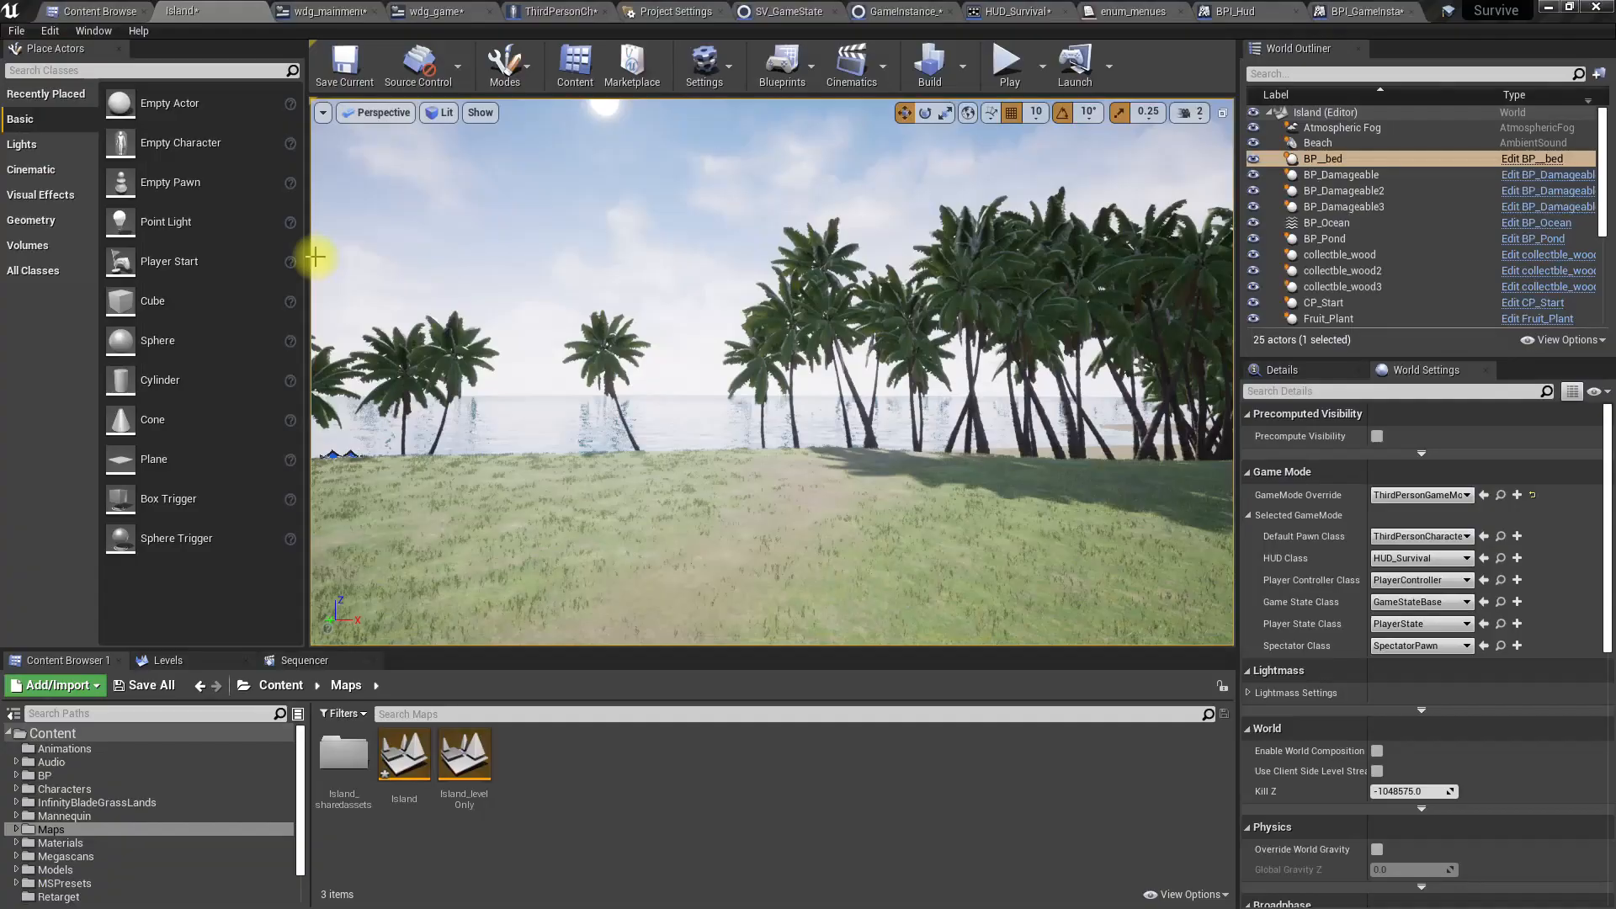
Playtest the Island level, eject from the player to inspect where the character is placed, and stop the session
{"action": "key", "text": "alt+p"}
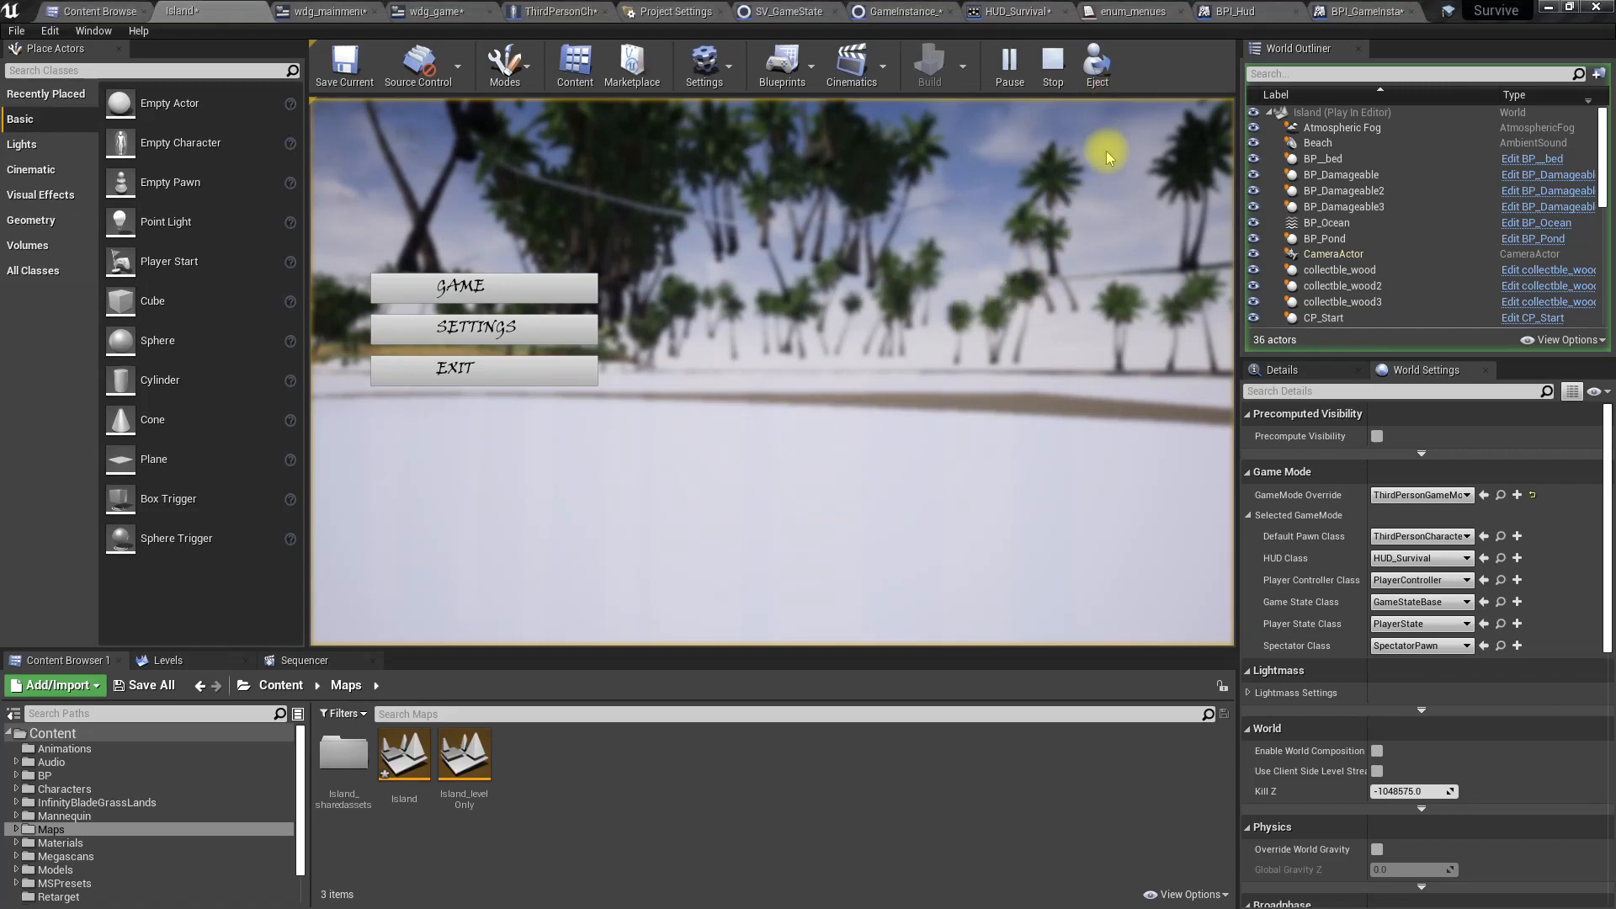
{"action": "left_click", "coordinate": [1096, 71]}
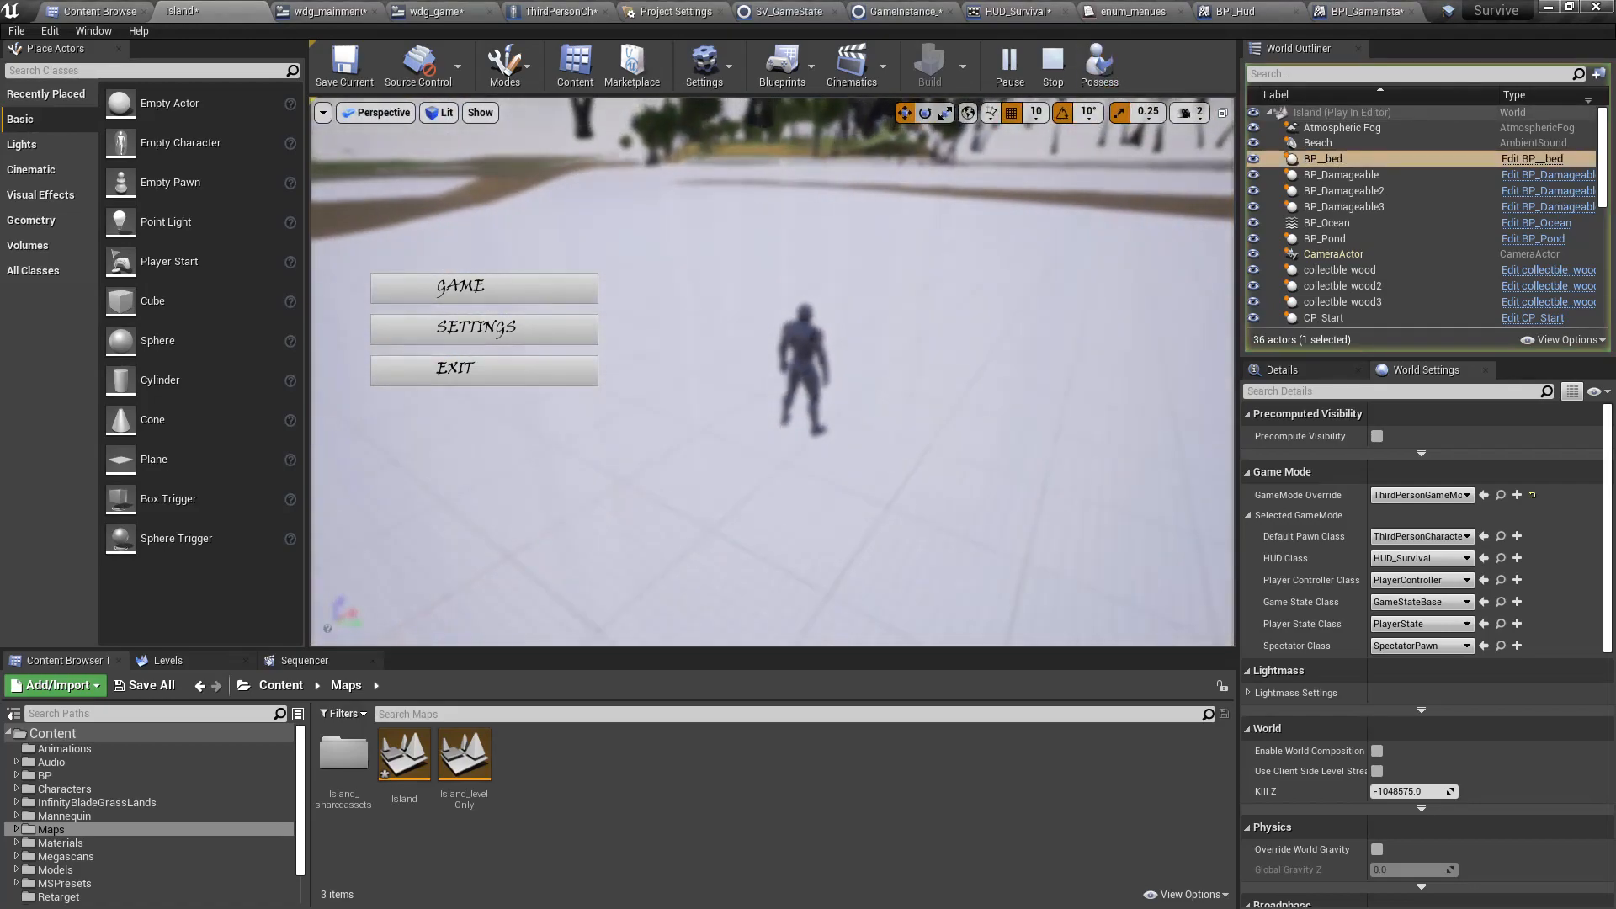
{"action": "right_click_drag", "start_coordinate": [1014, 278], "coordinate": [996, 254]}
{"action": "key", "text": "w"}
{"action": "key", "text": "Escape"}
{"action": "right_click_drag", "start_coordinate": [968, 317], "coordinate": [1204, 305]}
{"action": "key", "text": "s"}
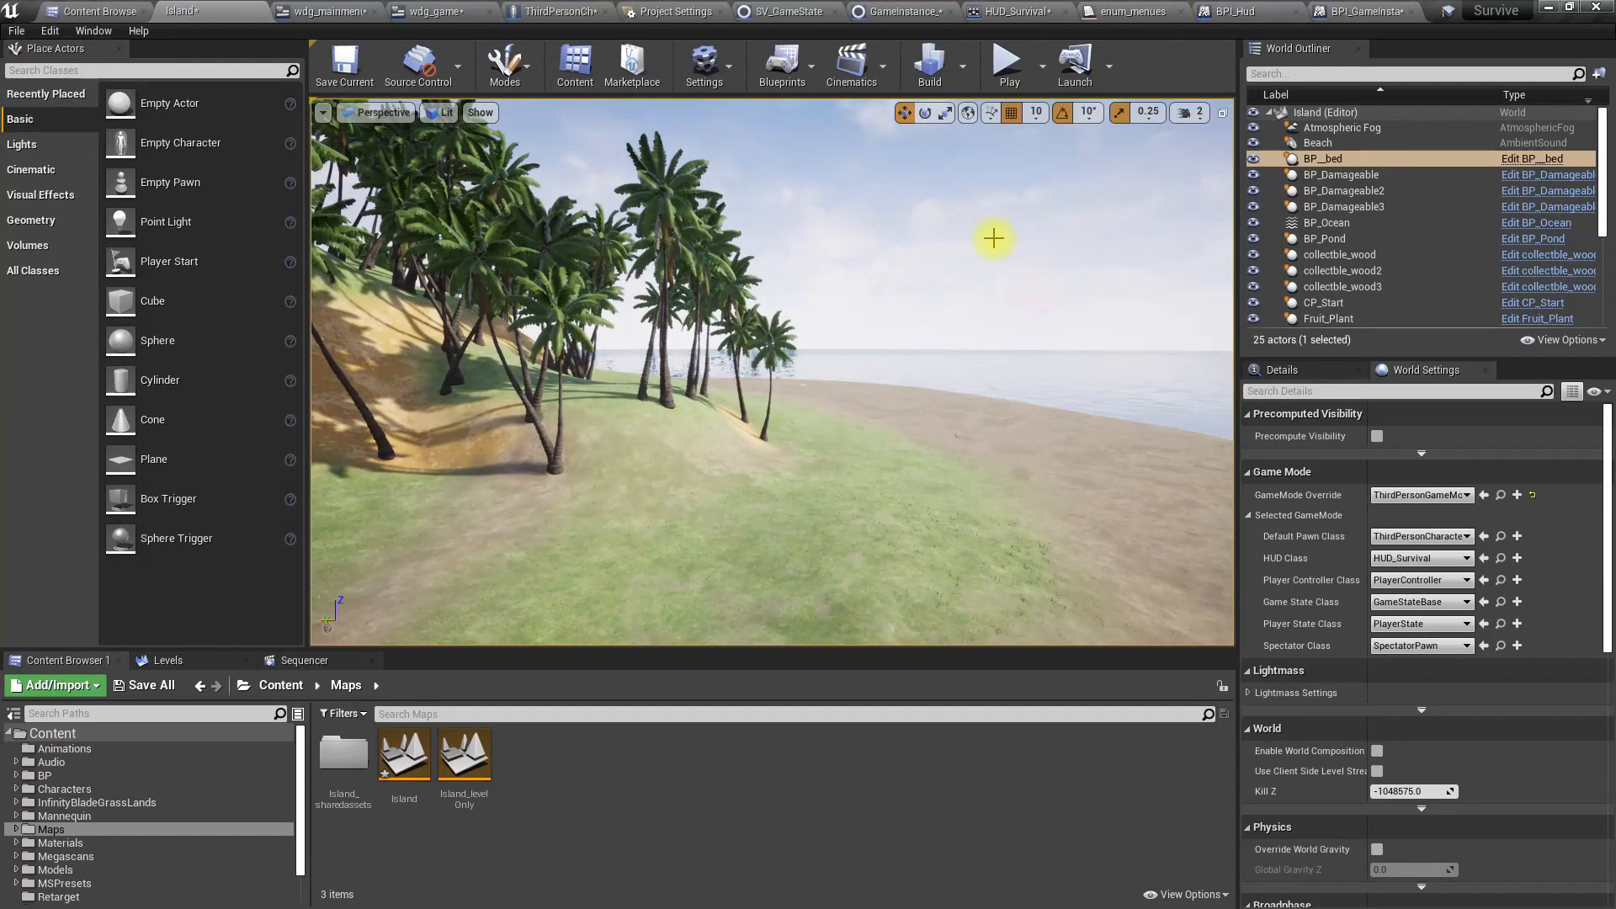
In the Init Character Data macro of ThirdPersonCharacter_Survival, move the SetActorTransform node away from the SET nodes to make room
{"action": "left_click", "coordinate": [443, 11]}
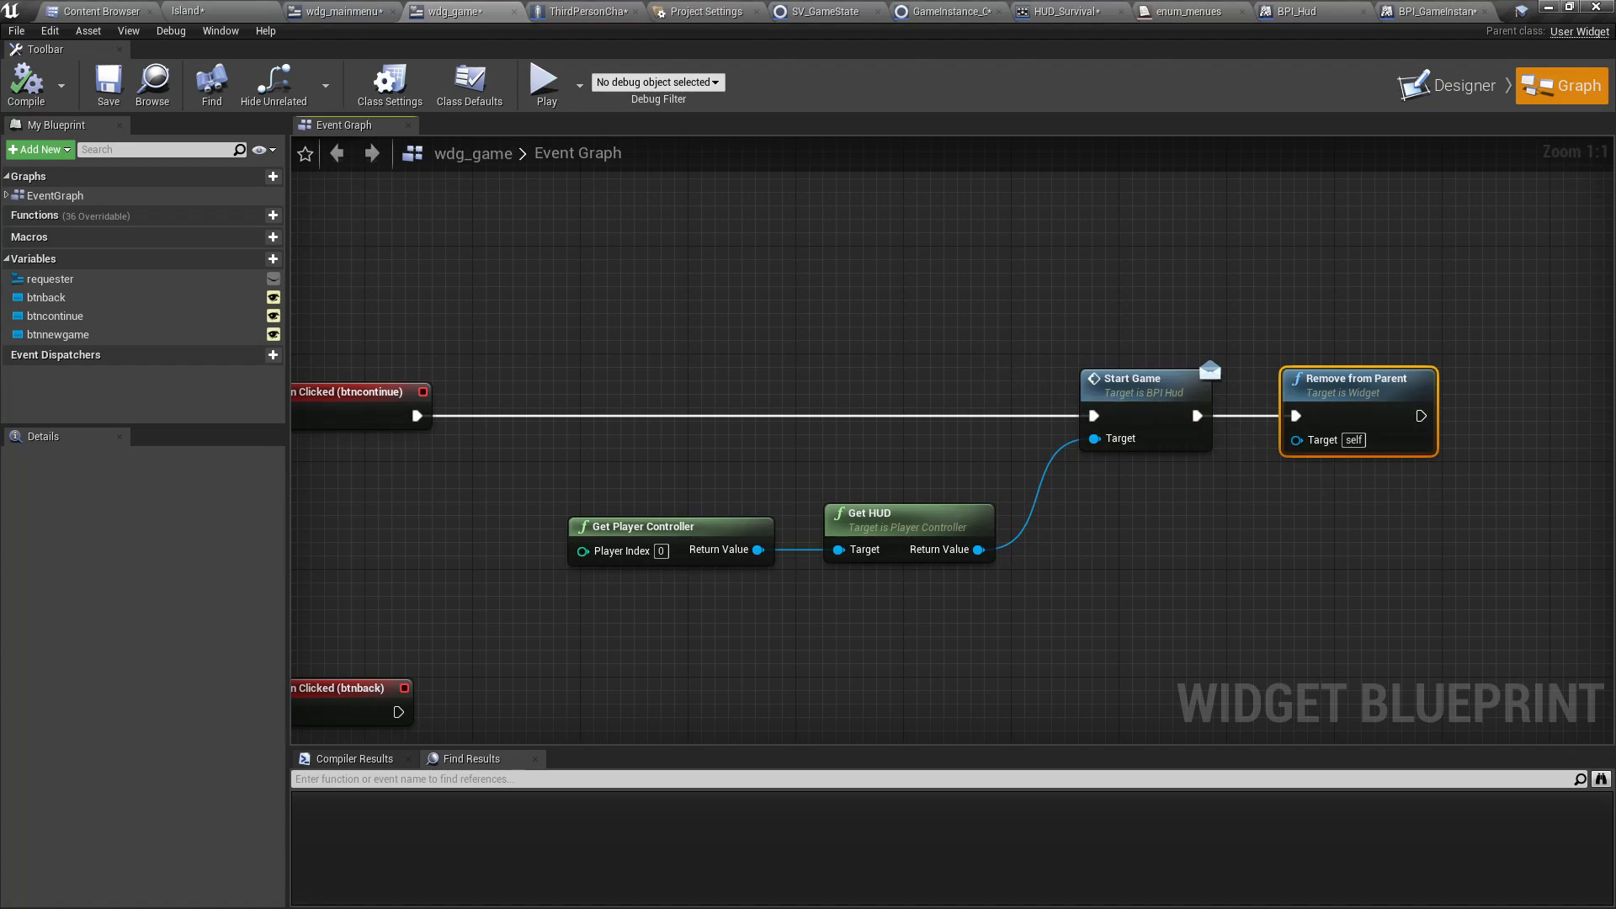
{"action": "right_click_drag", "start_coordinate": [1350, 504], "coordinate": [1159, 486]}
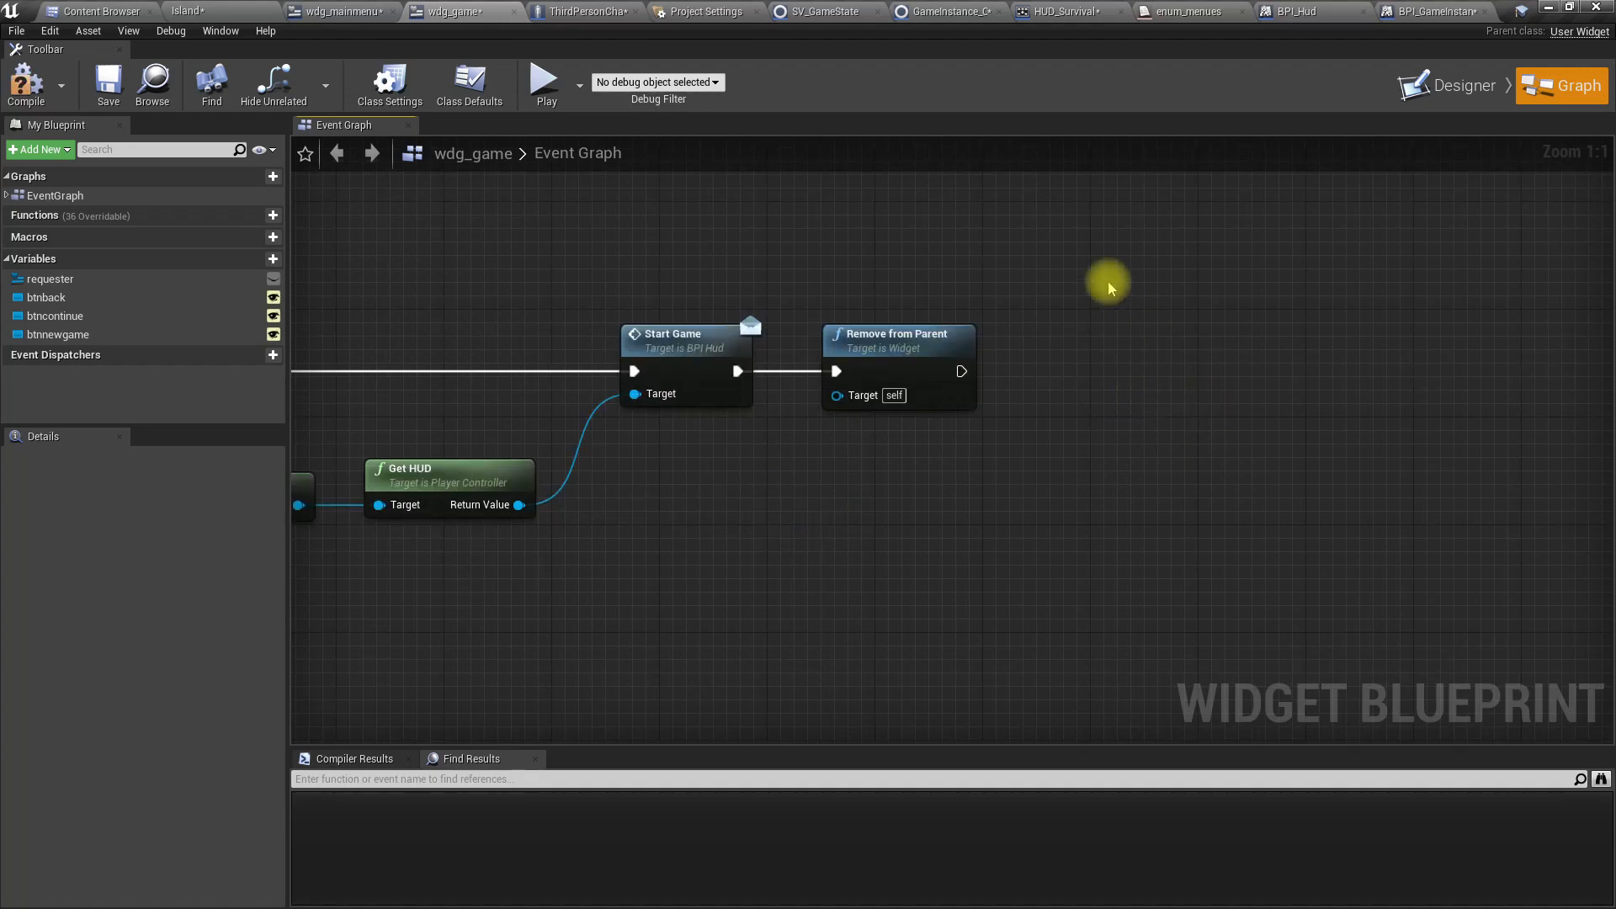
{"action": "left_click", "coordinate": [618, 10]}
{"action": "scroll", "coordinate": [428, 419], "scroll_direction": "up", "scroll_amount": 3}
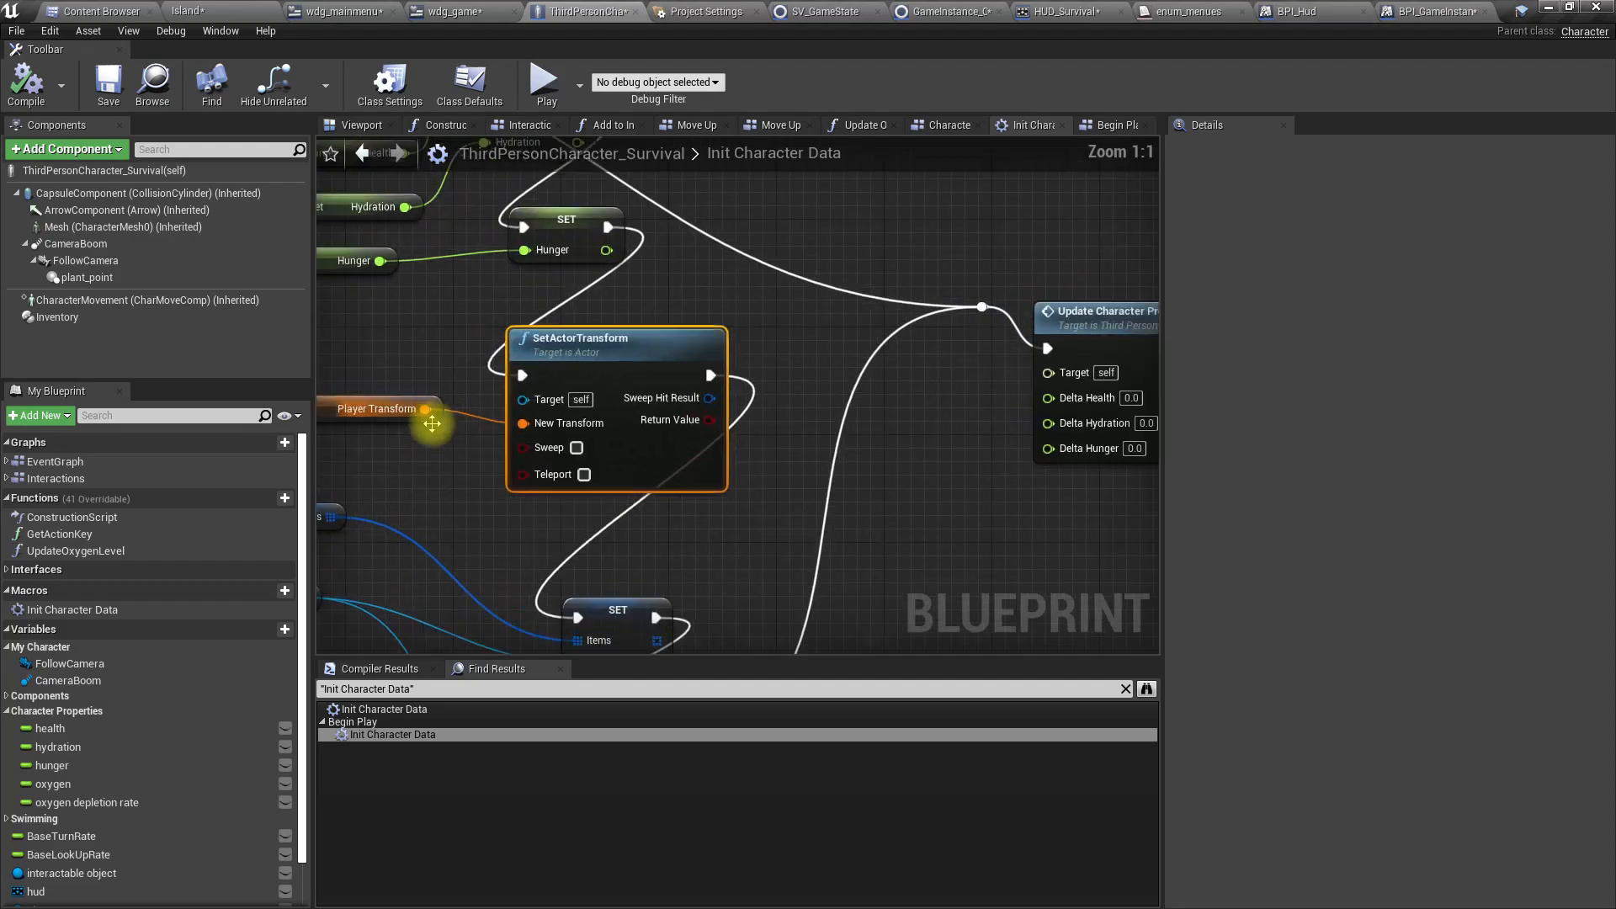
{"action": "right_click_drag", "start_coordinate": [429, 492], "coordinate": [673, 437]}
{"action": "scroll", "coordinate": [673, 437], "scroll_direction": "down", "scroll_amount": 5}
{"action": "left_click", "coordinate": [569, 445]}
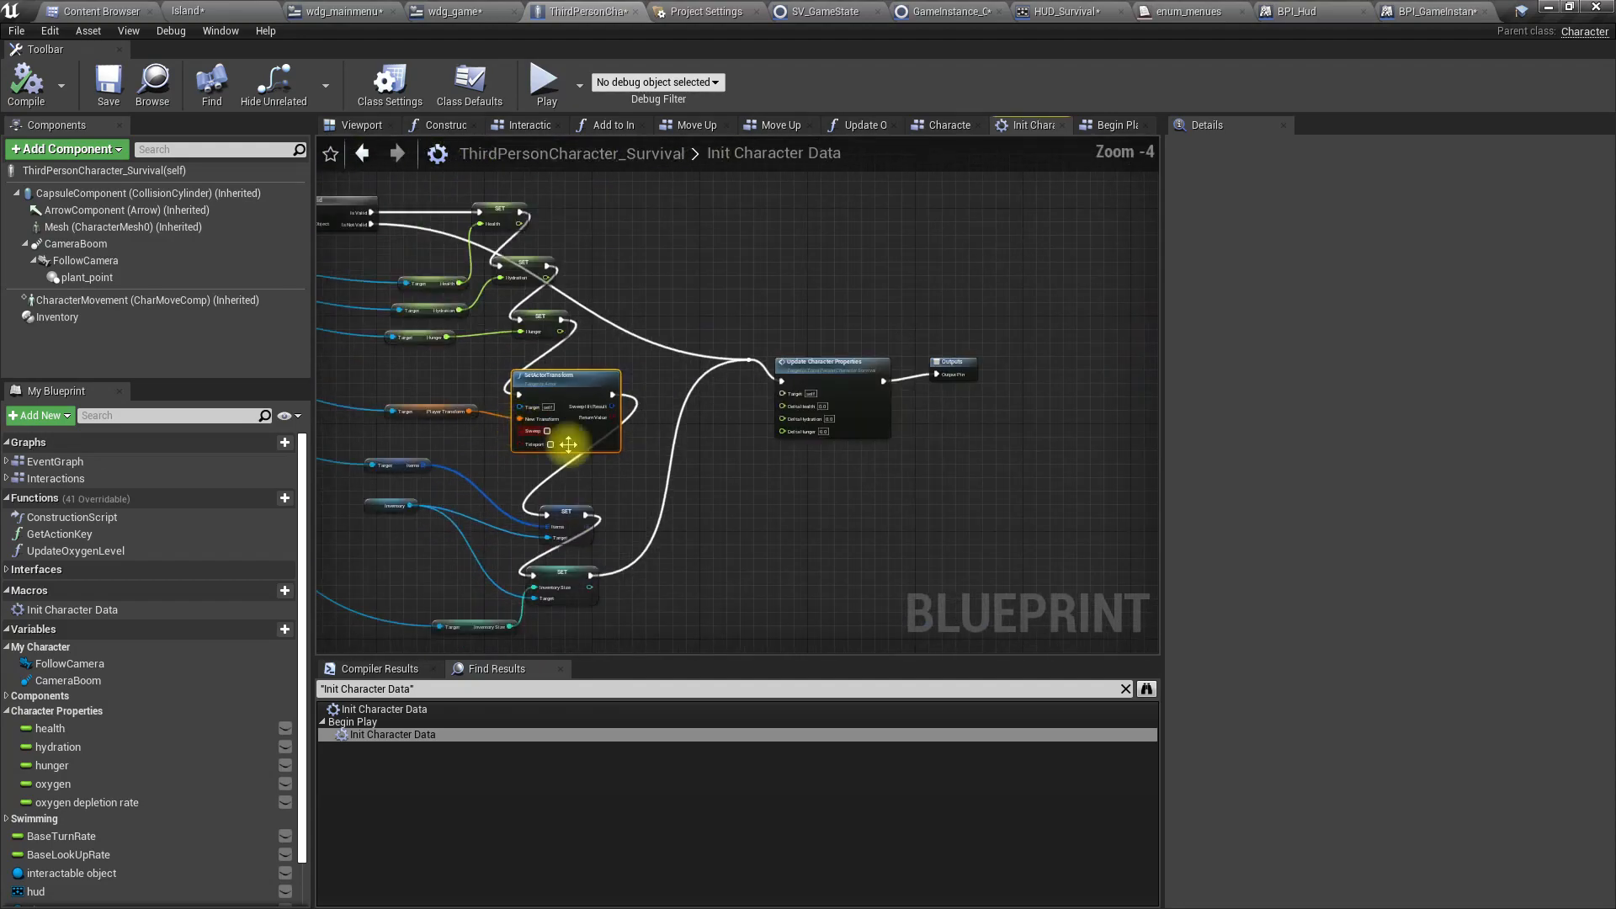
{"action": "left_click_drag", "start_coordinate": [605, 306], "coordinate": [1081, 511]}
{"action": "left_click_drag", "start_coordinate": [559, 396], "coordinate": [681, 411]}
Get the Fresh Game variable from the Saved Data output and place the node above Player Transform
{"action": "scroll", "coordinate": [578, 399], "scroll_direction": "up", "scroll_amount": 2}
{"action": "scroll", "coordinate": [532, 395], "scroll_direction": "up", "scroll_amount": 1}
{"action": "right_click_drag", "start_coordinate": [531, 394], "coordinate": [901, 421]}
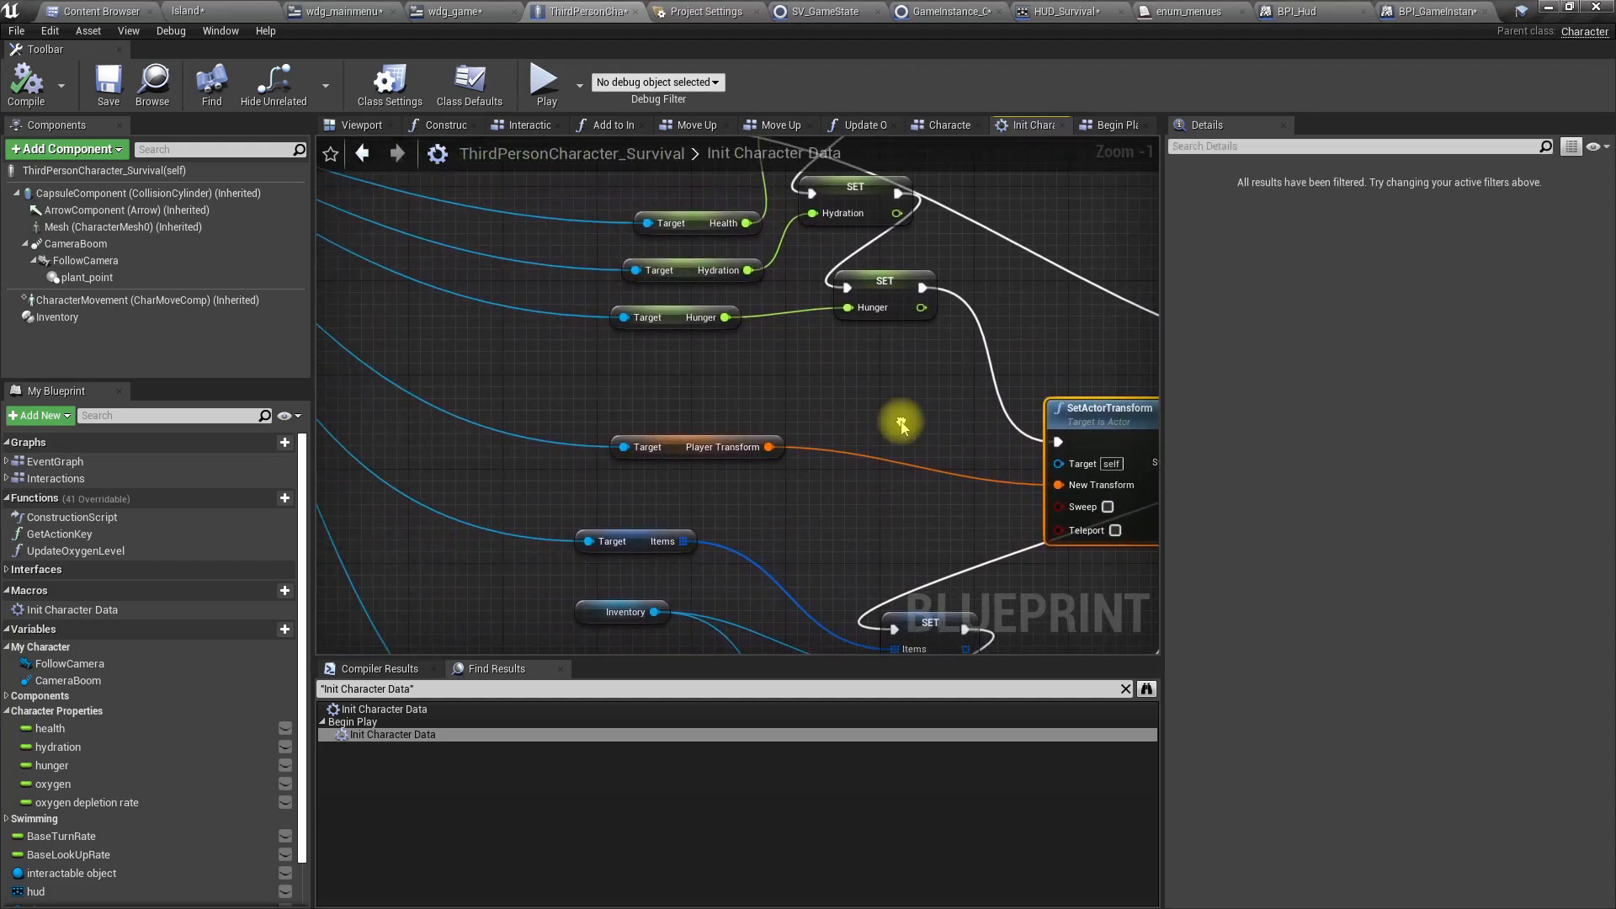
{"action": "right_click_drag", "start_coordinate": [724, 385], "coordinate": [1066, 515]}
{"action": "left_click_drag", "start_coordinate": [383, 268], "coordinate": [844, 485]}
{"action": "type", "text": "fresh"}
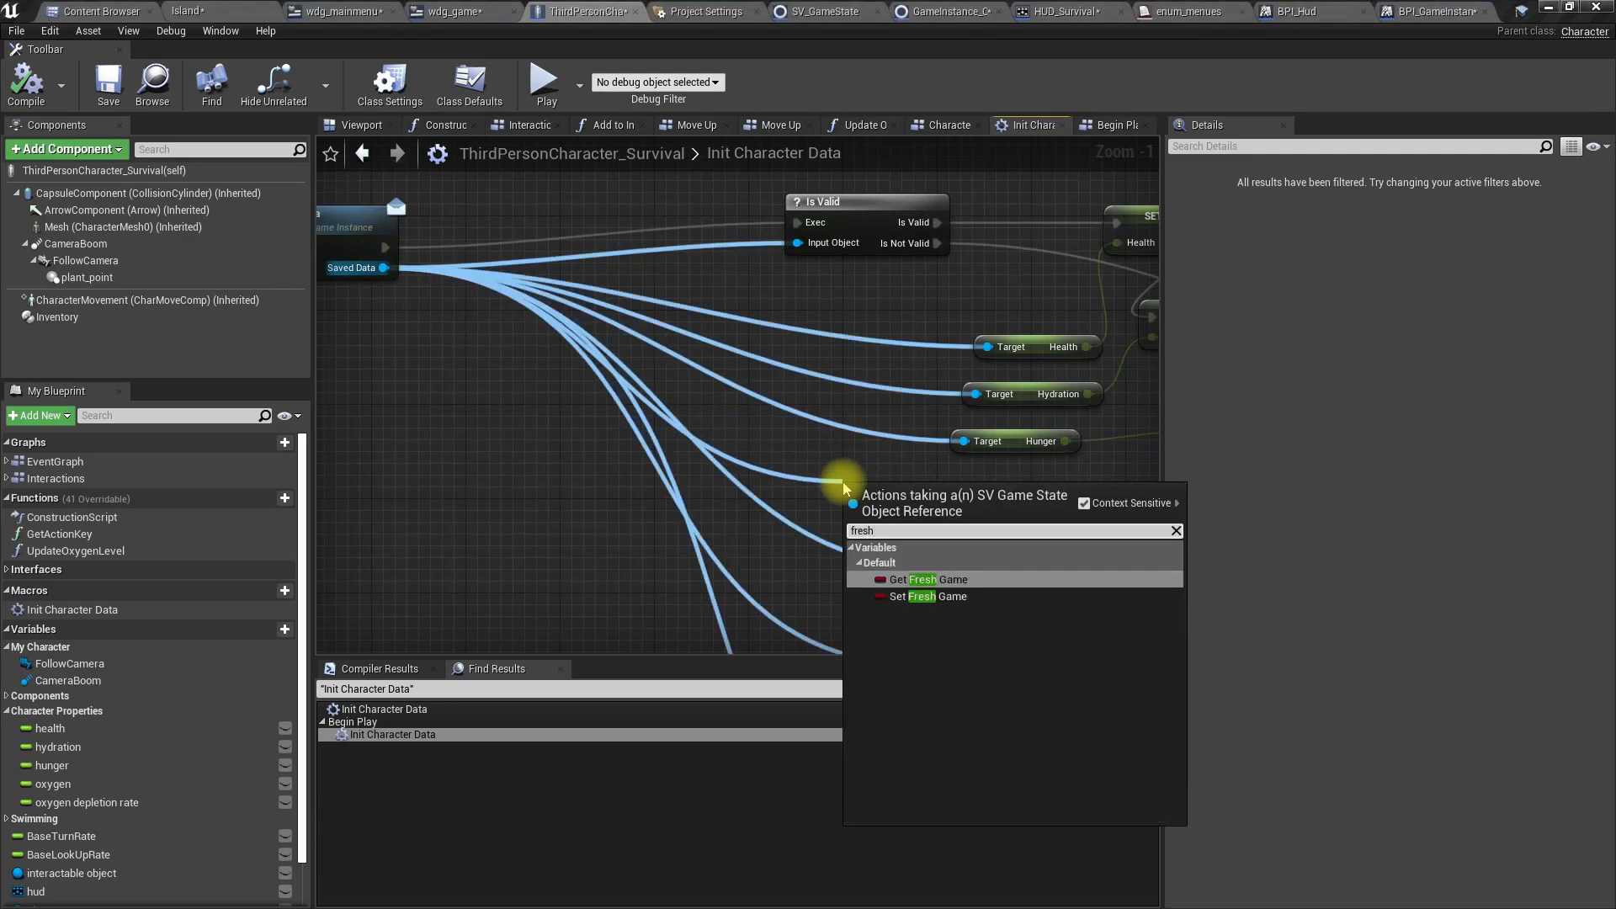
{"action": "key", "text": "Return"}
{"action": "right_click_drag", "start_coordinate": [1006, 435], "coordinate": [364, 356]}
{"action": "right_click_drag", "start_coordinate": [600, 464], "coordinate": [695, 460]}
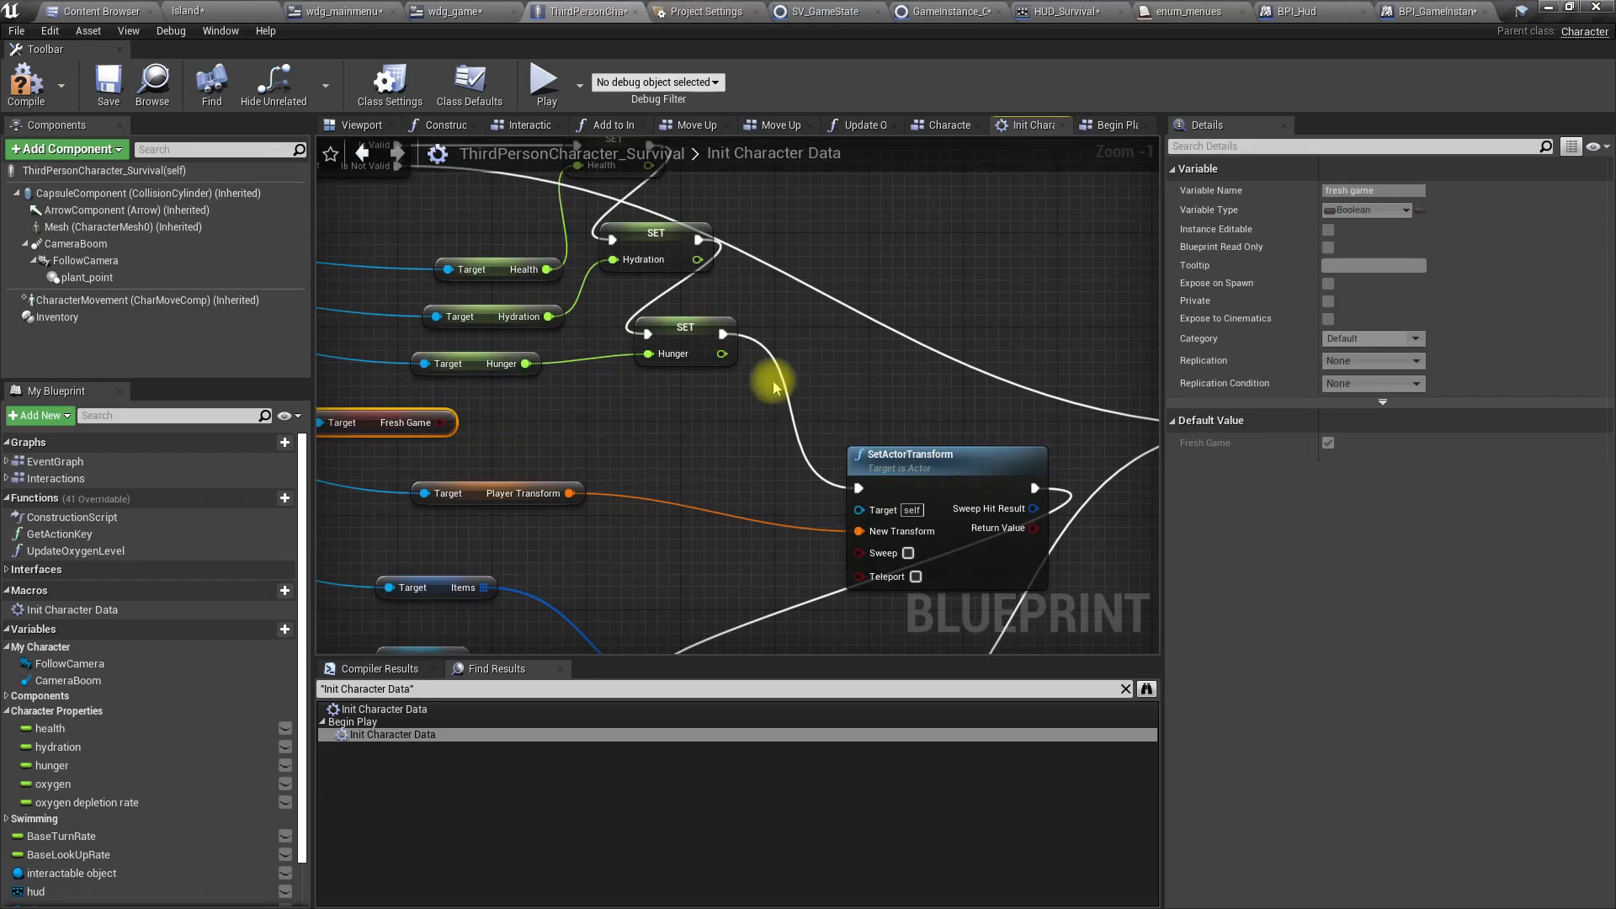
Insert a Branch between the Hunger SET node and SetActorTransform, using Fresh Game as its condition
{"action": "left_click_drag", "start_coordinate": [721, 334], "coordinate": [654, 418]}
{"action": "type", "text": "bran"}
{"action": "key", "text": "Return"}
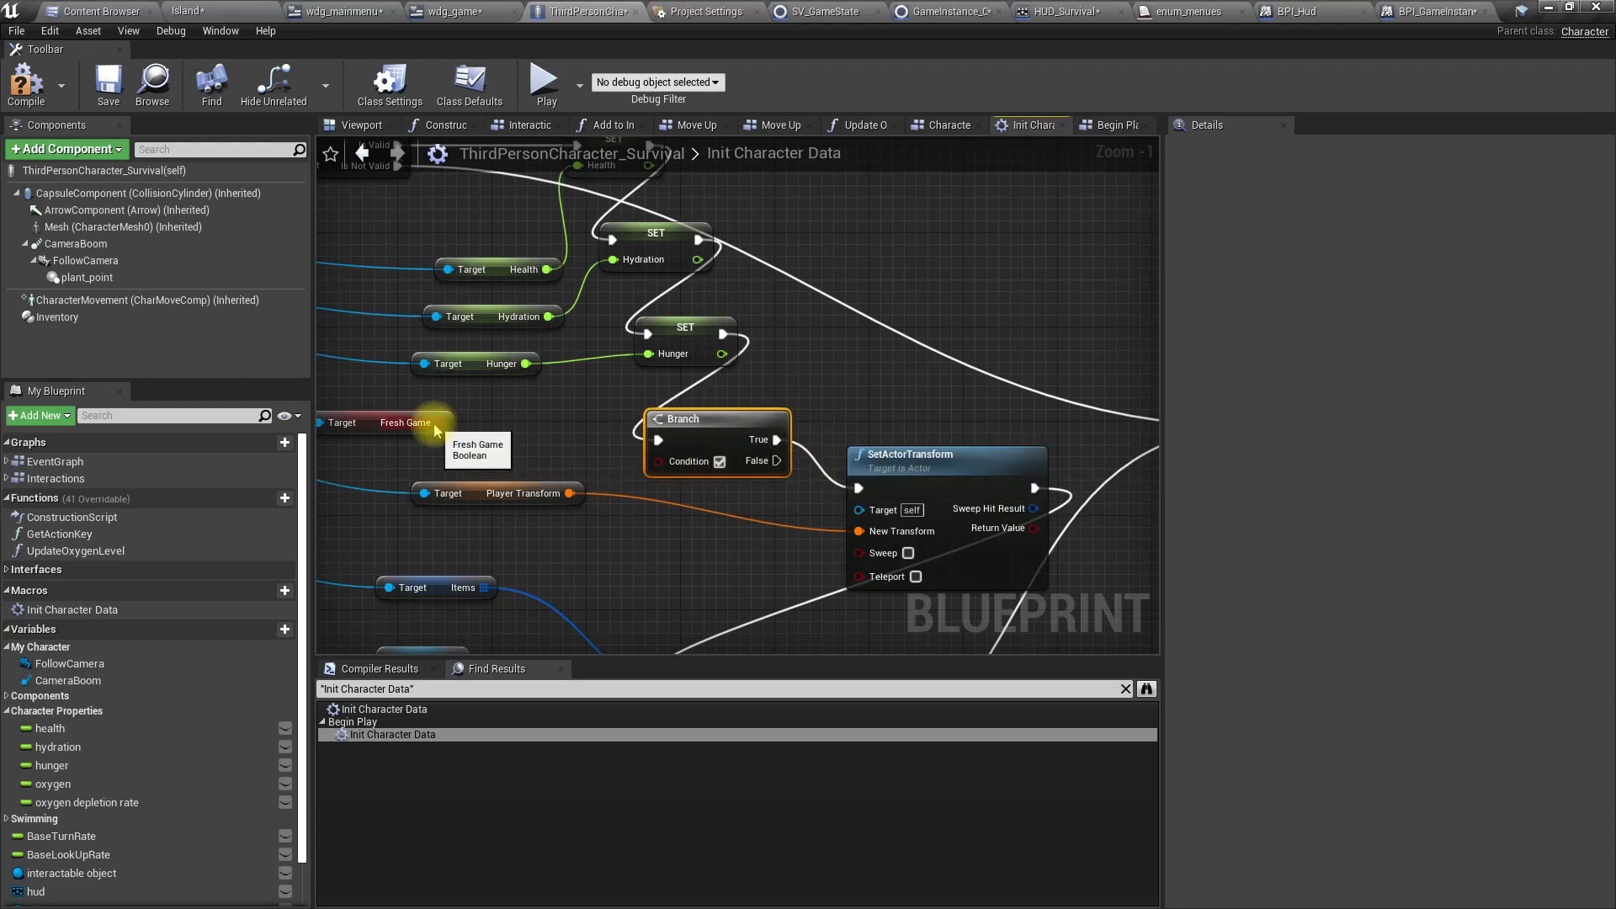
{"action": "left_click_drag", "start_coordinate": [440, 422], "coordinate": [658, 461]}
Route the Branch's True output to the Items SET node and False to SetActorTransform, and compile the blueprint
{"action": "right_click_drag", "start_coordinate": [659, 461], "coordinate": [671, 328]}
{"action": "left_click_drag", "start_coordinate": [674, 303], "coordinate": [610, 519]}
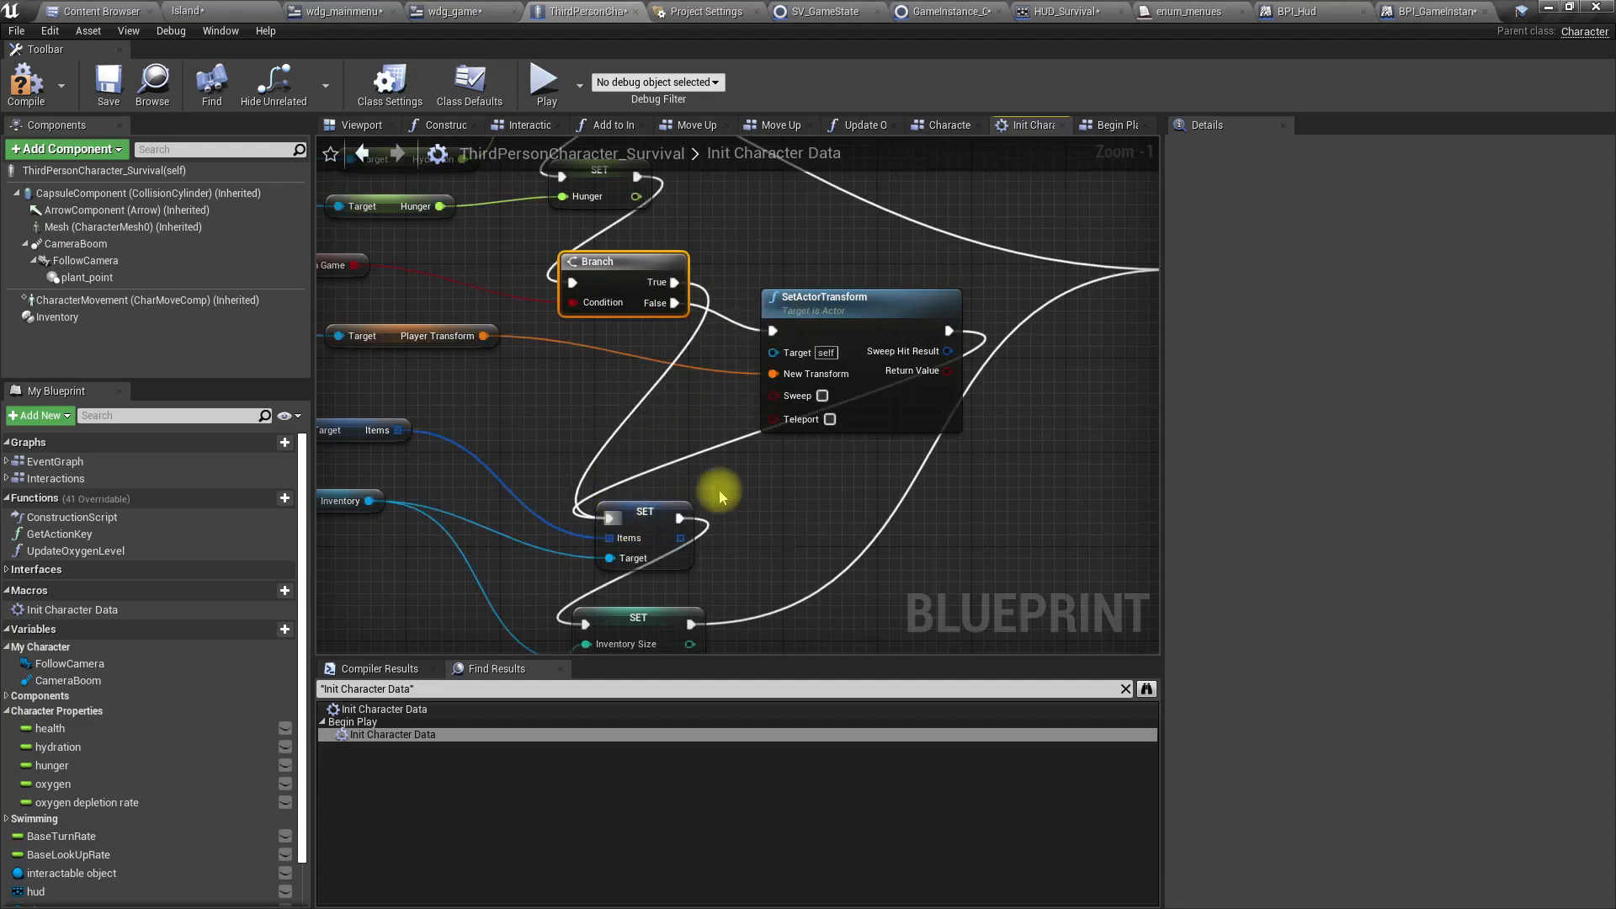
{"action": "left_click", "coordinate": [14, 90]}
{"action": "scroll", "coordinate": [665, 331], "scroll_direction": "down", "scroll_amount": 5}
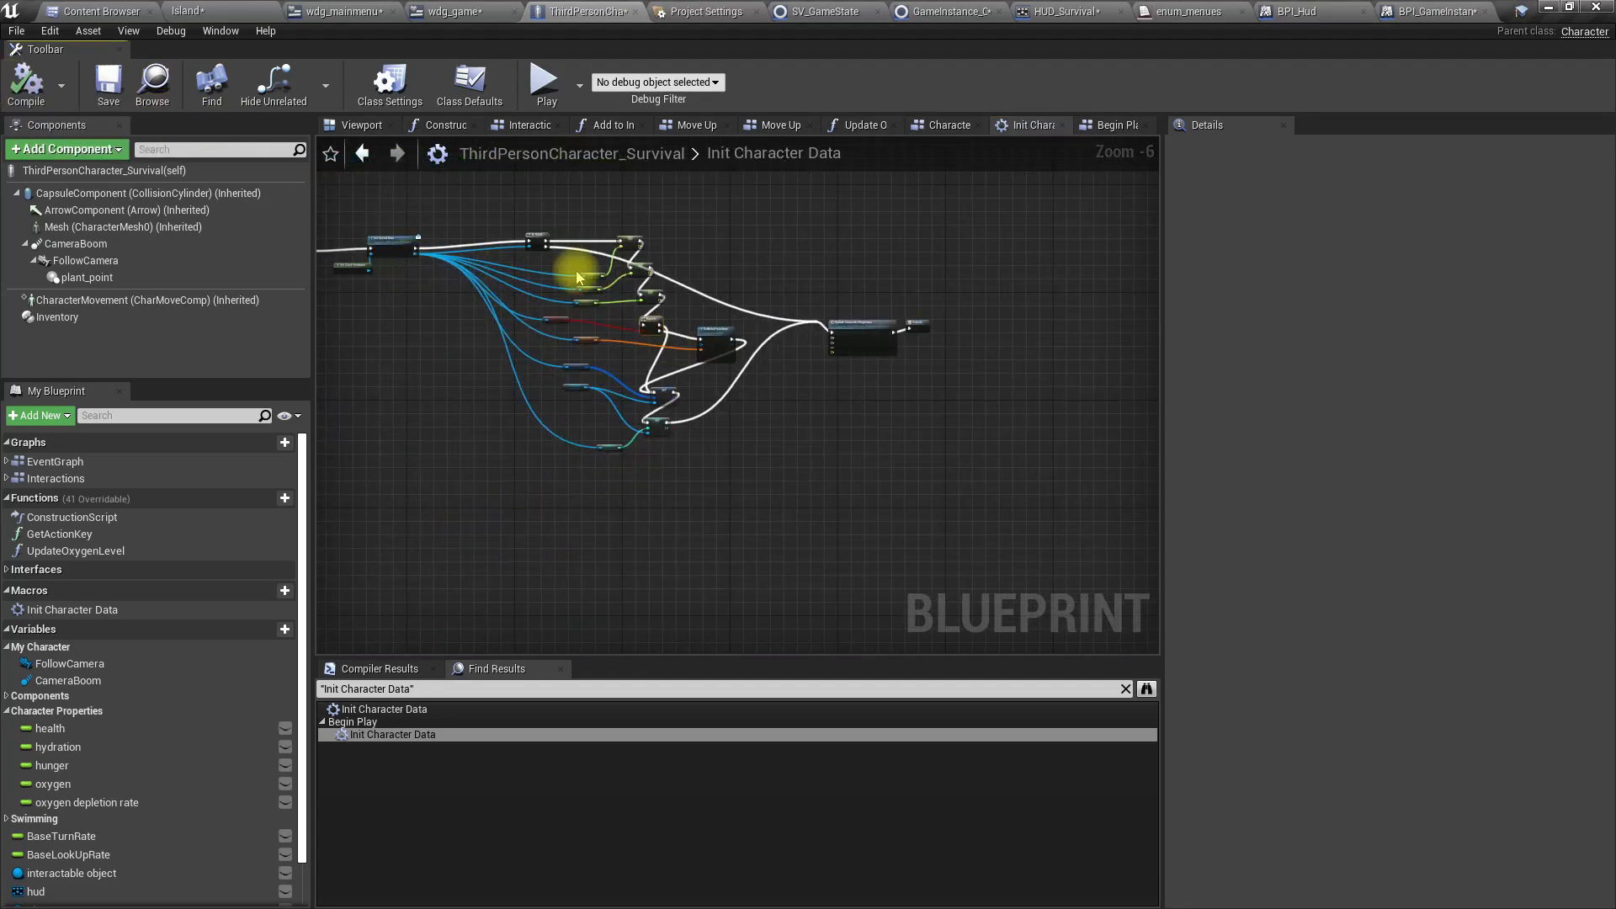
Playtest the Island level in full screen and start a new game from the Game menu
{"action": "left_click", "coordinate": [202, 10]}
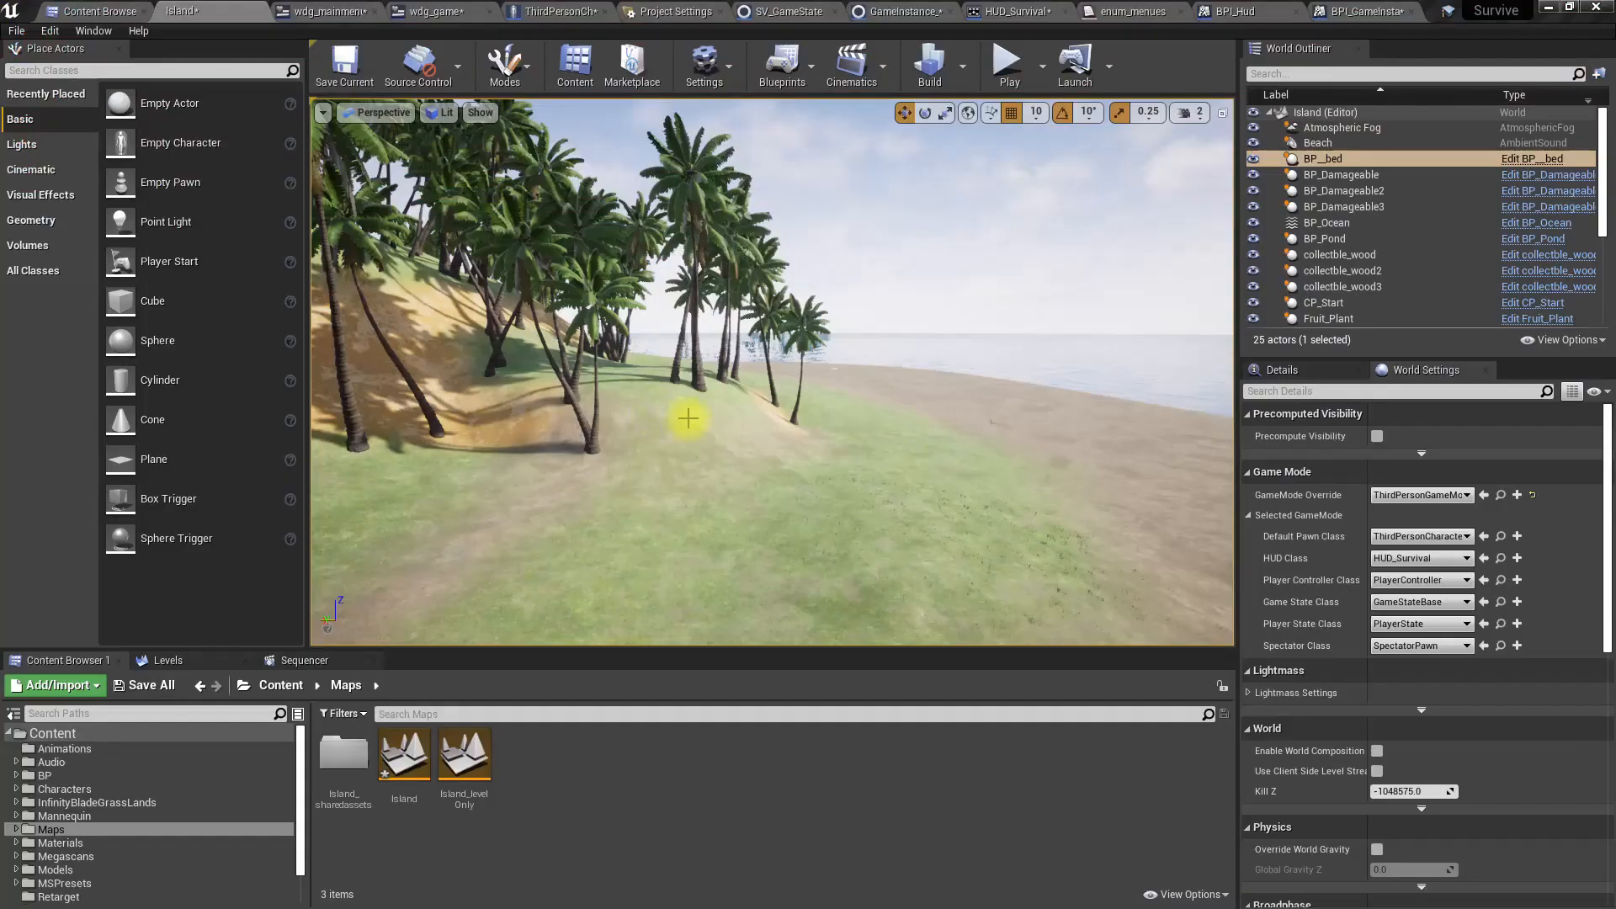
{"action": "right_click_drag", "start_coordinate": [685, 418], "coordinate": [678, 419]}
{"action": "key", "text": "F11"}
{"action": "key", "text": "alt+p"}
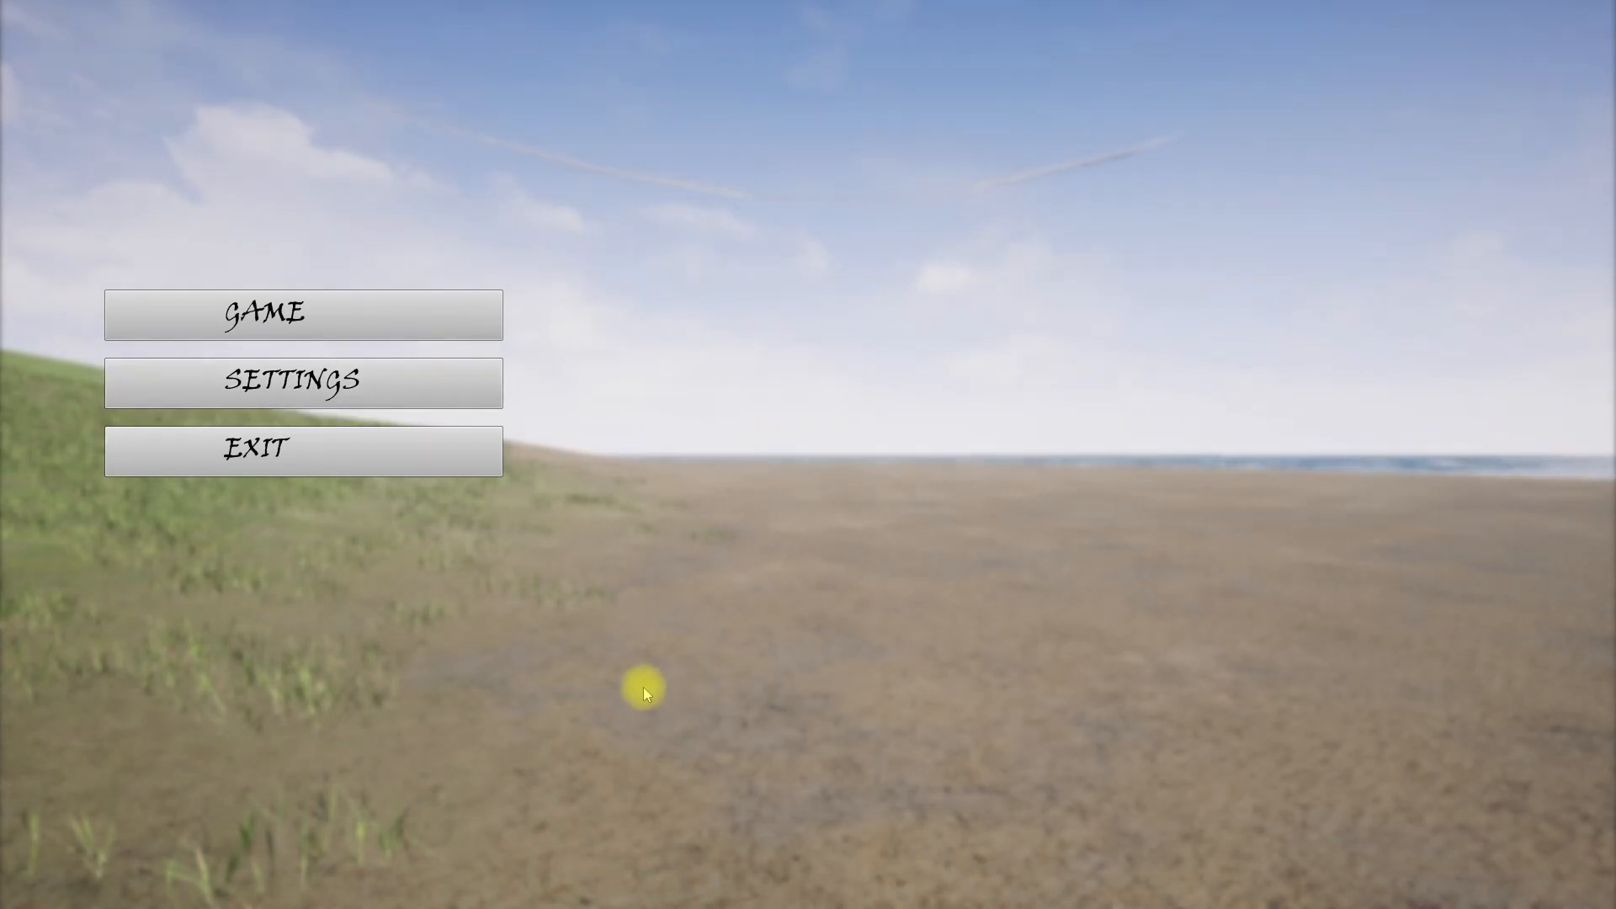
{"action": "left_click", "coordinate": [274, 325]}
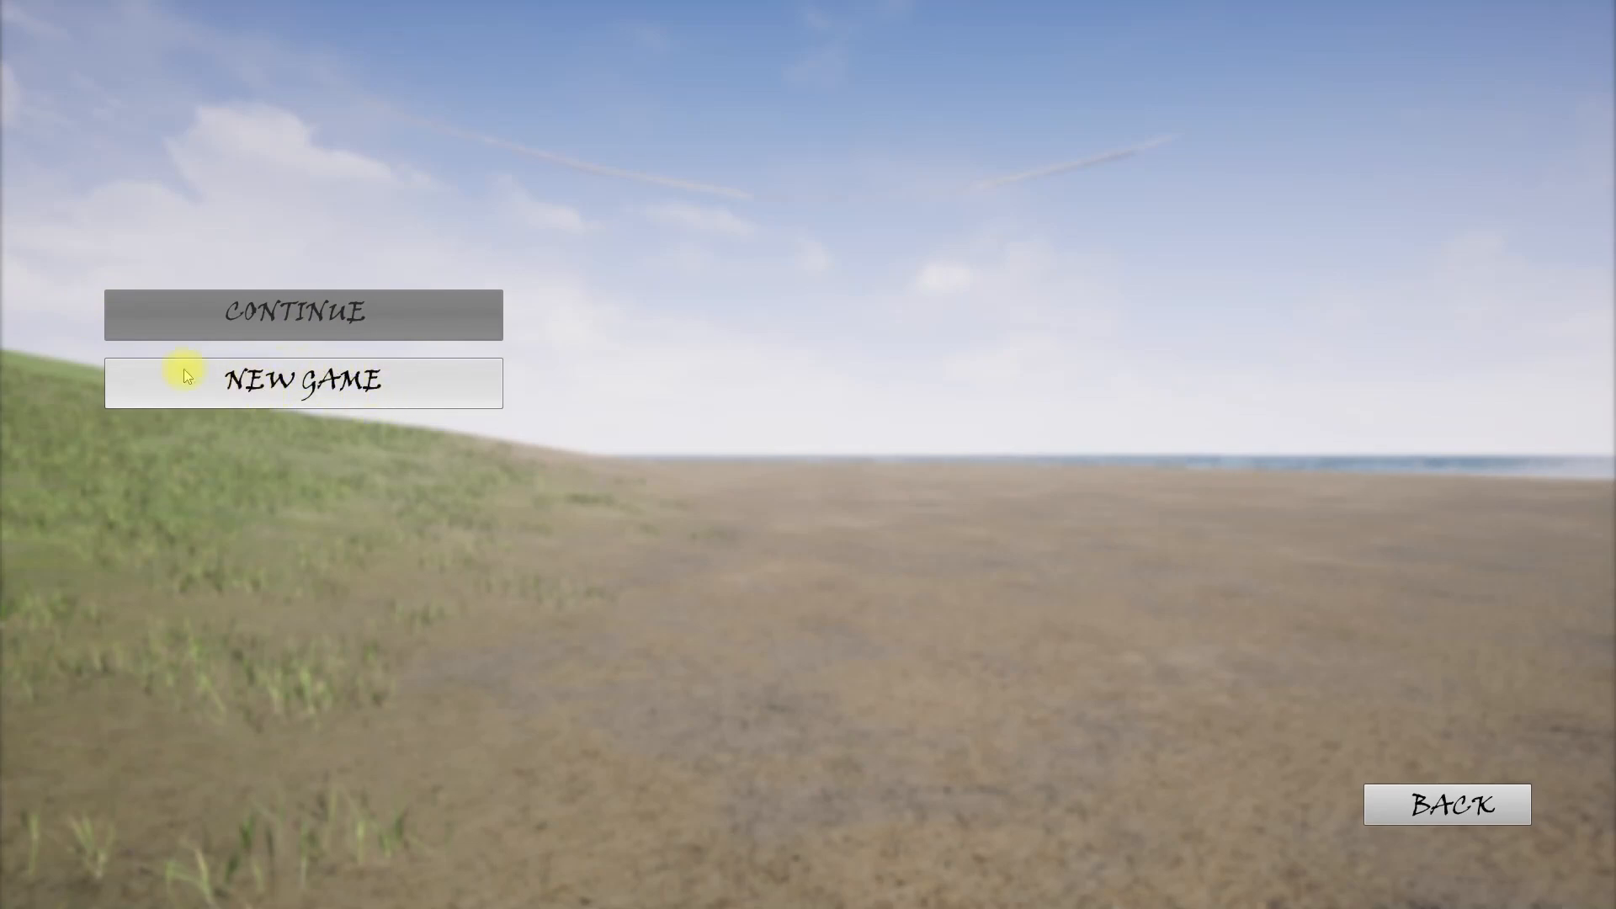
{"action": "left_click", "coordinate": [238, 389]}
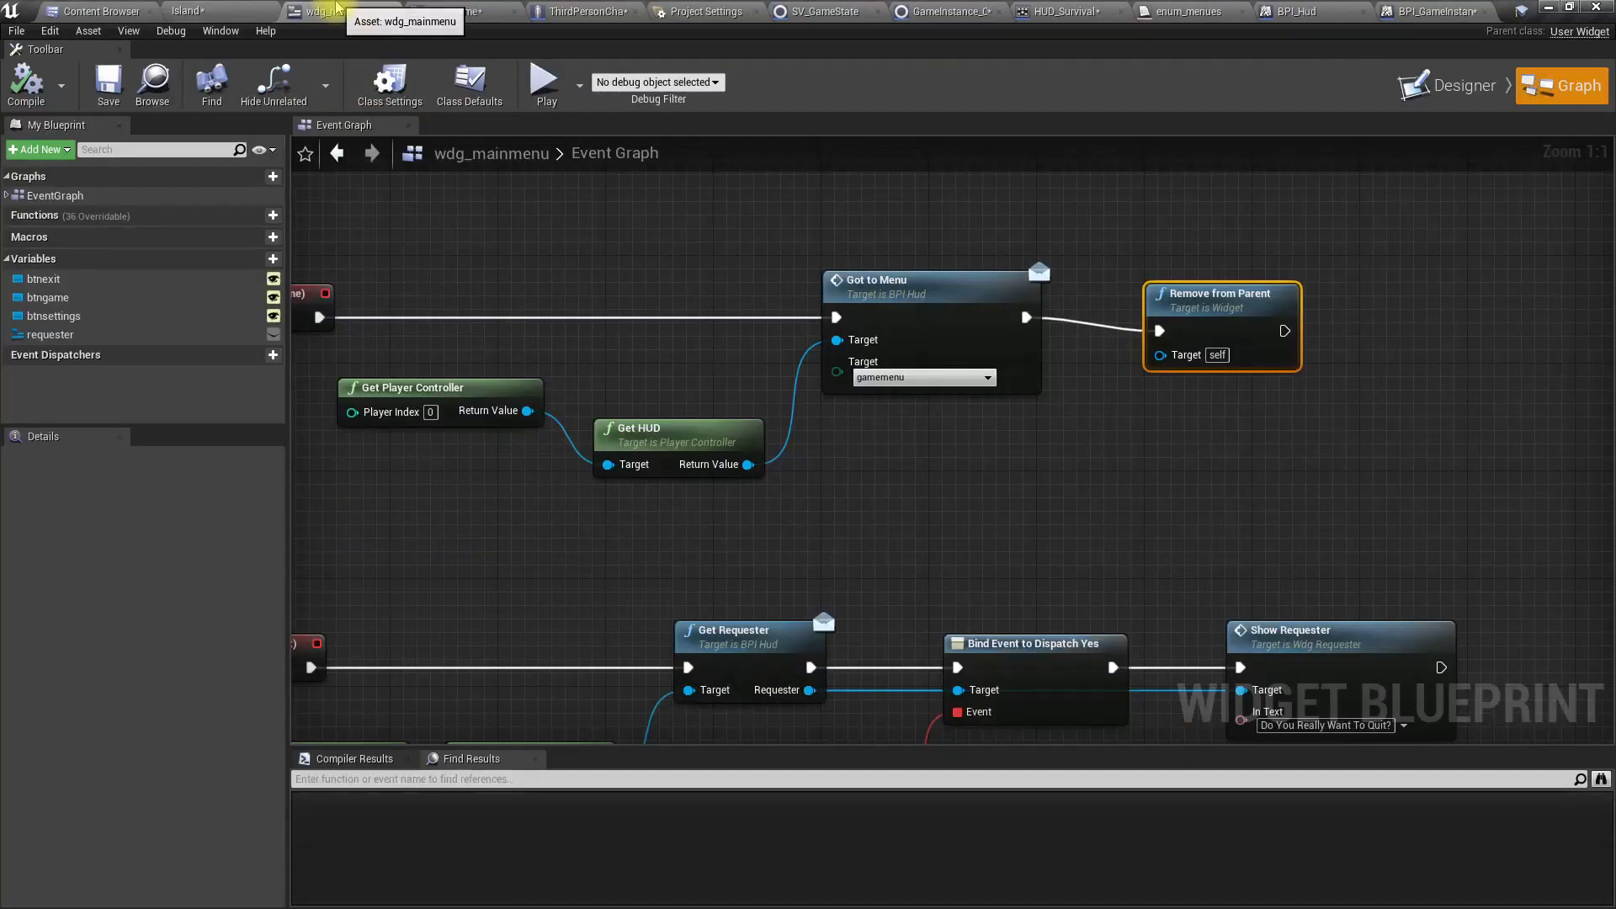
Bring up the back button's On Clicked event in the wdg_game event graph
{"action": "left_click", "coordinate": [1463, 85]}
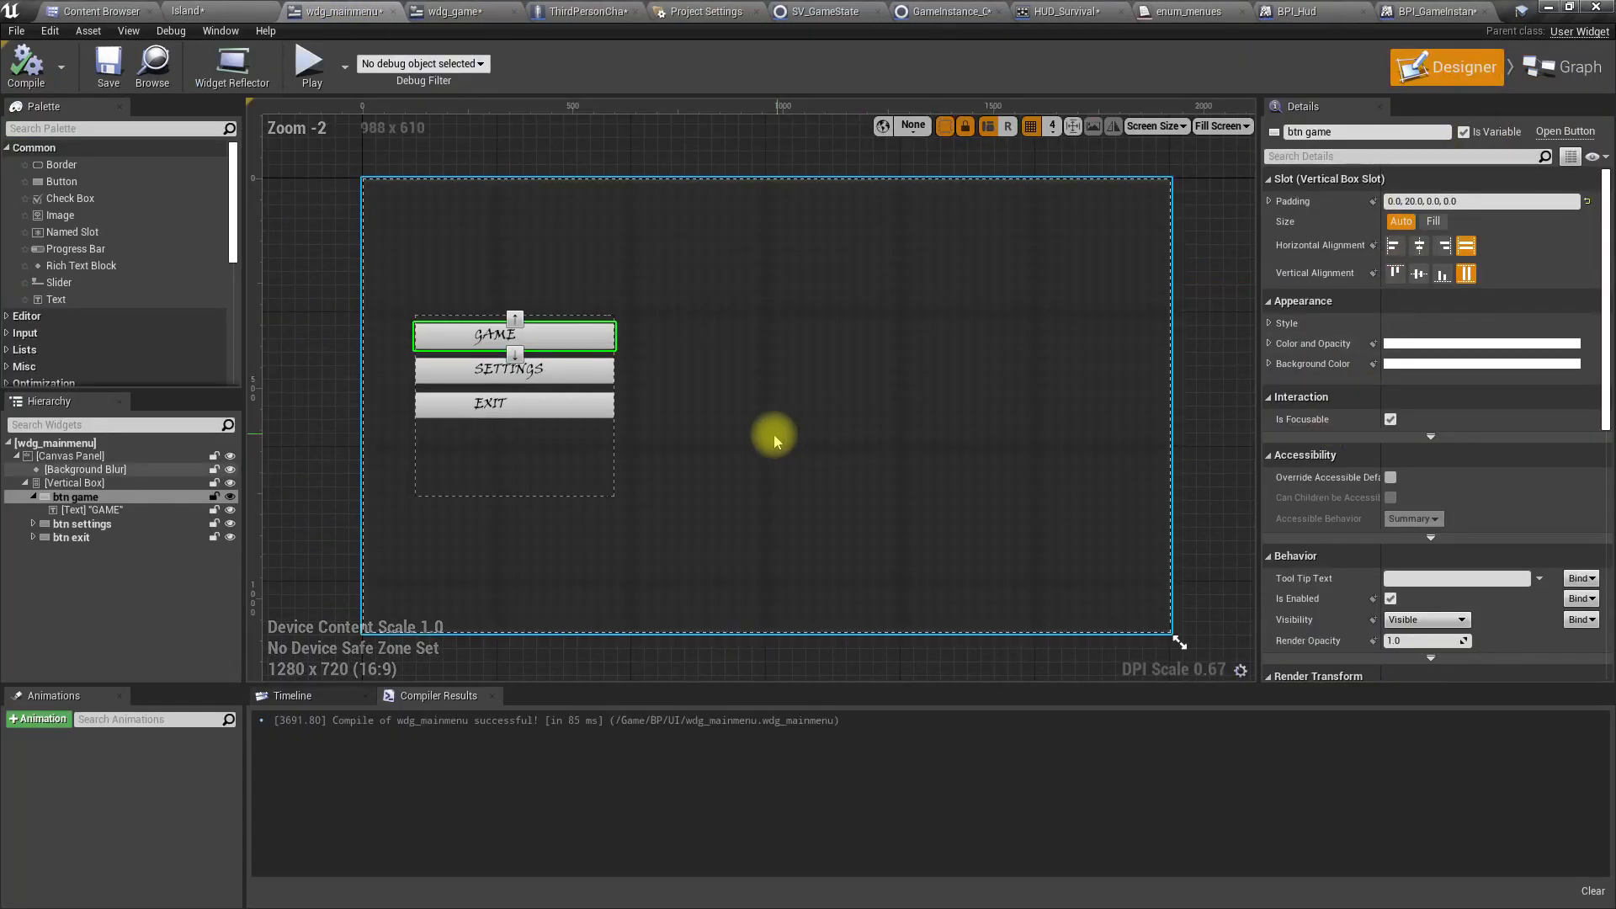
{"action": "left_click", "coordinate": [437, 11]}
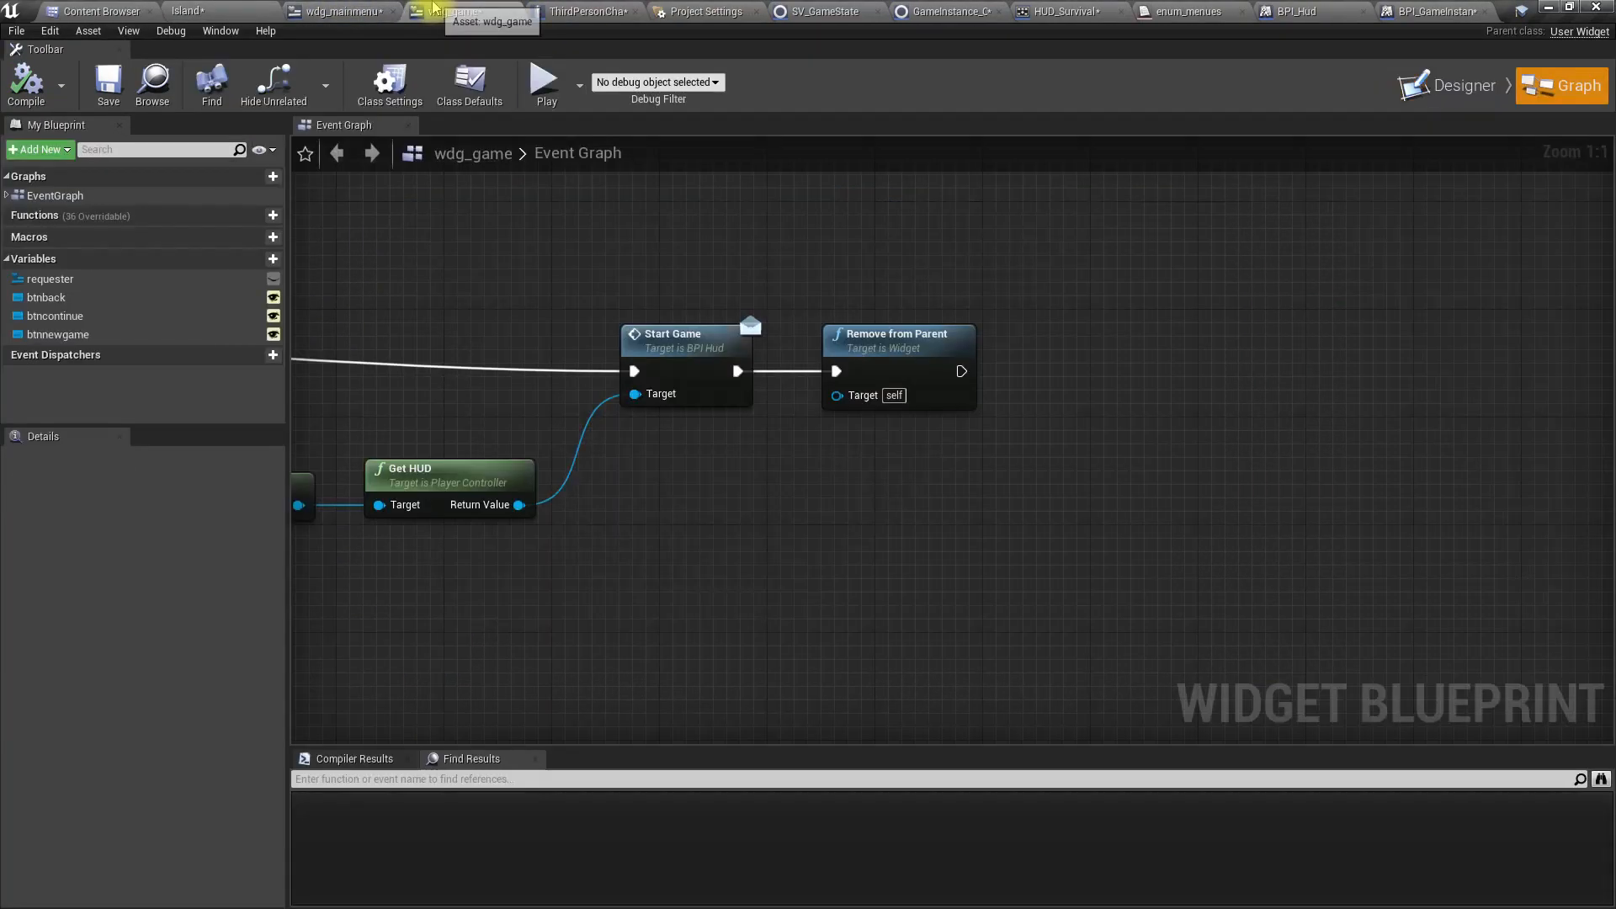
{"action": "left_click", "coordinate": [1436, 88]}
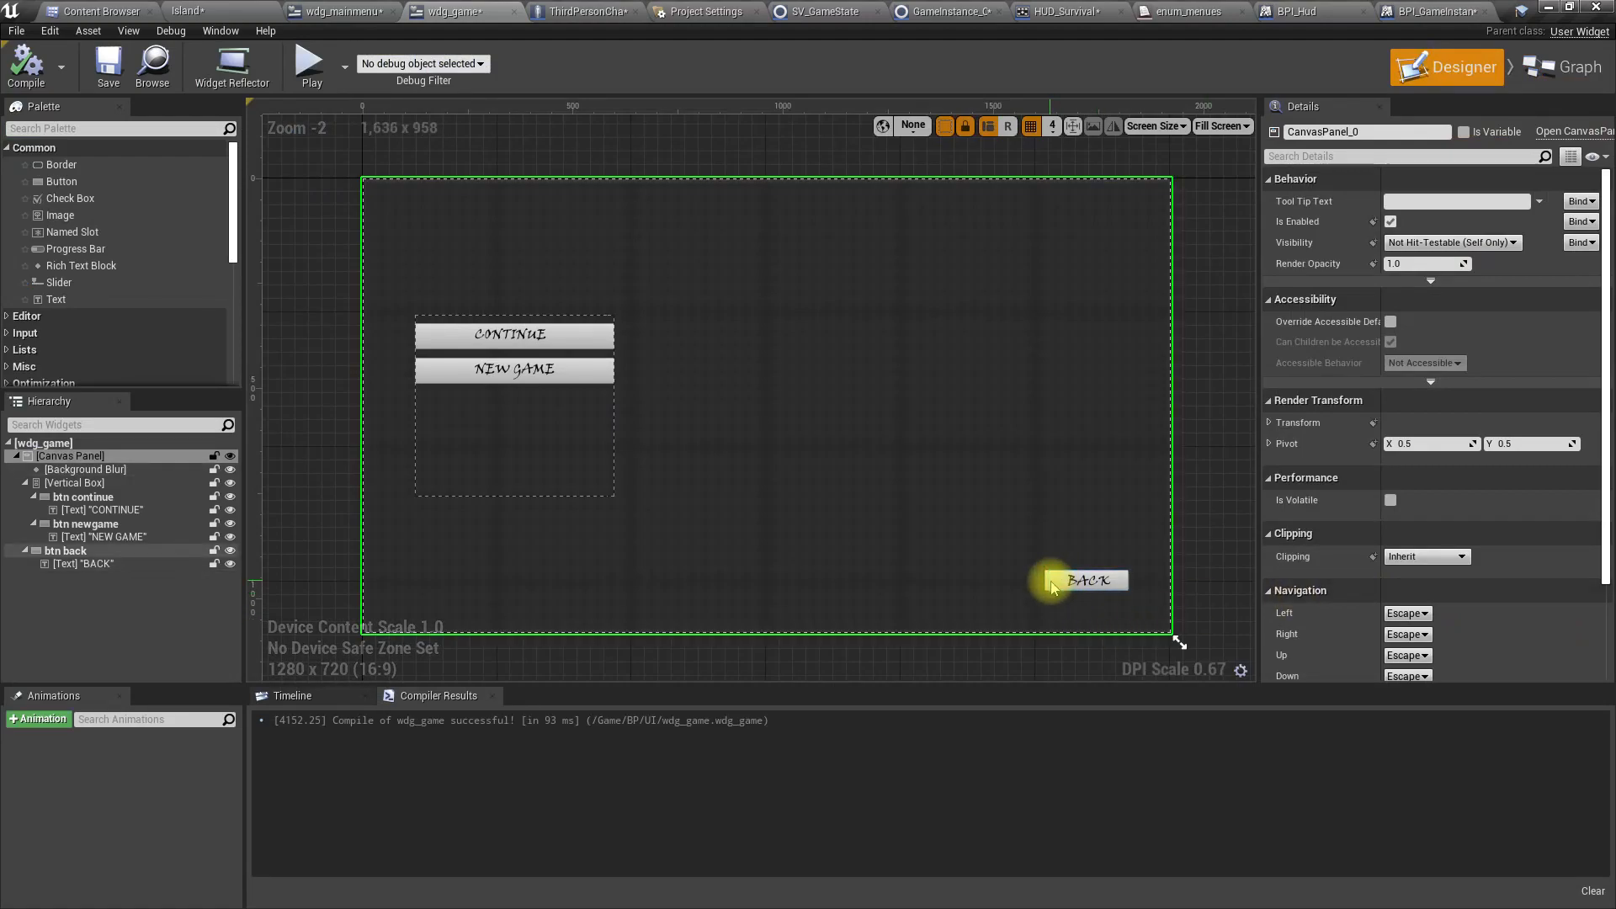
{"action": "left_click", "coordinate": [1052, 586]}
{"action": "left_click", "coordinate": [1561, 67]}
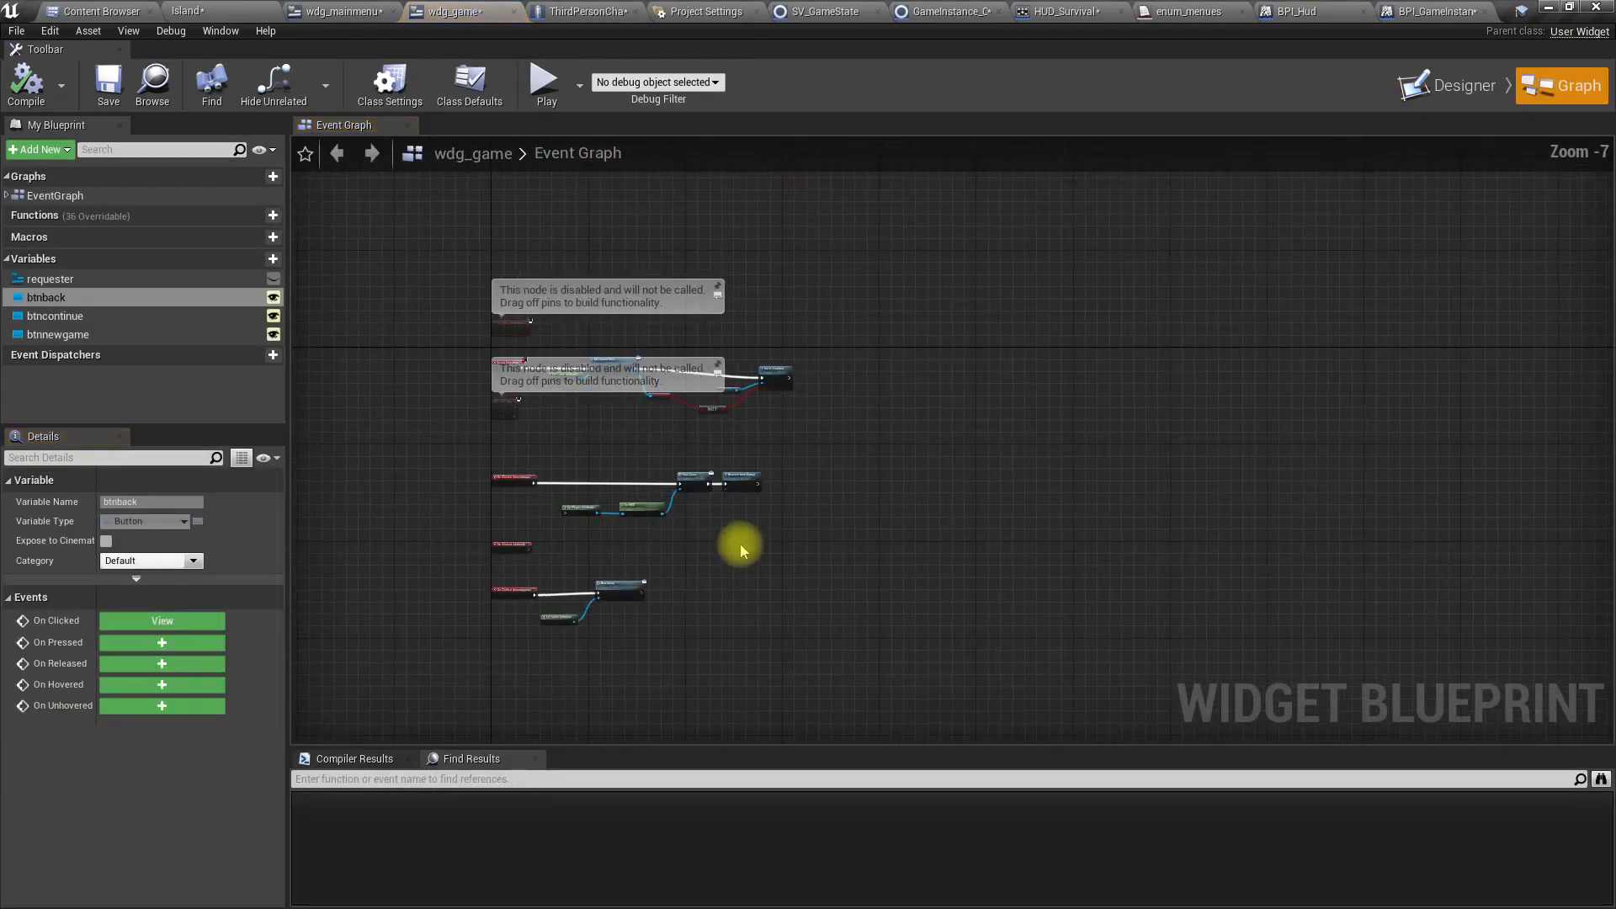
{"action": "scroll", "coordinate": [598, 595], "scroll_direction": "up", "scroll_amount": 6}
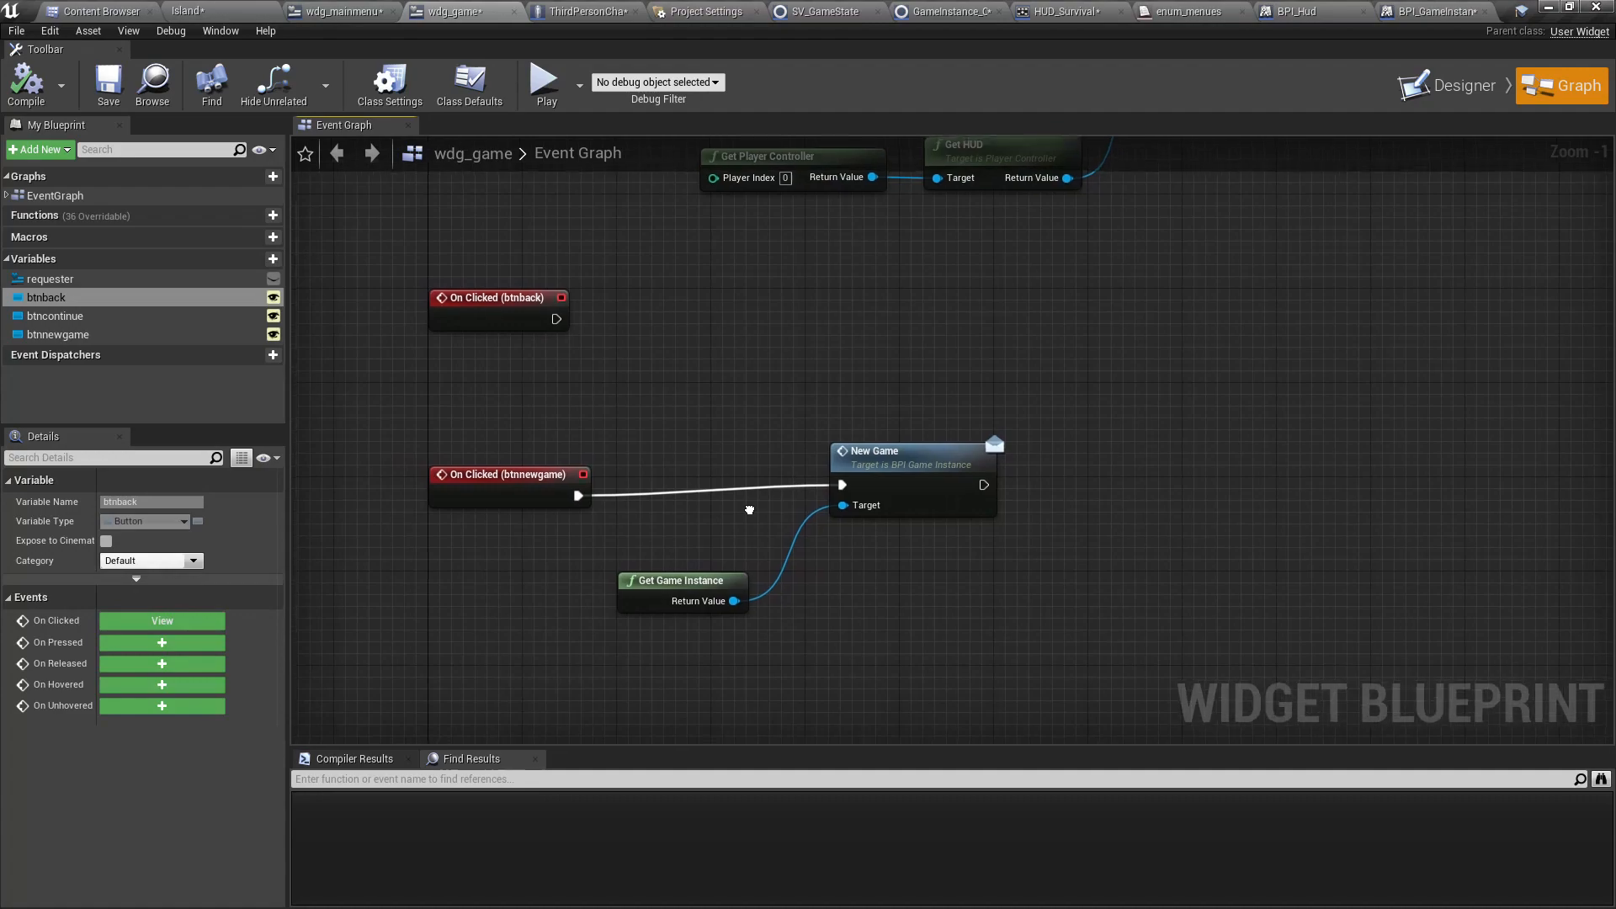
{"action": "right_click_drag", "start_coordinate": [745, 505], "coordinate": [730, 552]}
{"action": "scroll", "coordinate": [694, 365], "scroll_direction": "up", "scroll_amount": 1}
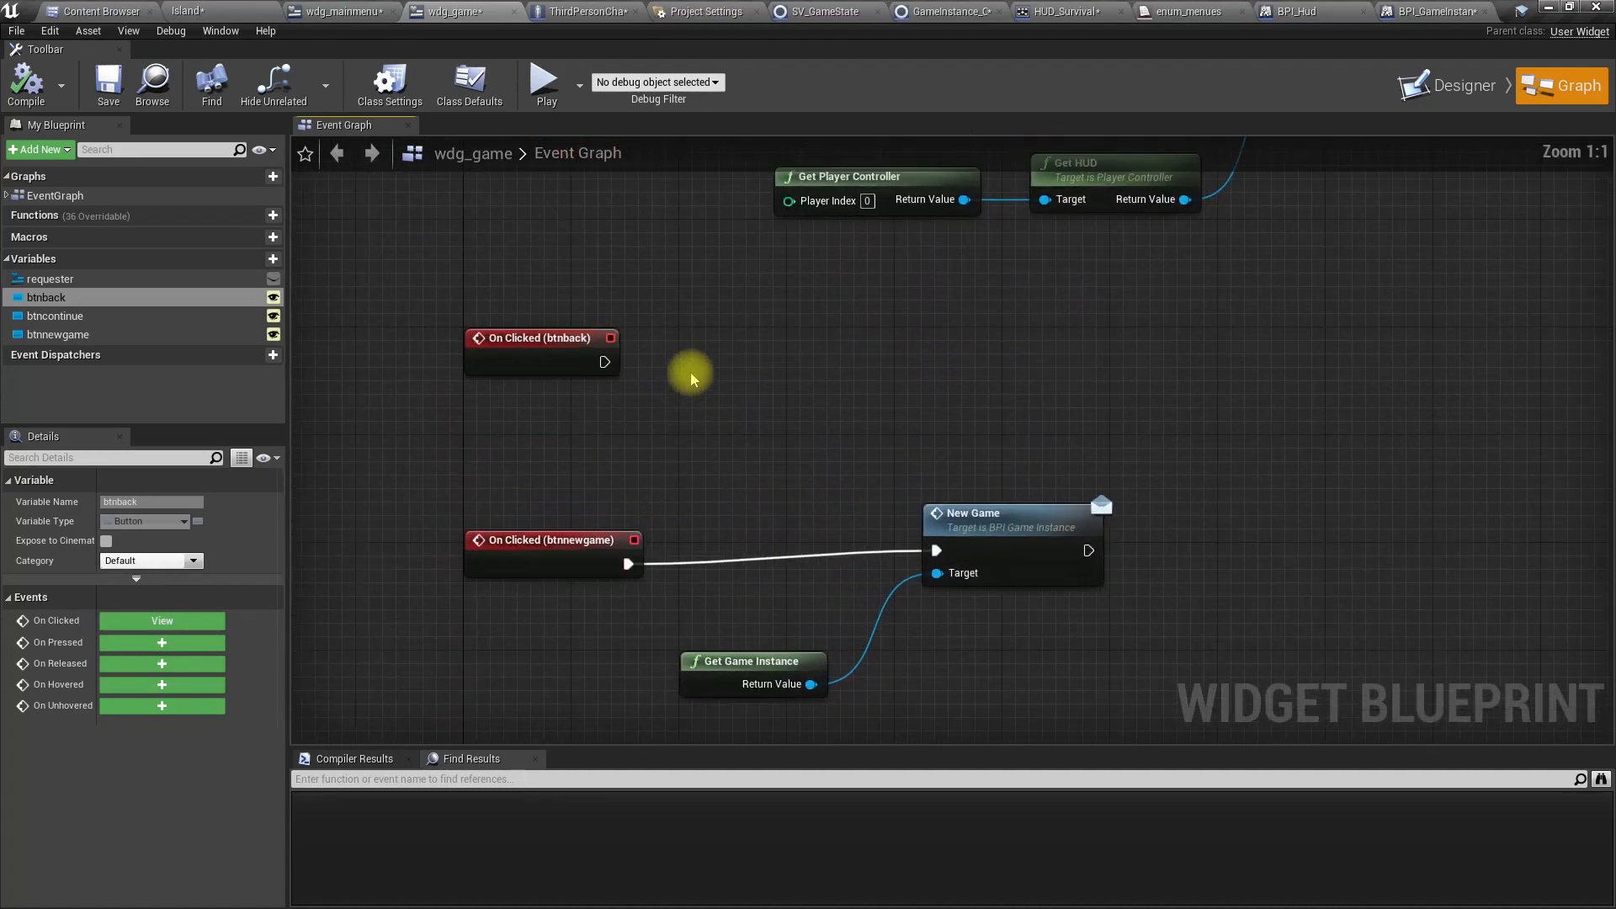
{"action": "right_click_drag", "start_coordinate": [704, 376], "coordinate": [733, 568]}
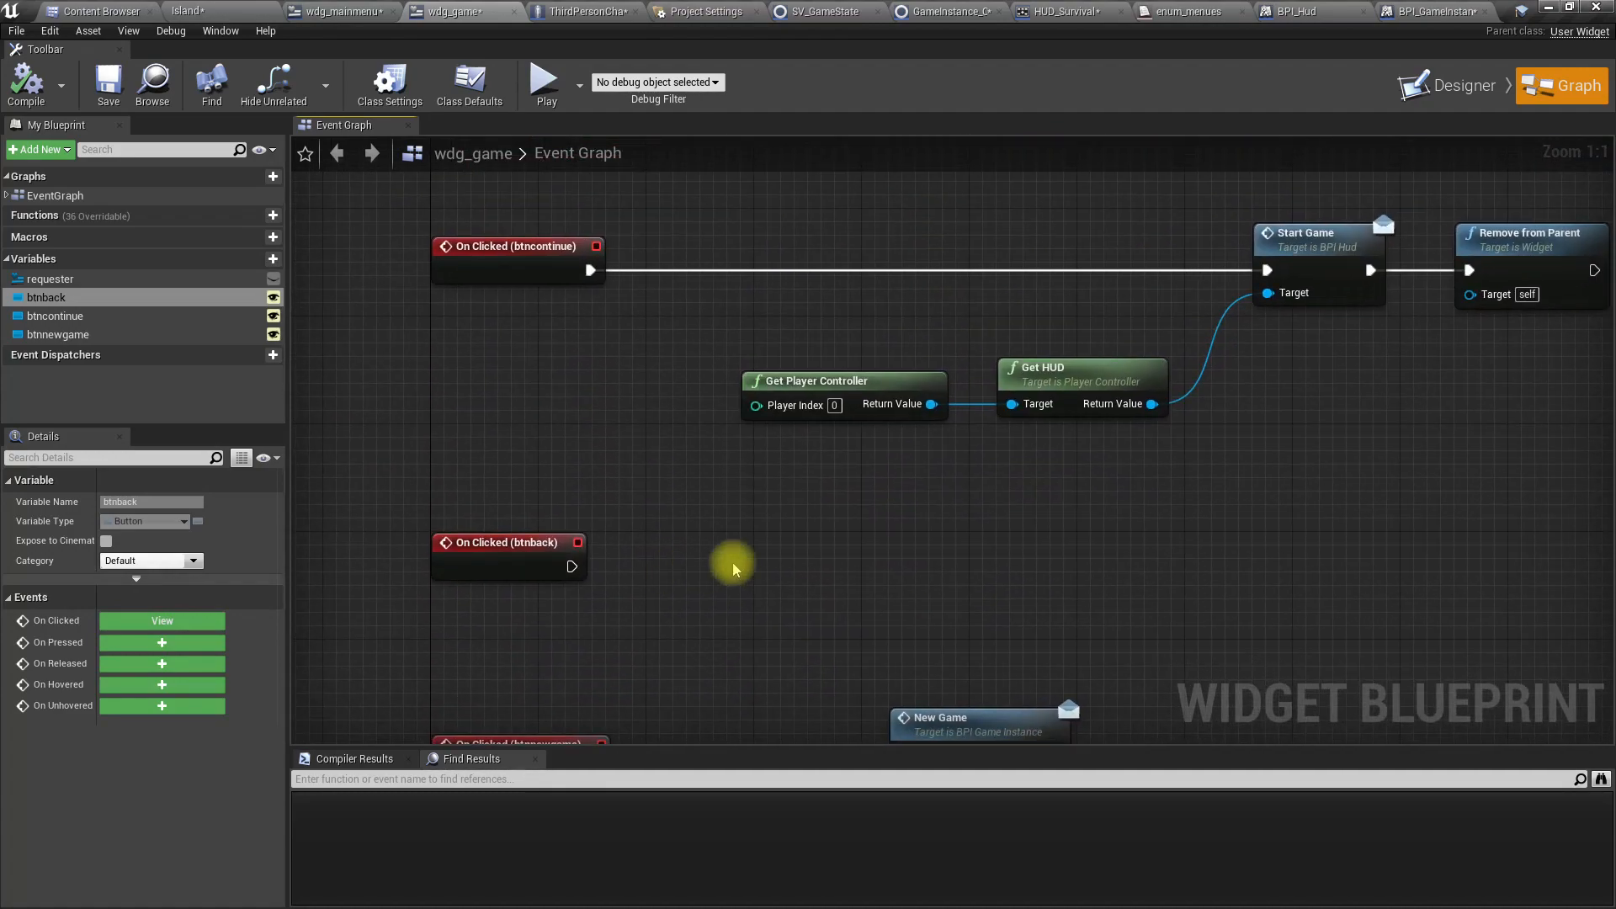
{"action": "right_click_drag", "start_coordinate": [1240, 453], "coordinate": [1135, 349]}
Add the HUD Survival version of Got to Menu near Get HUD and run it from the btnback On Clicked event
{"action": "left_click_drag", "start_coordinate": [1061, 367], "coordinate": [472, 297]}
{"action": "left_click_drag", "start_coordinate": [816, 314], "coordinate": [846, 404]}
{"action": "type", "text": "go "}
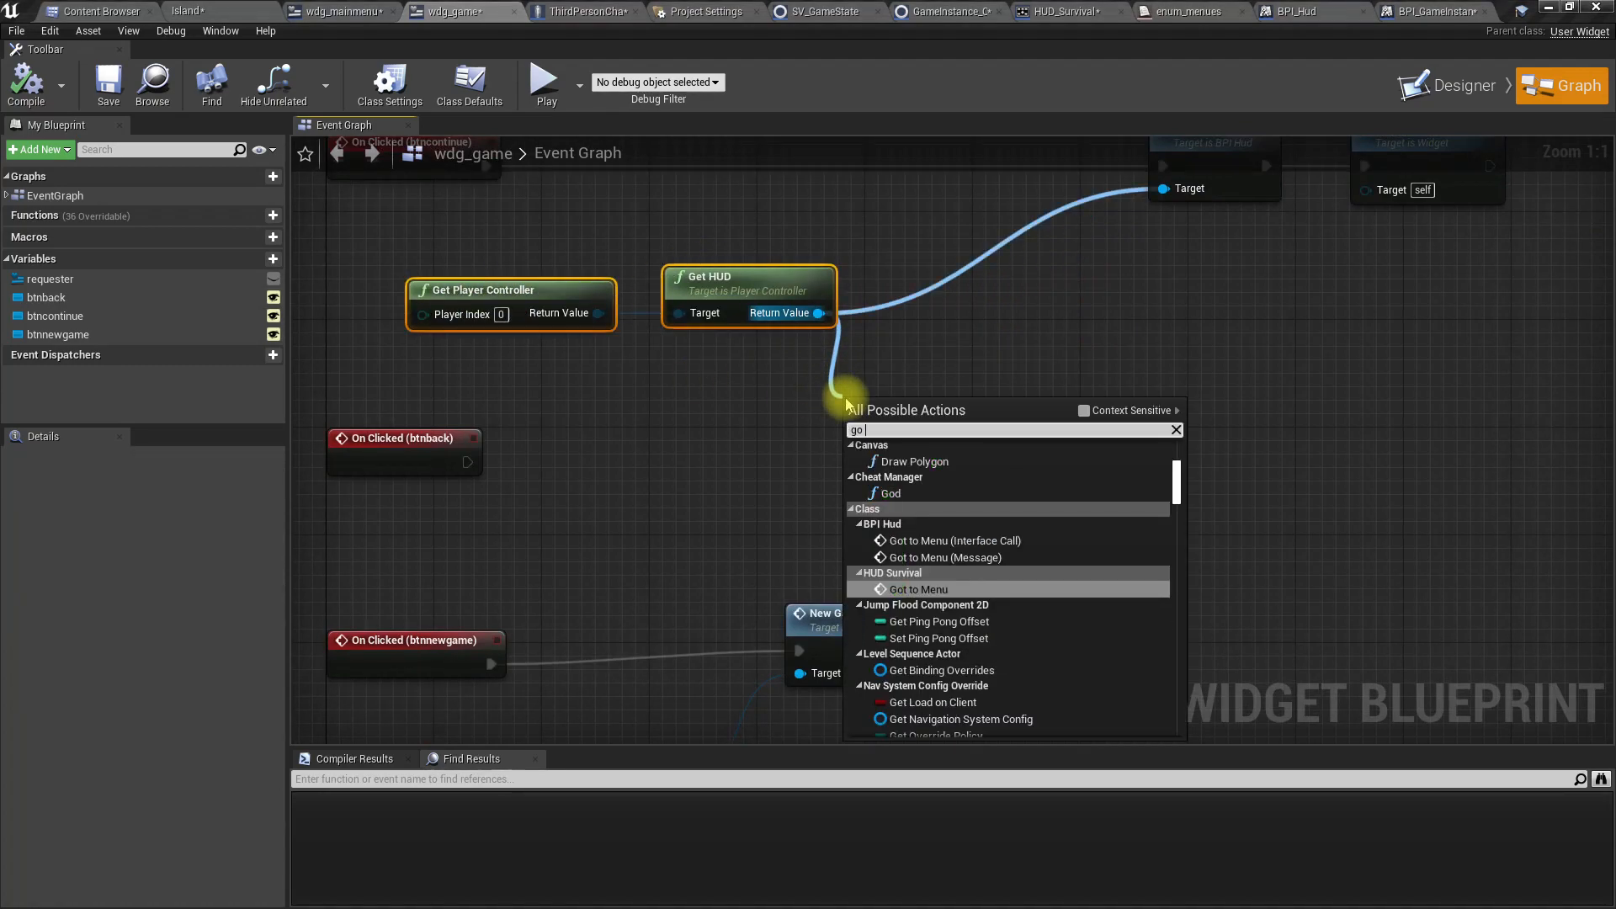
{"action": "type", "text": "to"}
{"action": "key", "text": "Return"}
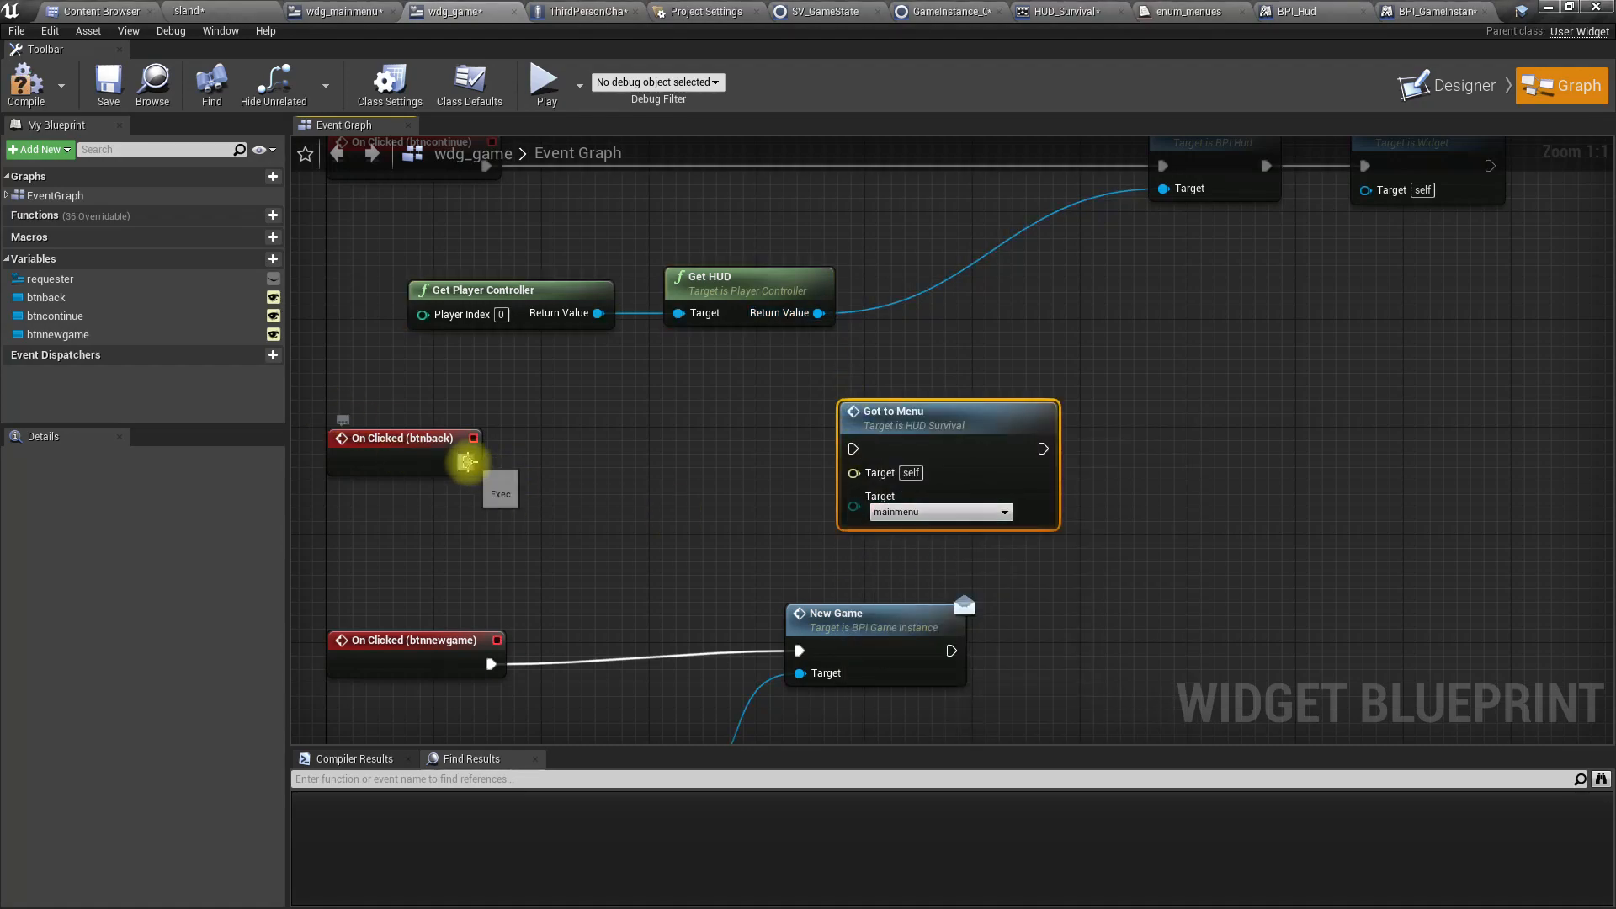
{"action": "left_click_drag", "start_coordinate": [467, 462], "coordinate": [853, 449]}
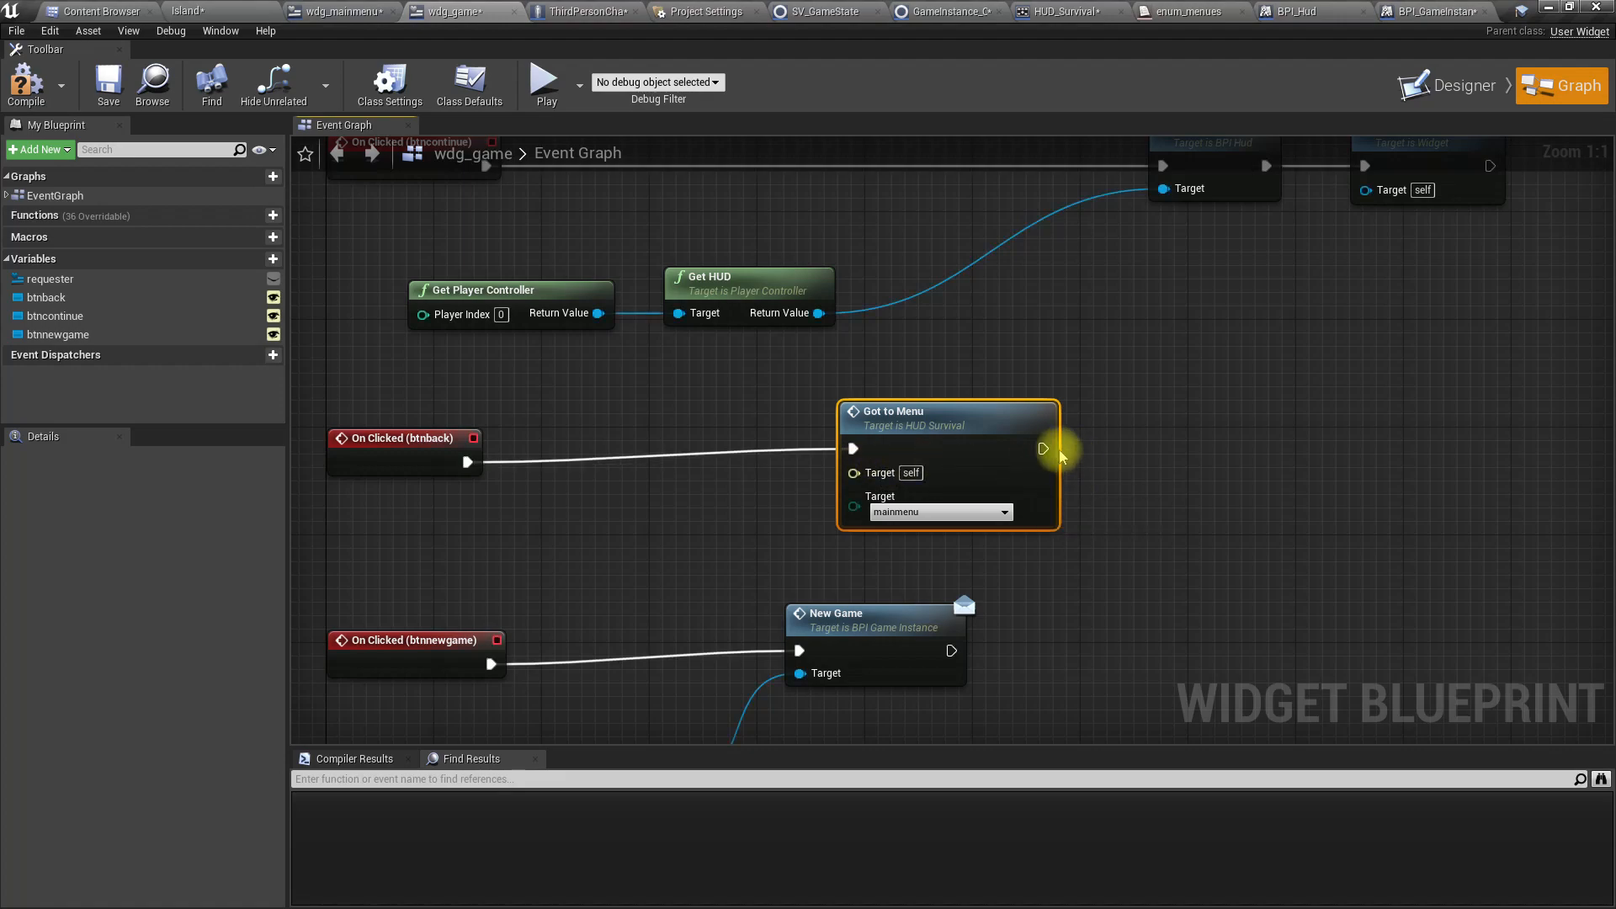
Add a Remove from Parent node after Got to Menu, line it up with that node, and compile the widget
{"action": "left_click_drag", "start_coordinate": [1044, 449], "coordinate": [1104, 446]}
{"action": "type", "text": "ve from"}
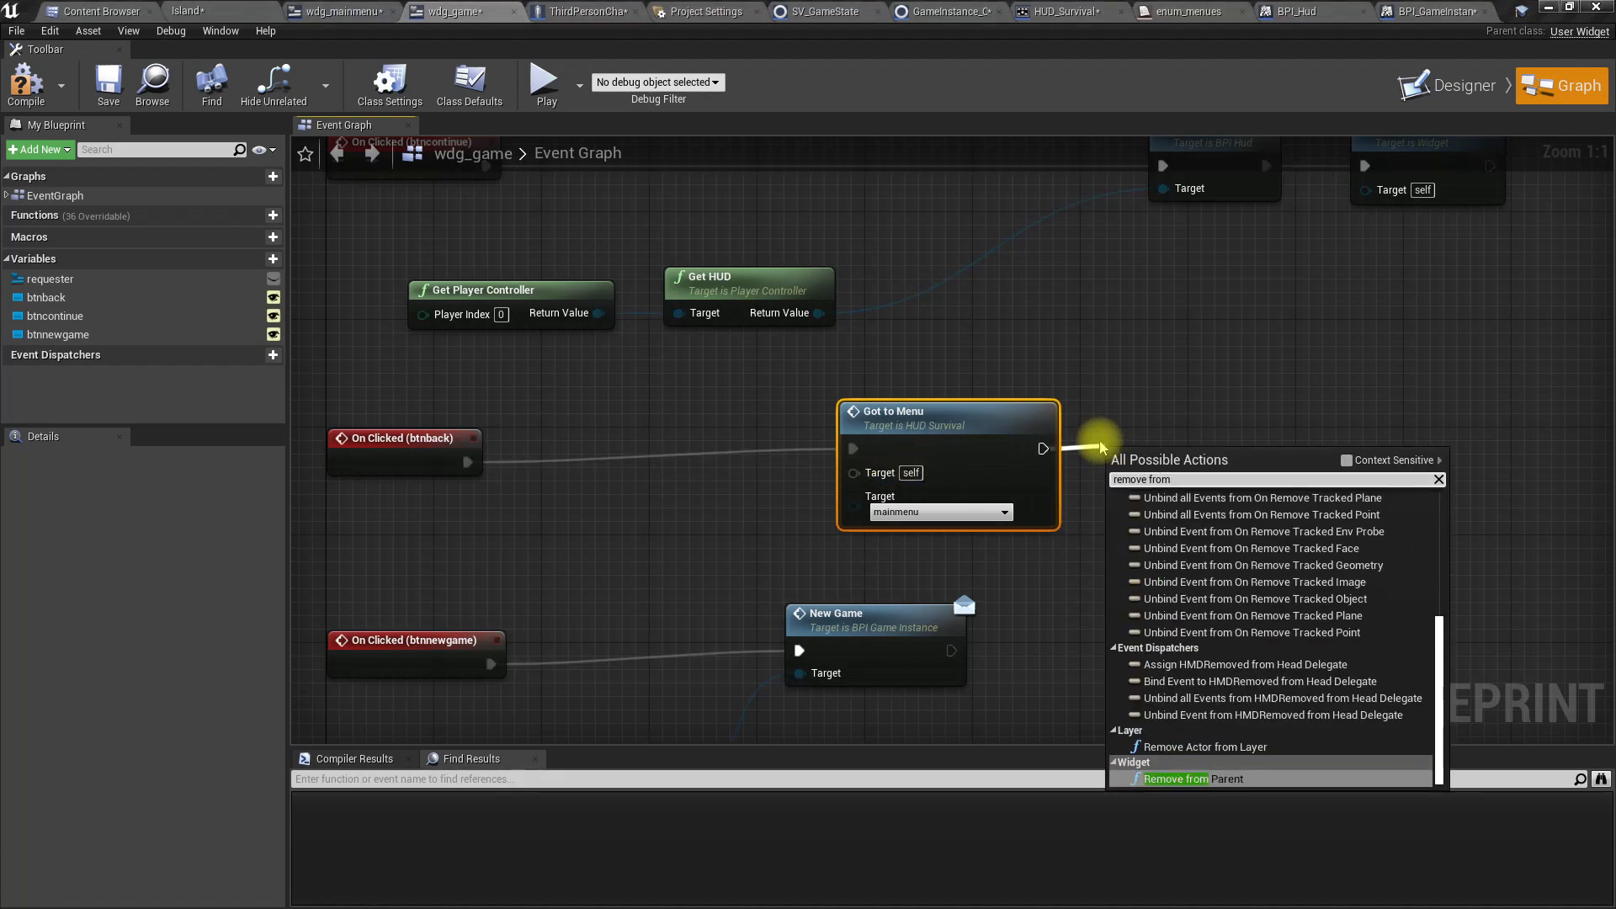
{"action": "key", "text": "Return"}
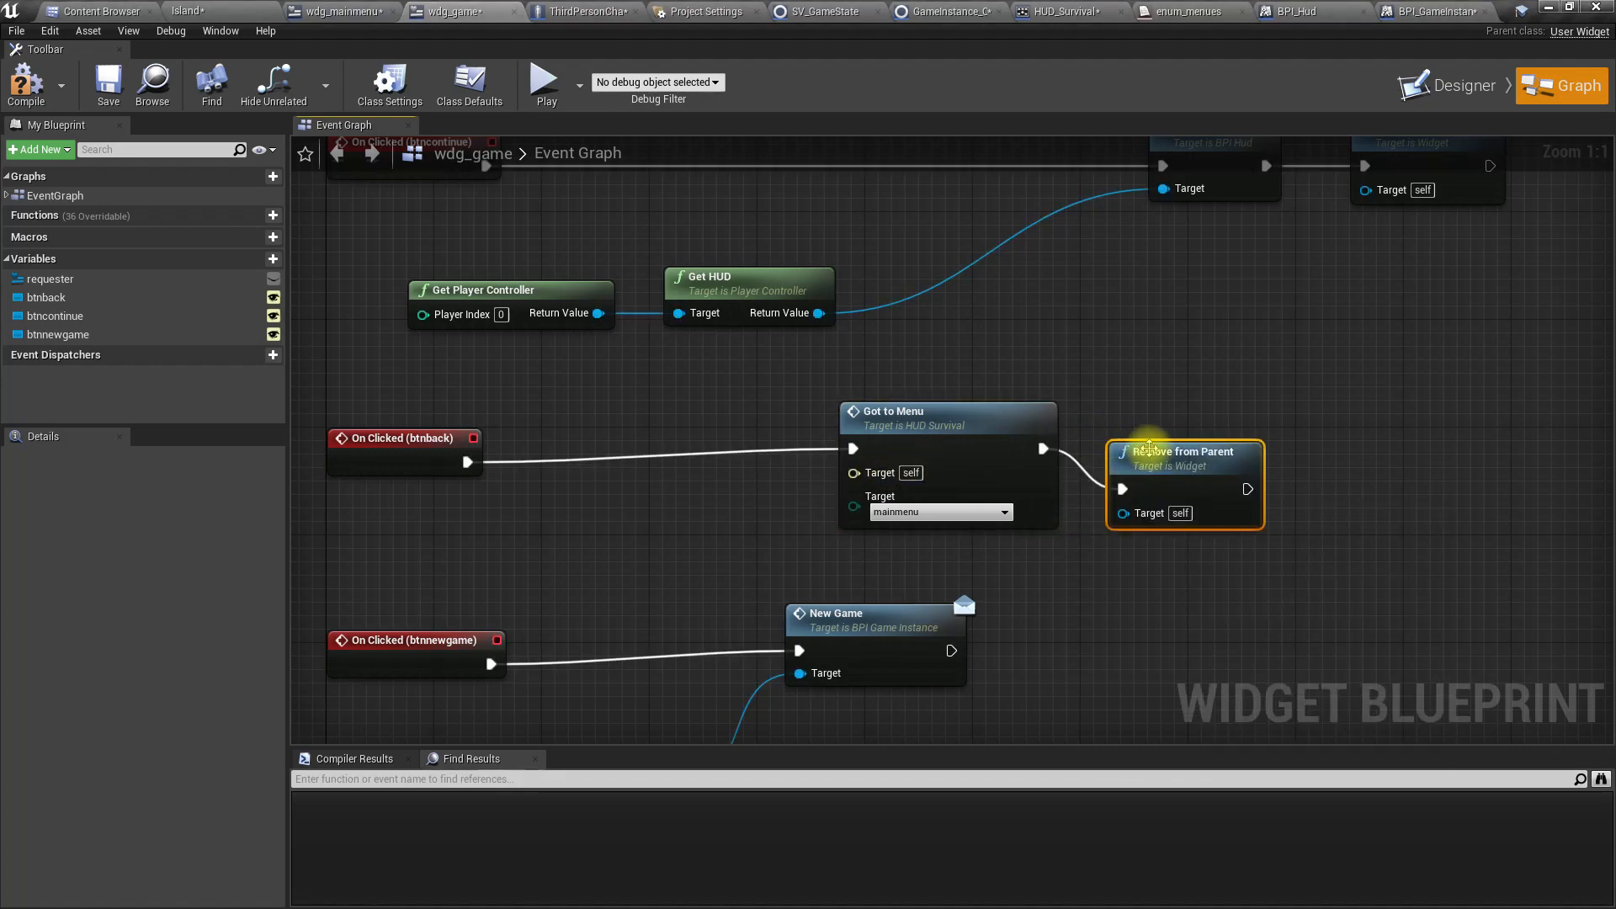
{"action": "left_click_drag", "start_coordinate": [1125, 442], "coordinate": [1219, 431]}
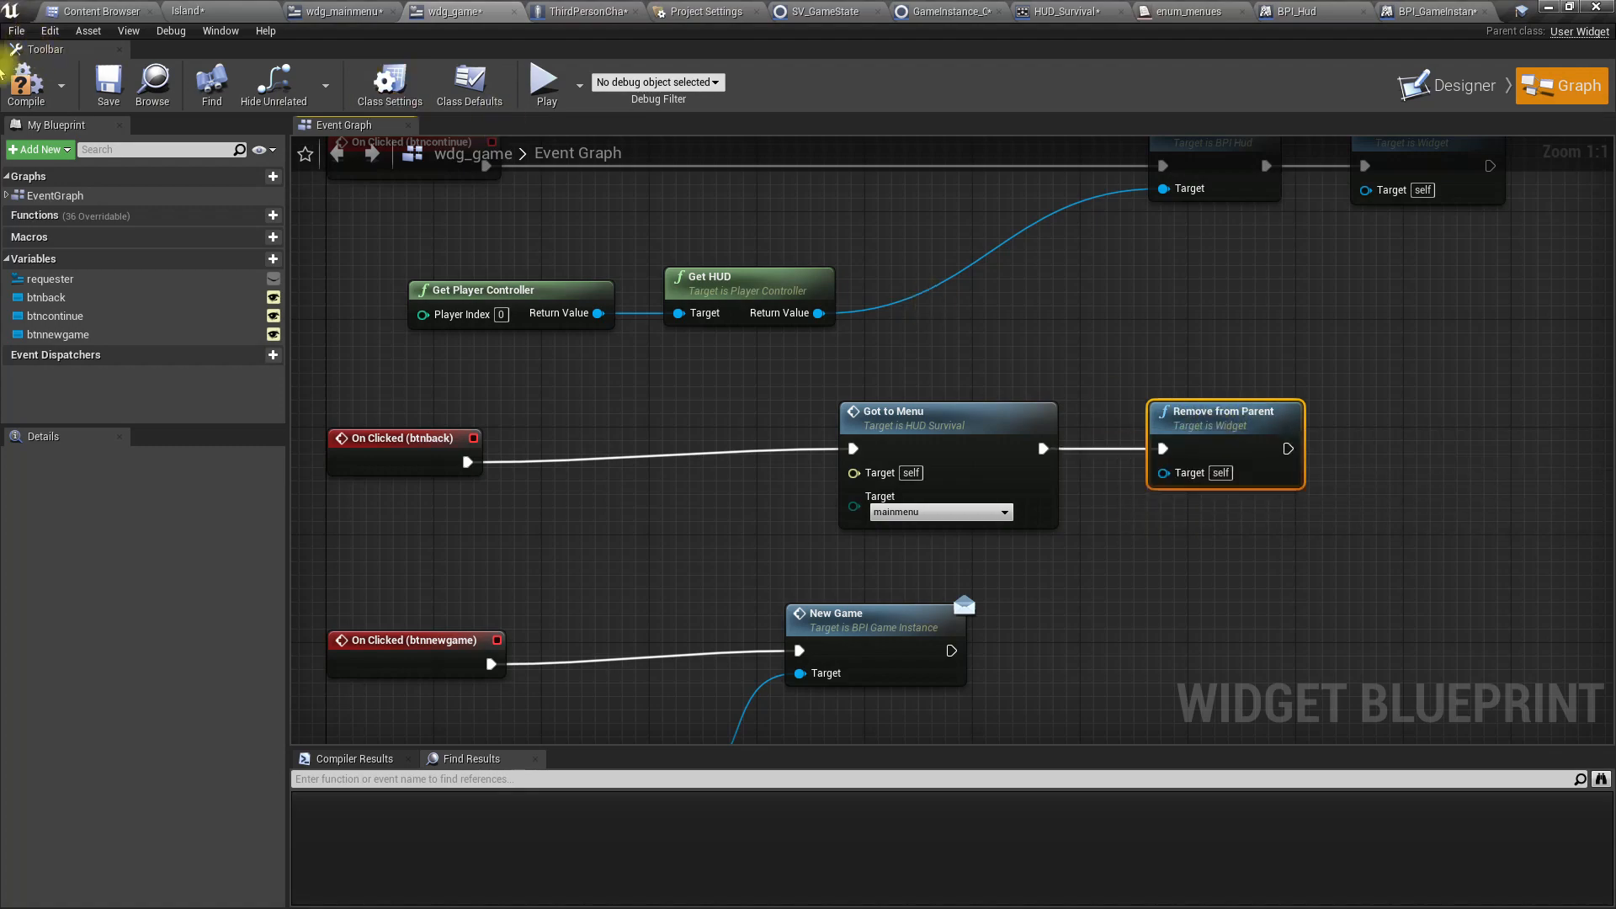
{"action": "left_click", "coordinate": [26, 84]}
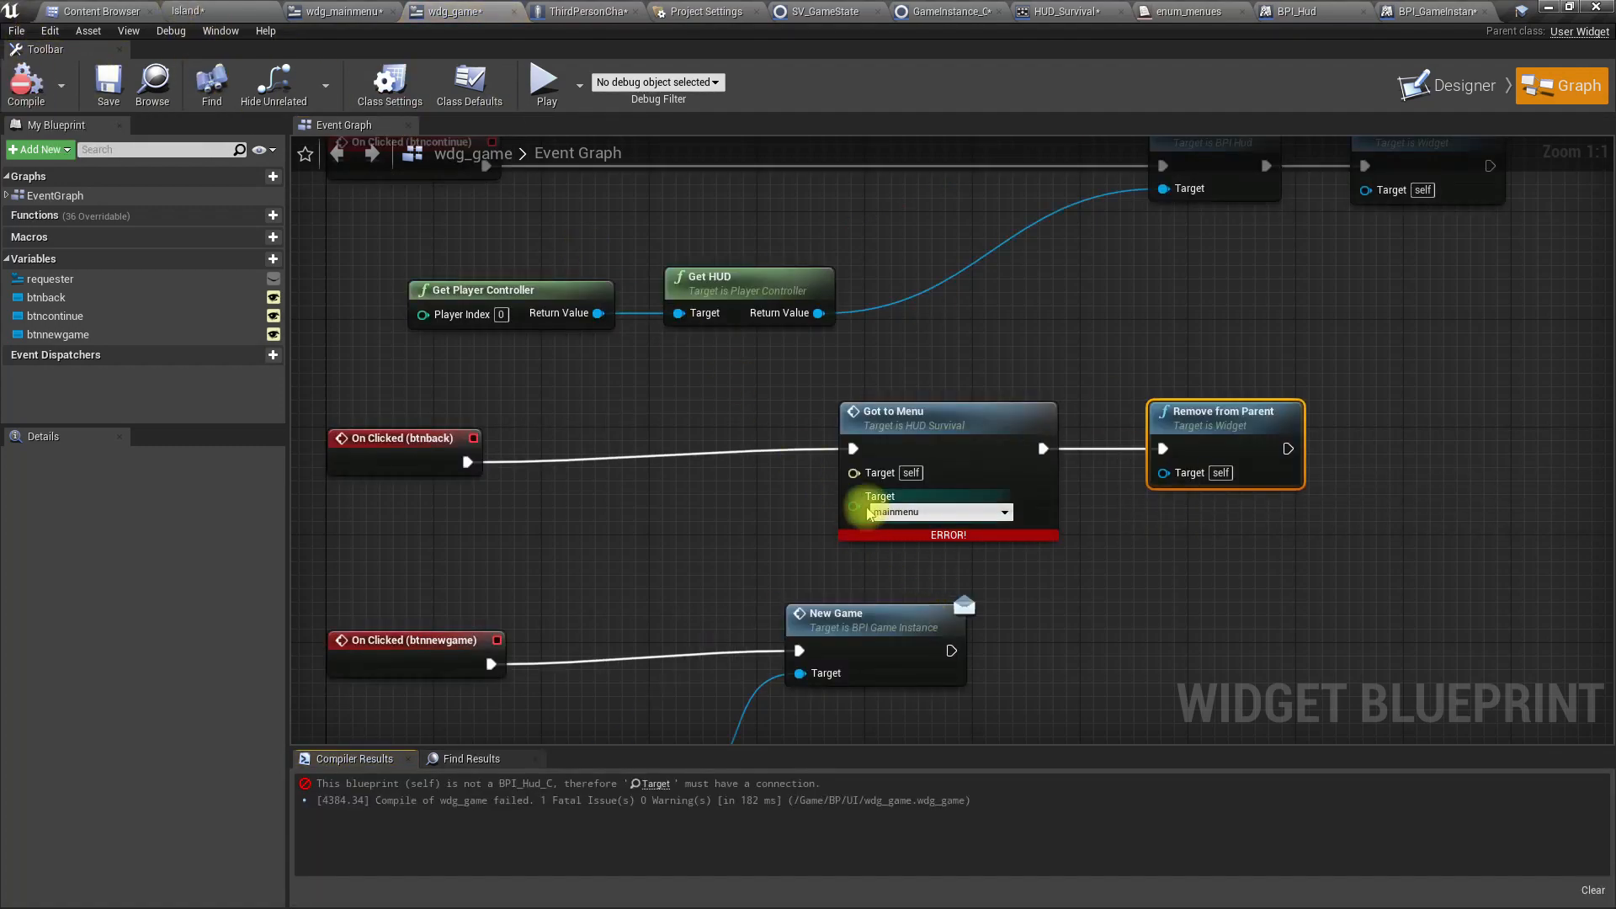
Try to connect Get HUD's Return Value to the Got to Menu target, and delete the Got to Menu node
{"action": "left_click_drag", "start_coordinate": [815, 319], "coordinate": [854, 471]}
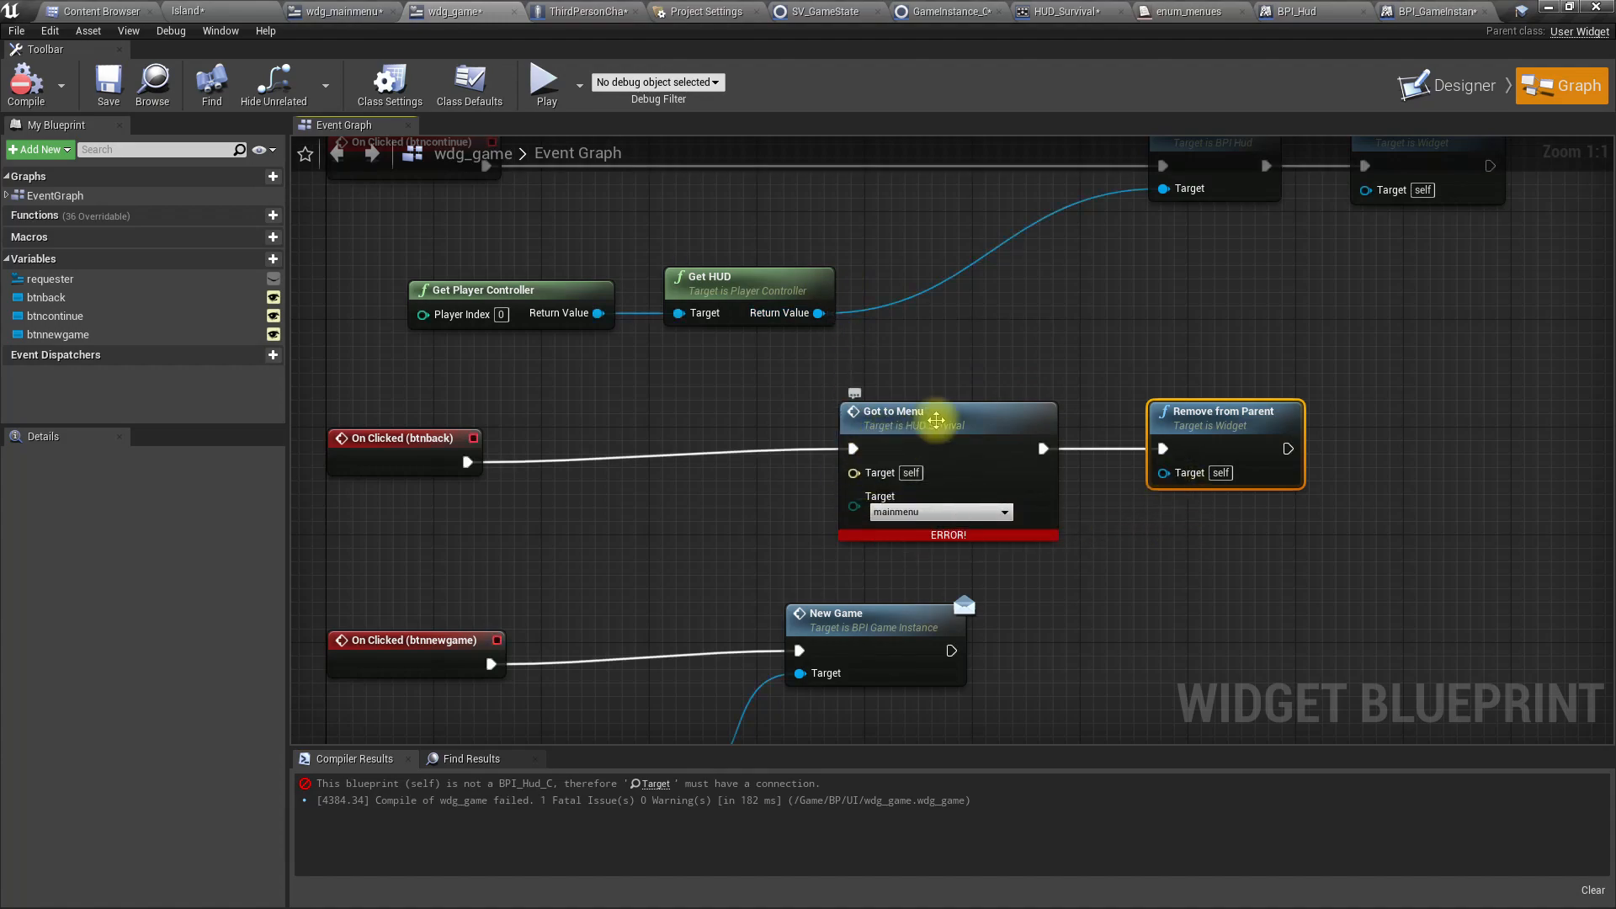
{"action": "left_click", "coordinate": [931, 421]}
{"action": "key", "text": "Delete"}
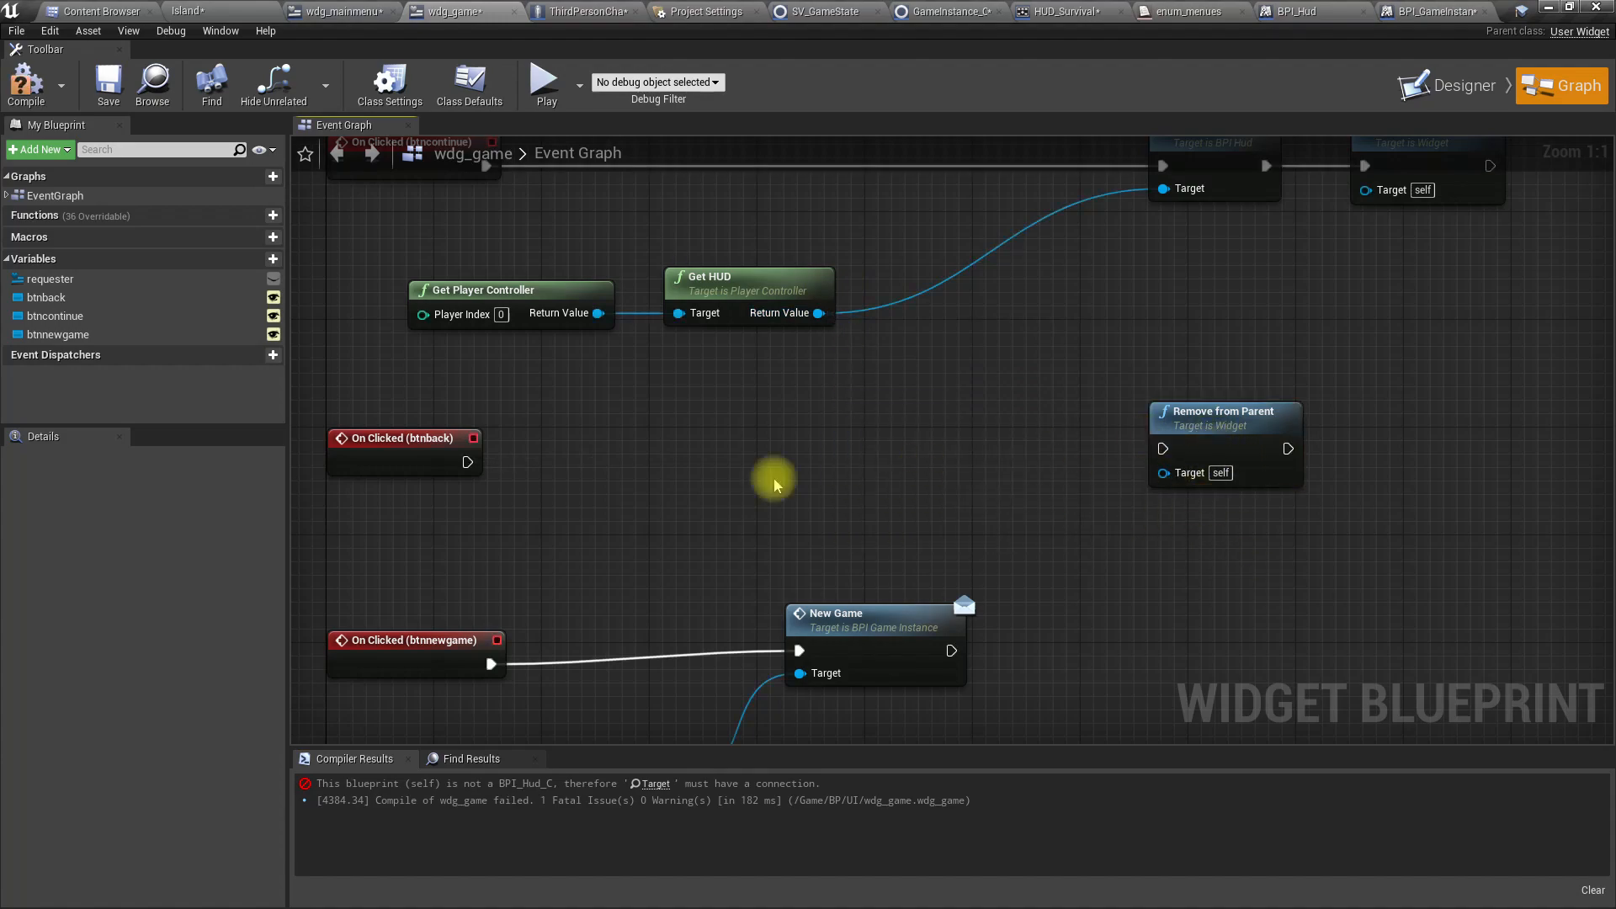
{"action": "left_click_drag", "start_coordinate": [818, 314], "coordinate": [849, 392]}
{"action": "type", "text": "go to e"}
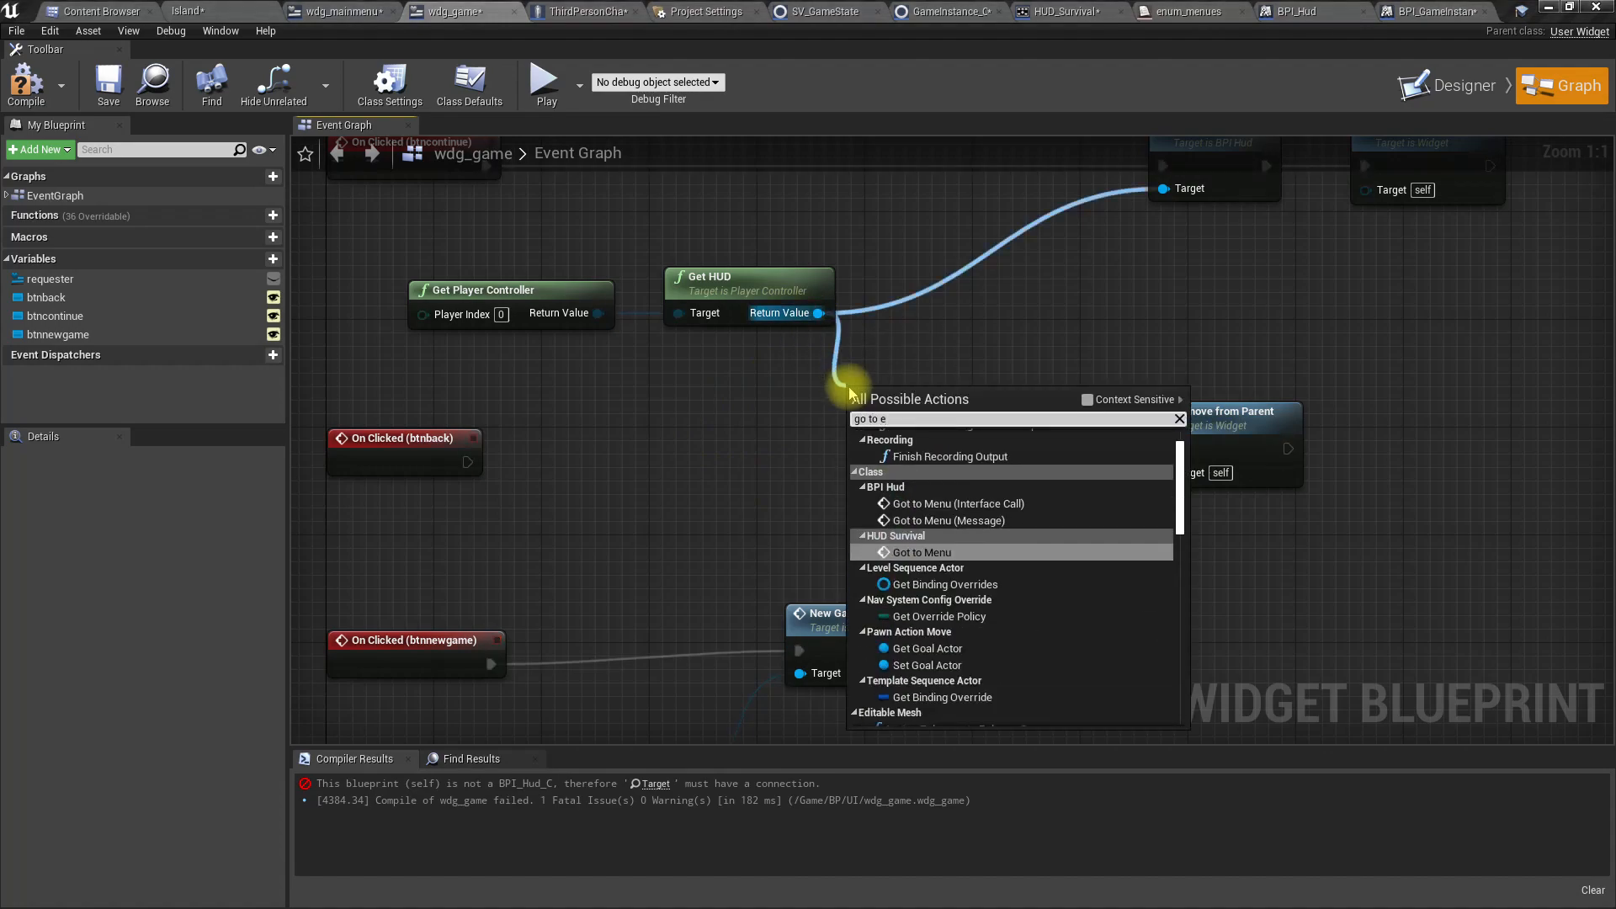
{"action": "key", "text": "Return"}
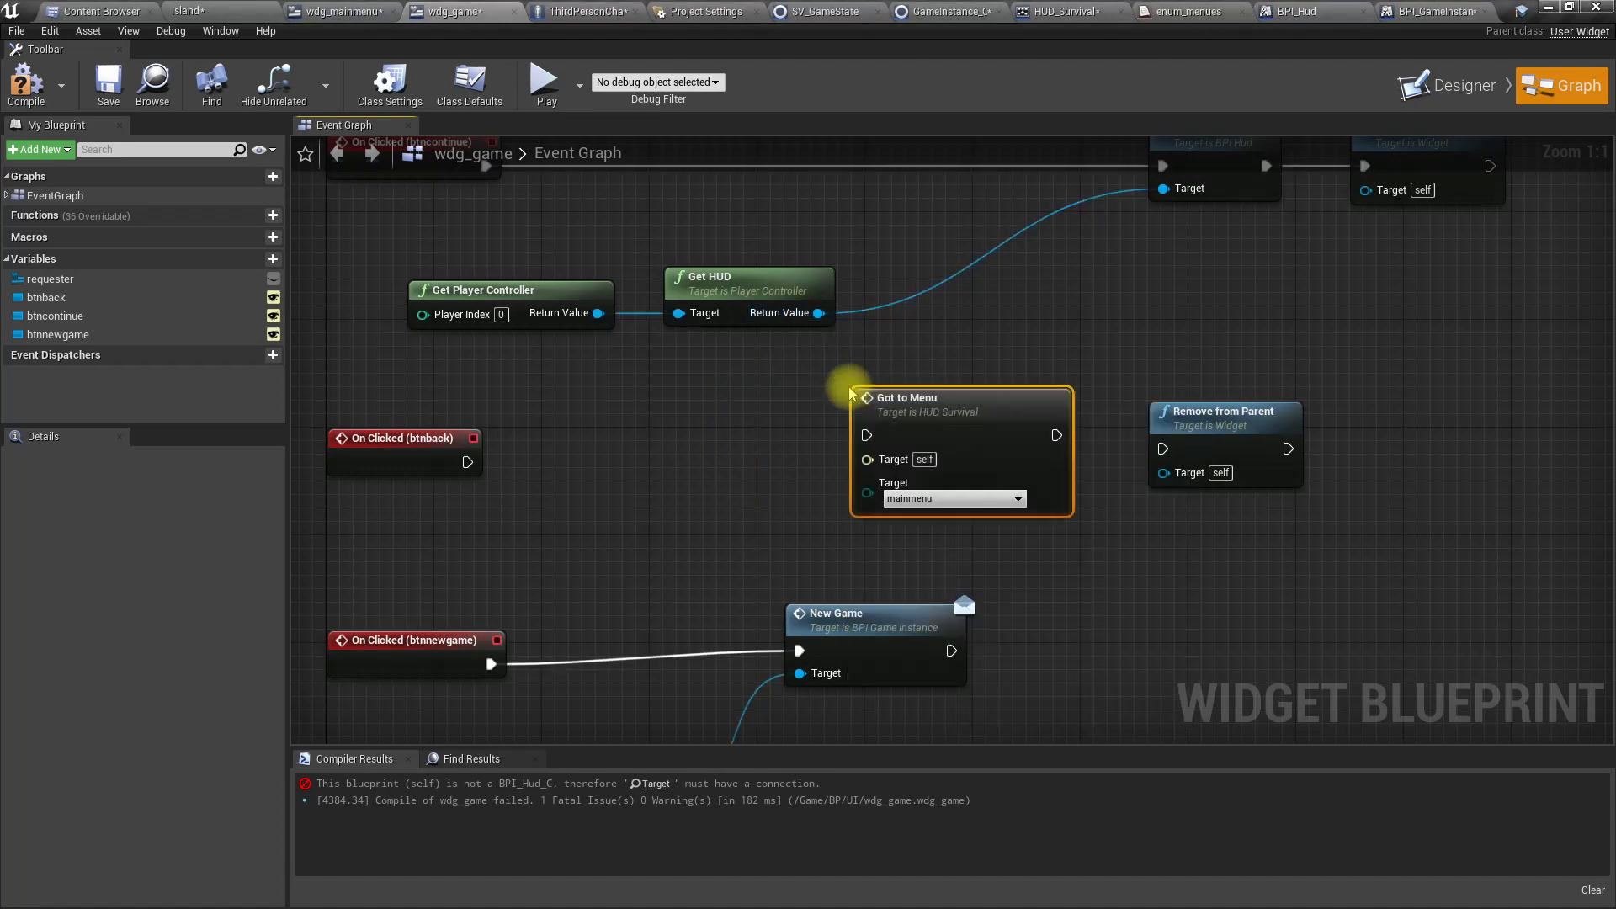
{"action": "key", "text": "Delete"}
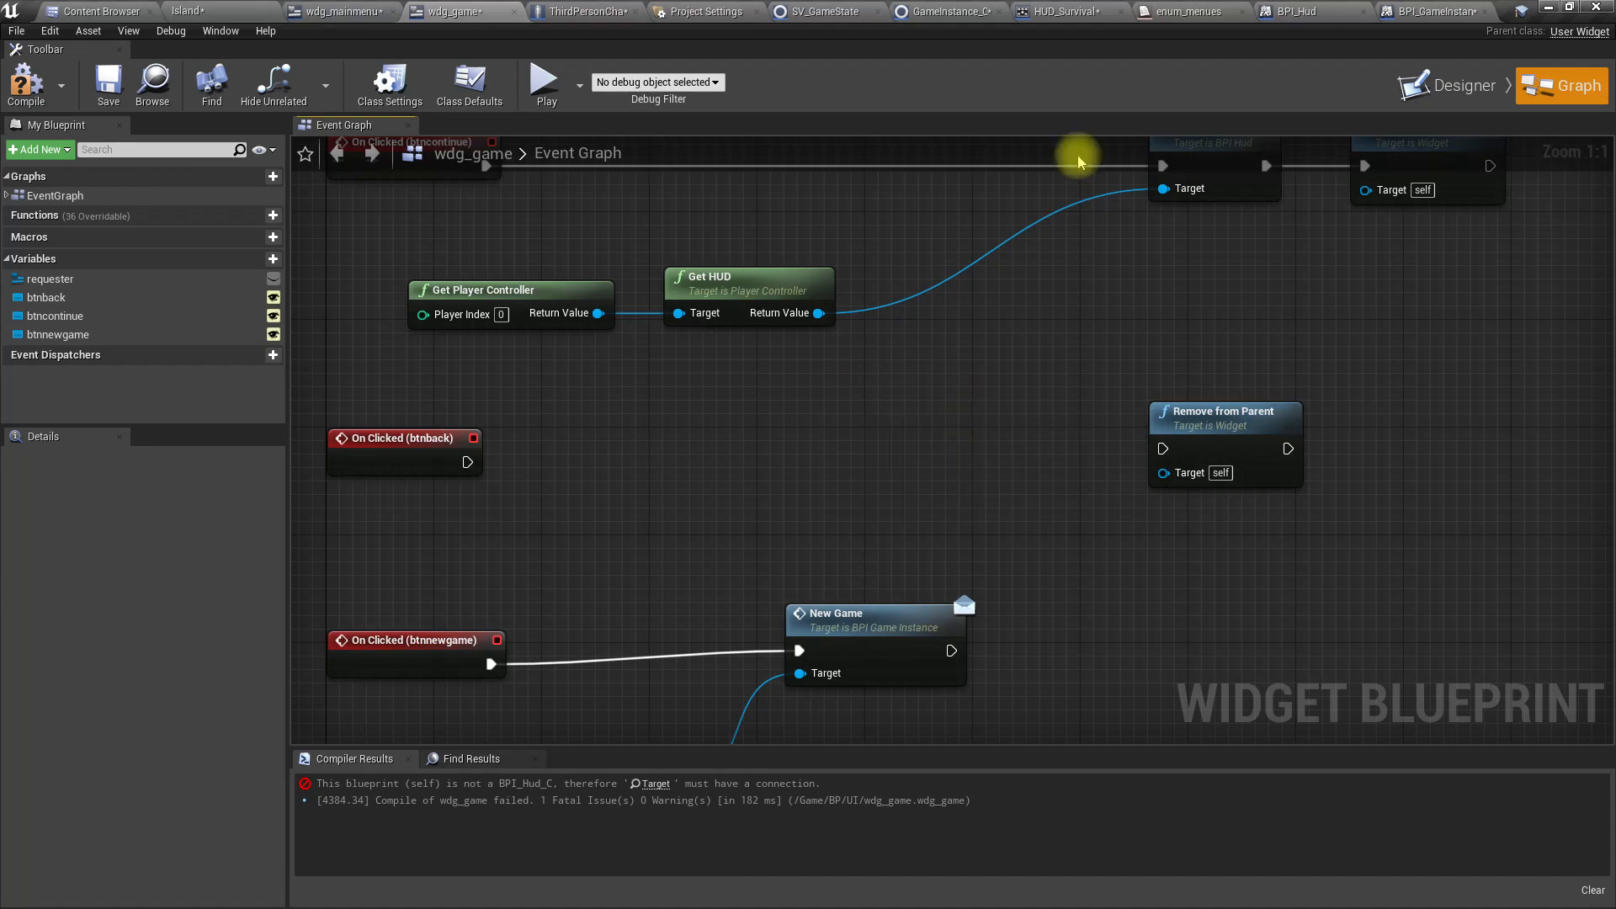
From Get HUD, add Got to Menu (Message), wire it between btnback's On Clicked event and Remove from Parent, and compile the widget
{"action": "left_click_drag", "start_coordinate": [819, 314], "coordinate": [834, 388]}
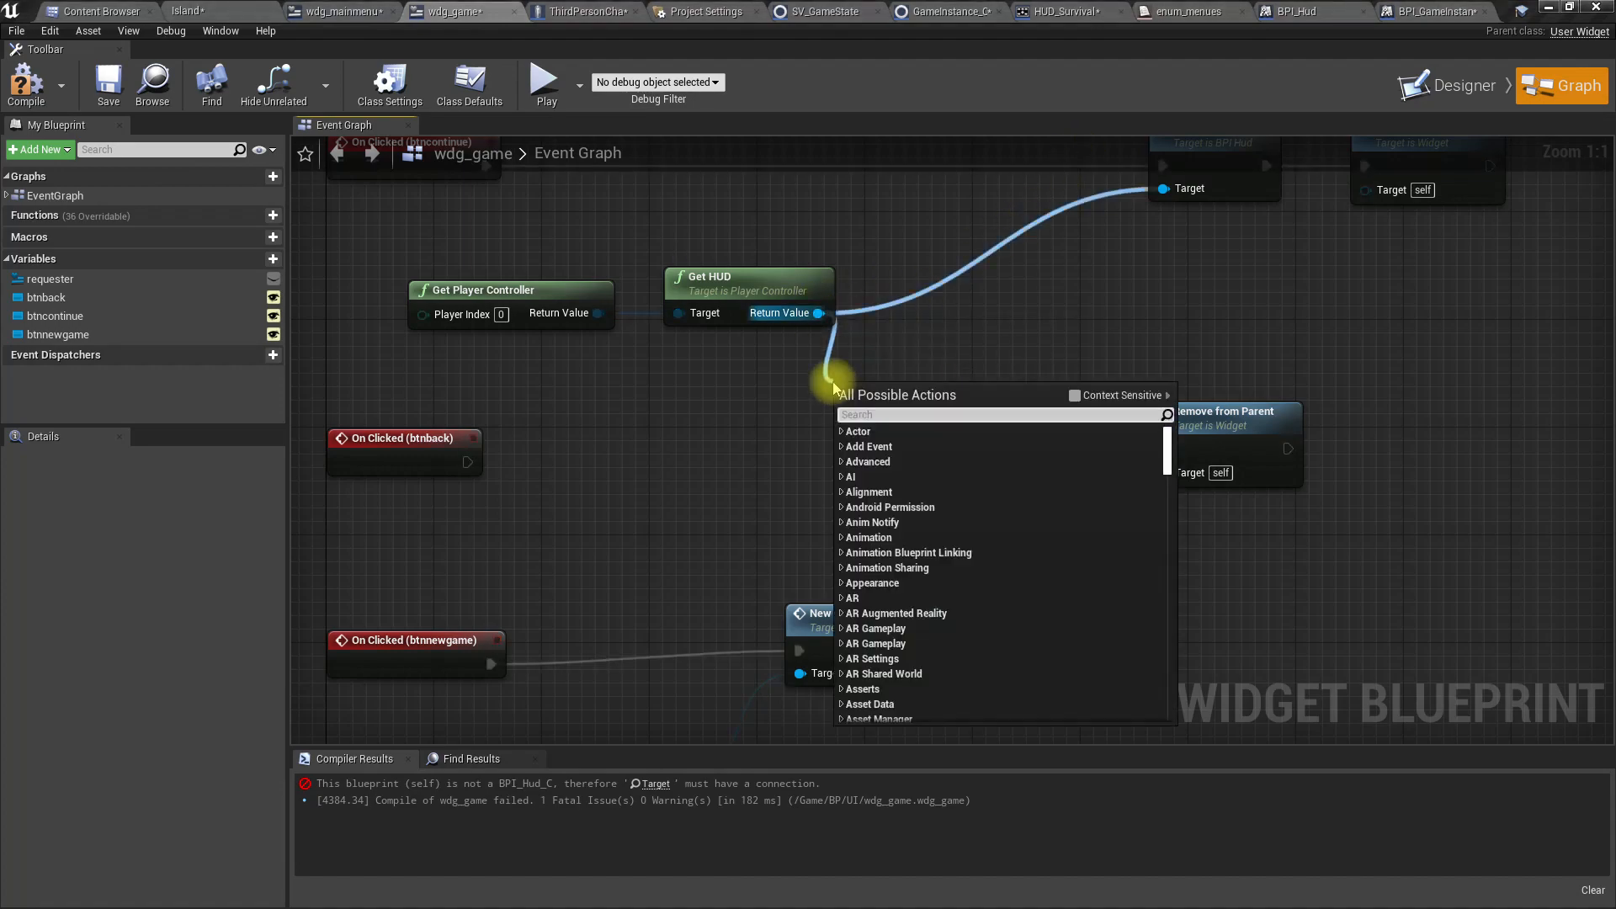
{"action": "type", "text": "go to"}
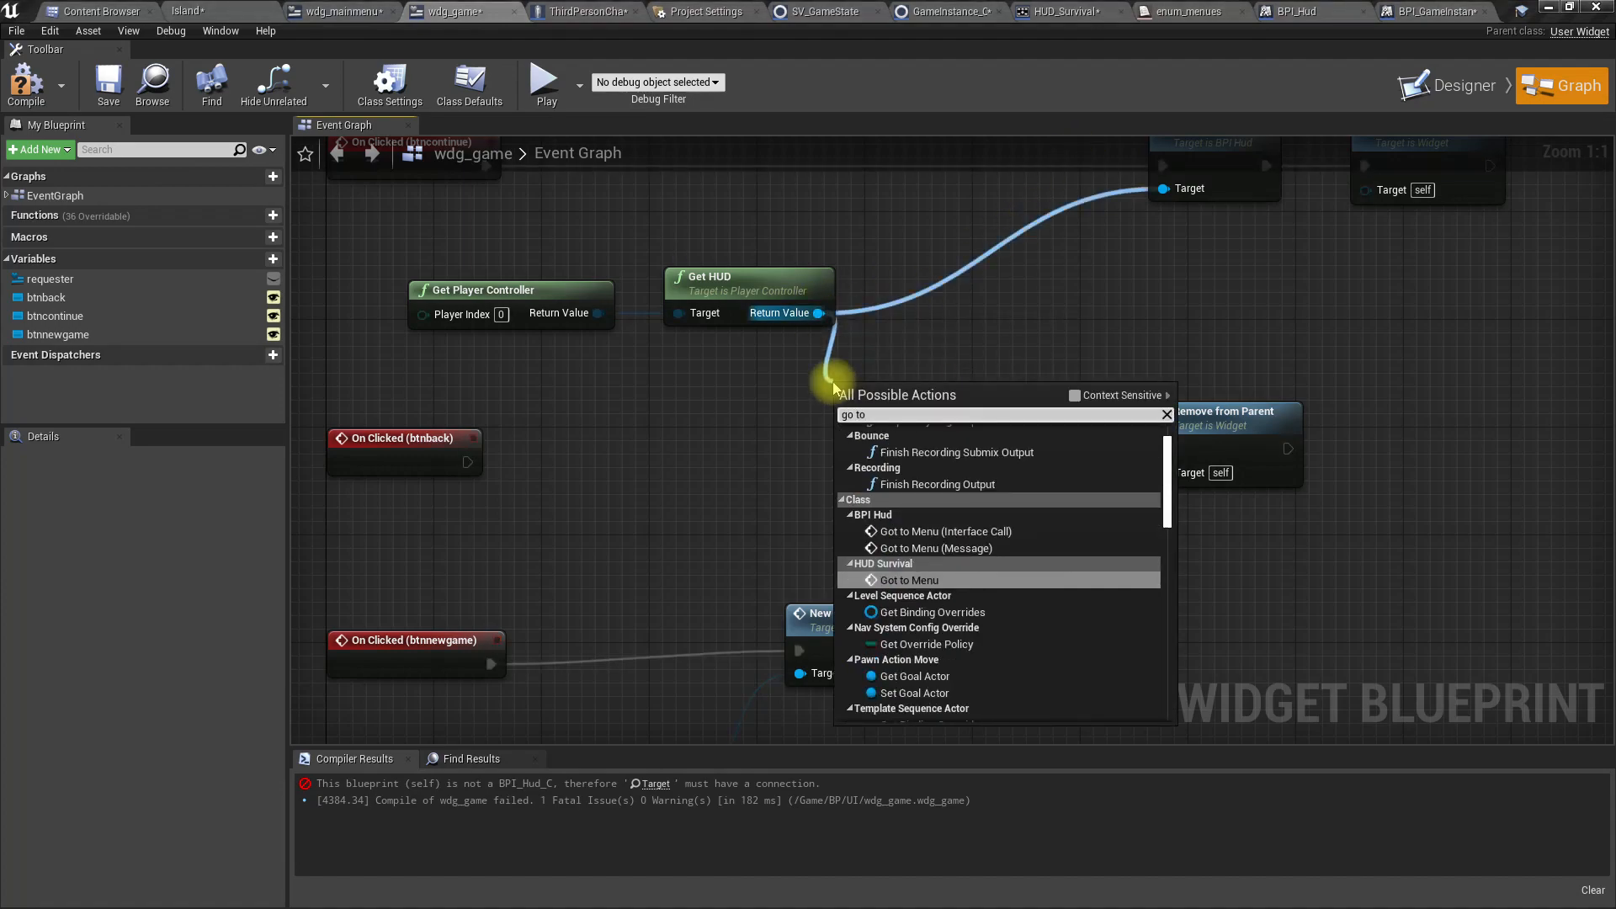
{"action": "left_click", "coordinate": [934, 548]}
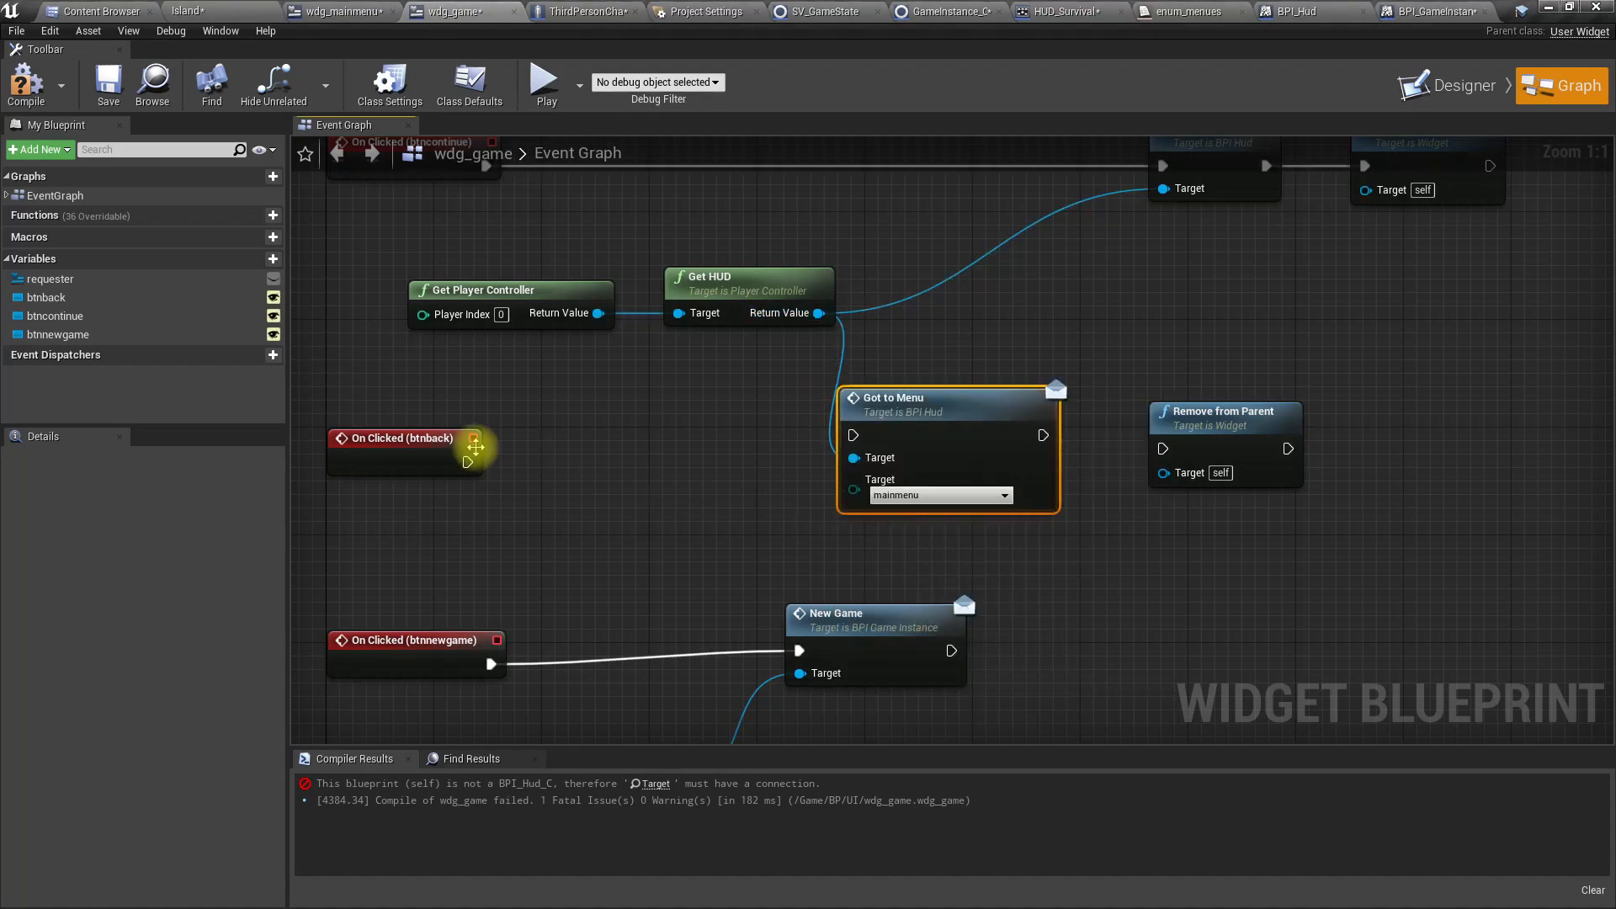
{"action": "left_click_drag", "start_coordinate": [467, 463], "coordinate": [853, 435]}
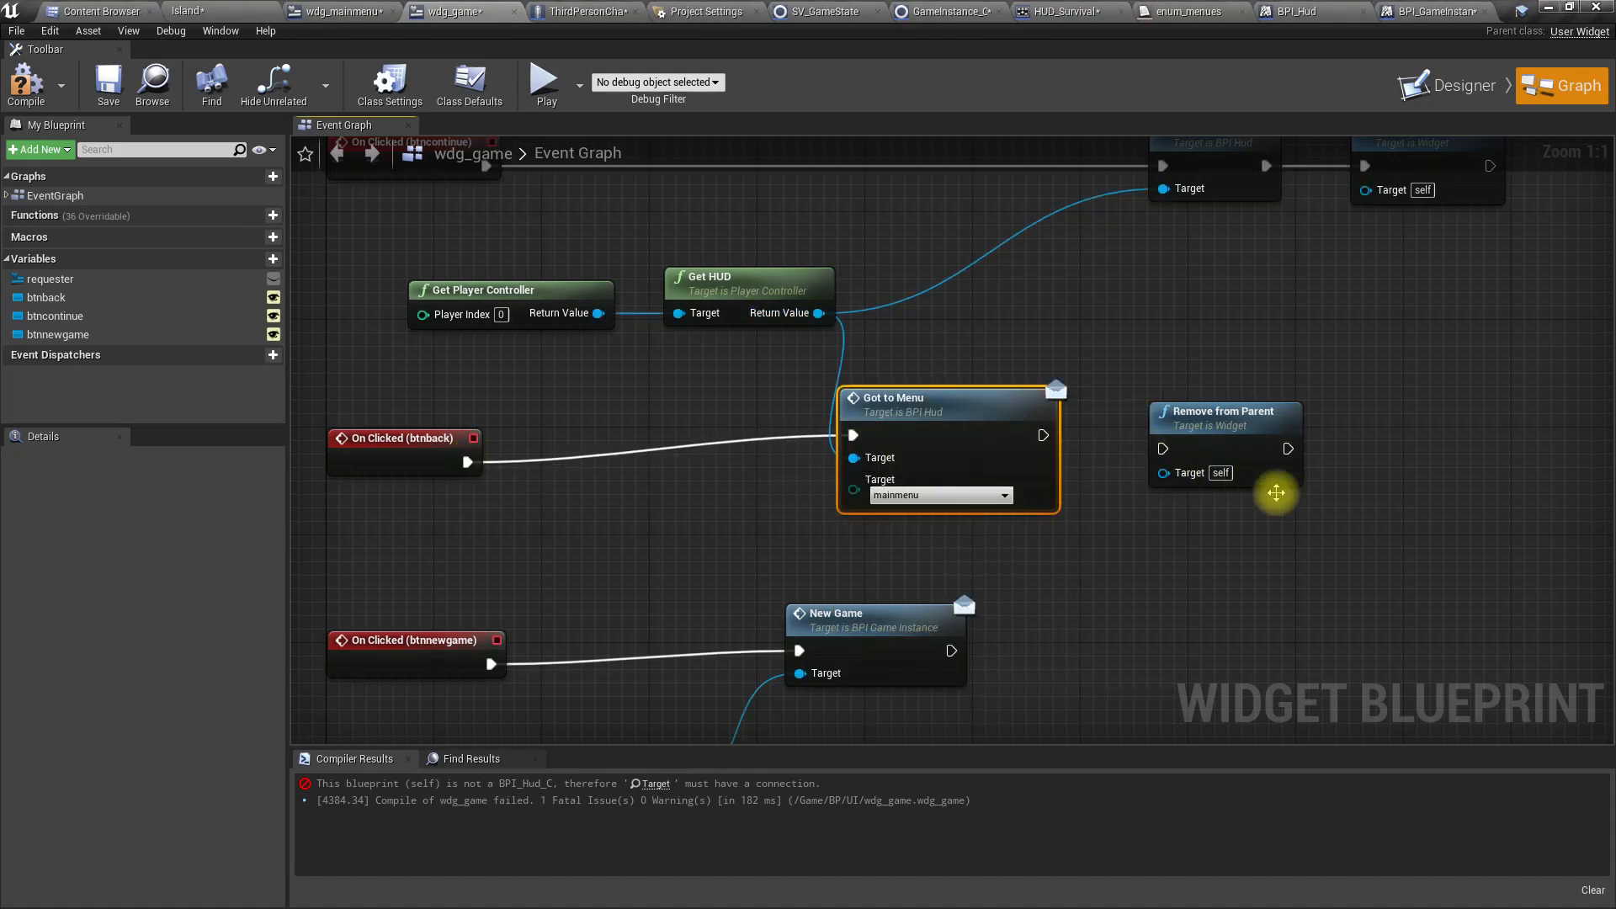
{"action": "left_click_drag", "start_coordinate": [1041, 434], "coordinate": [1163, 449]}
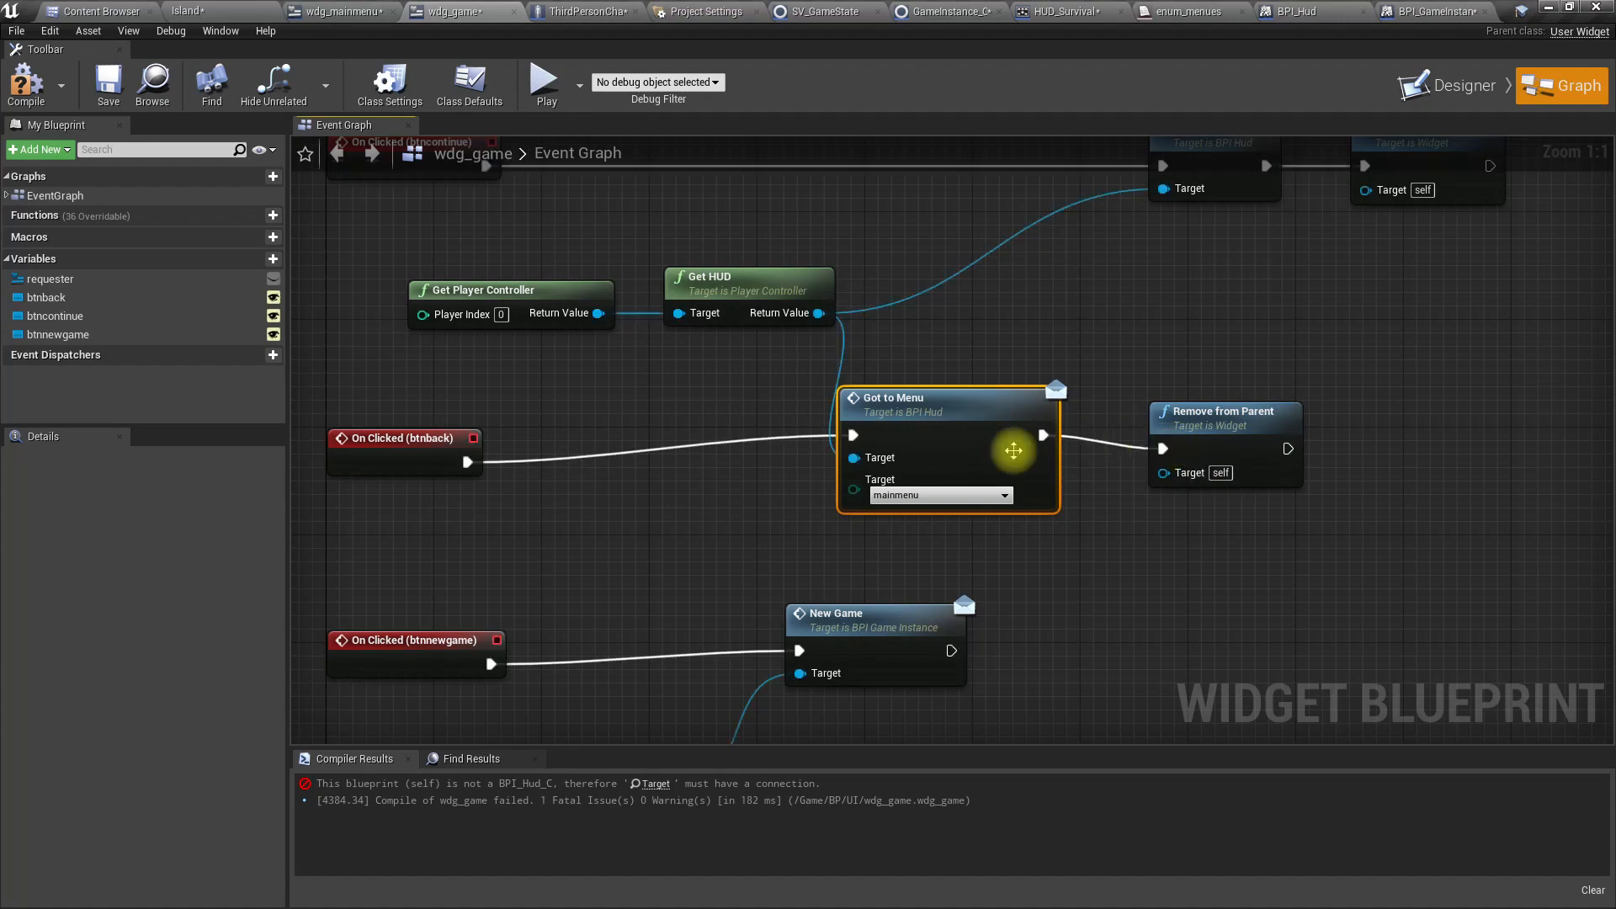
{"action": "left_click_drag", "start_coordinate": [968, 429], "coordinate": [981, 443]}
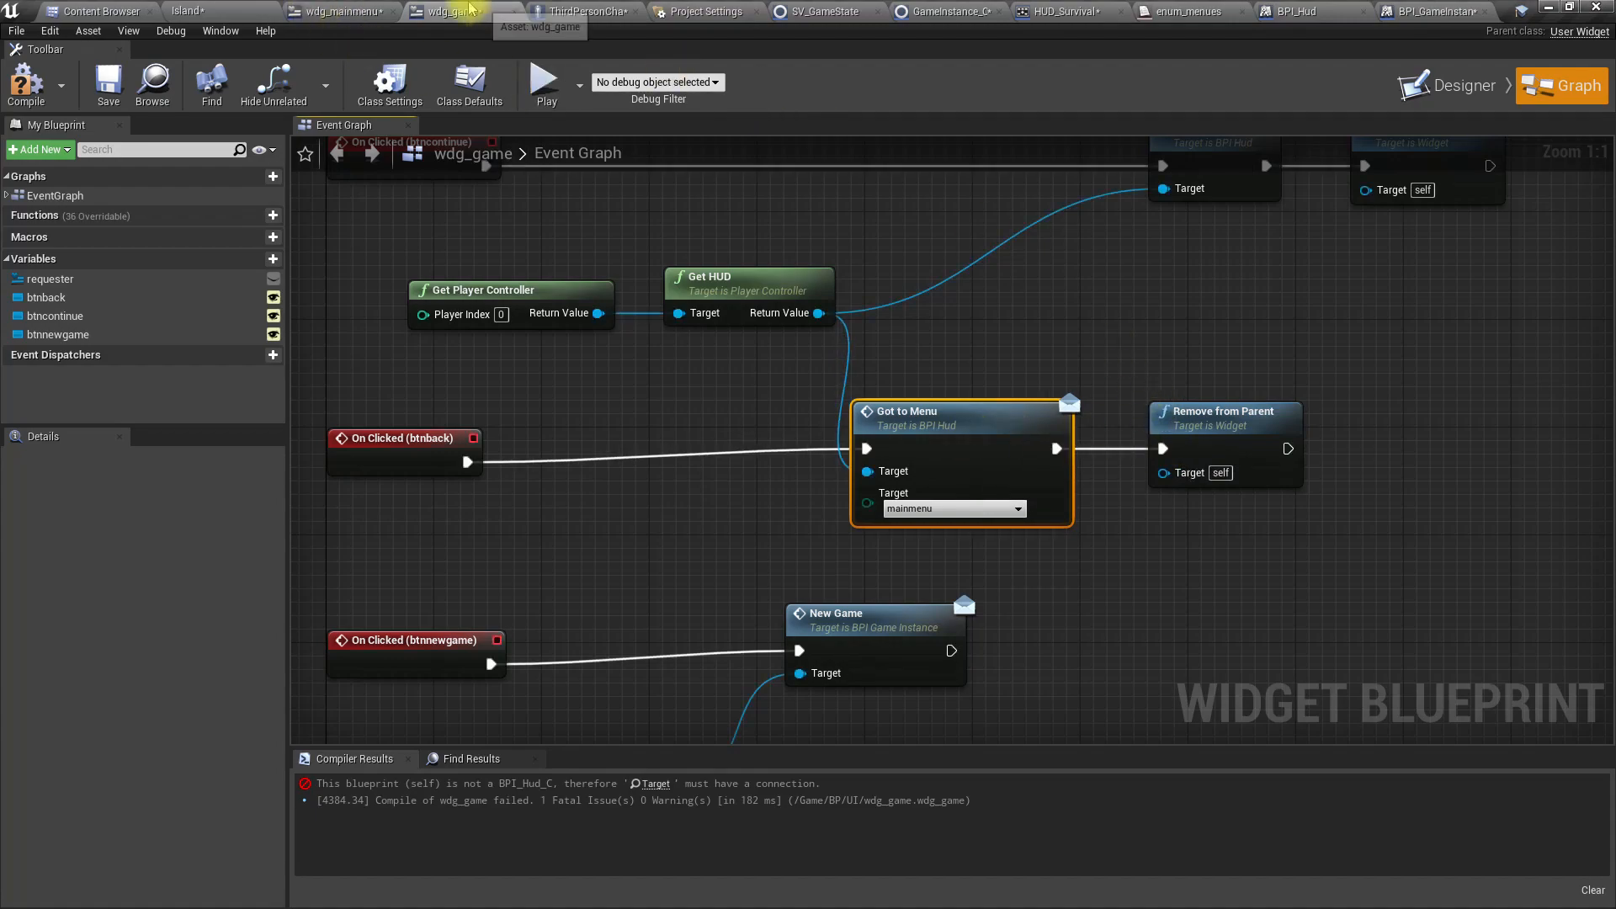
{"action": "left_click", "coordinate": [23, 91]}
Playtest the Island level in full screen and test the Back button by repeatedly switching between the main and Game menus
{"action": "left_click", "coordinate": [185, 11]}
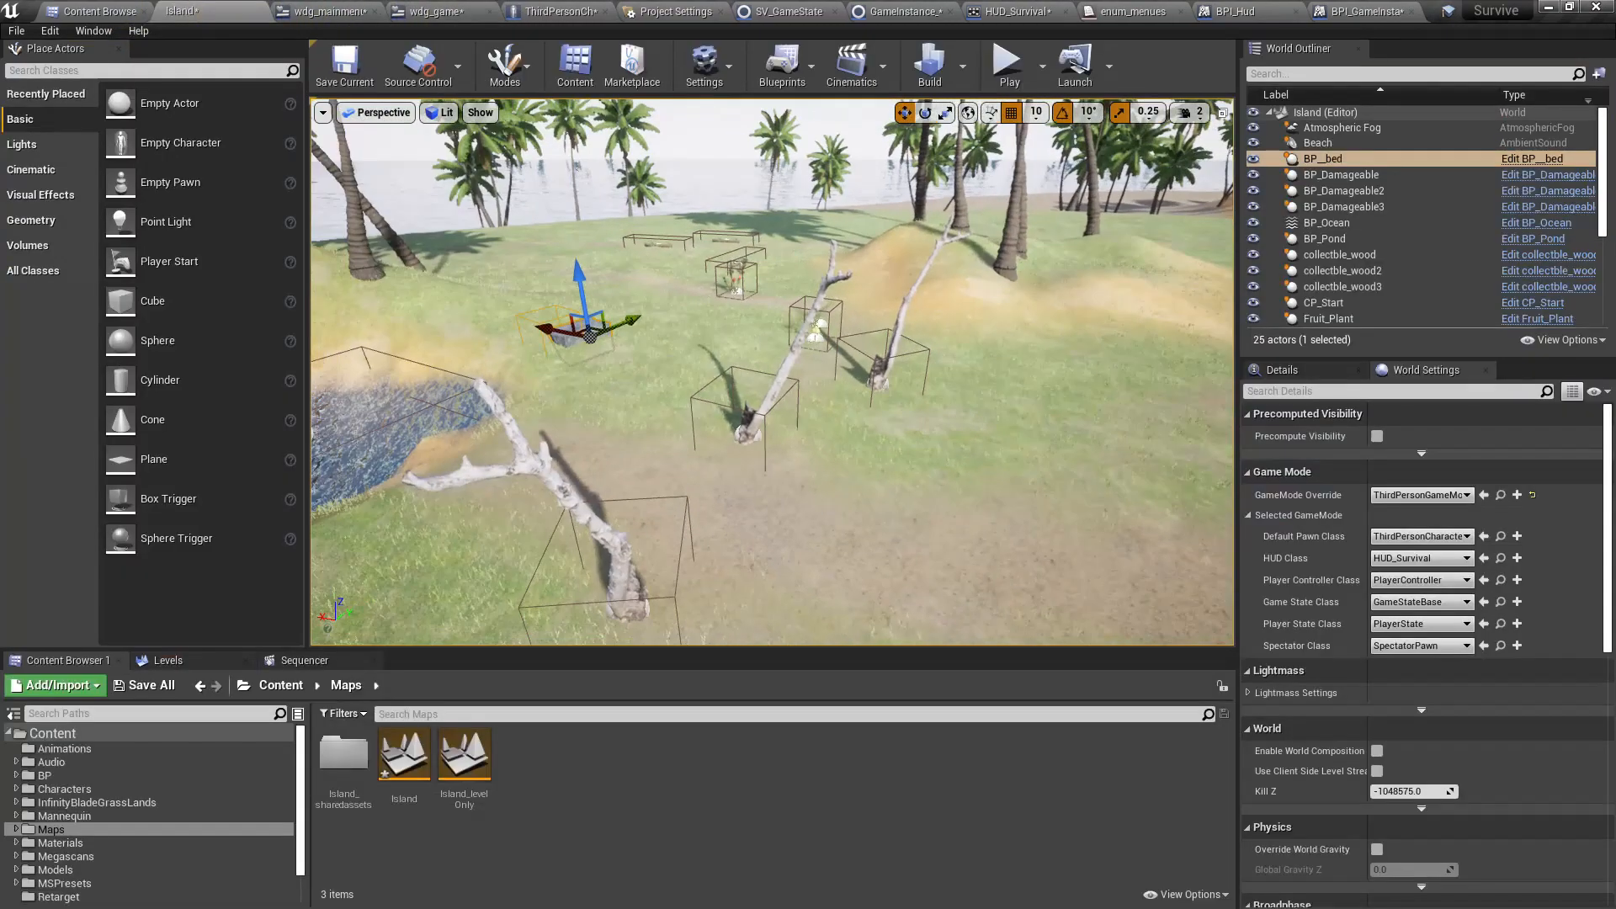
{"action": "key", "text": "F11"}
{"action": "key", "text": "alt+p"}
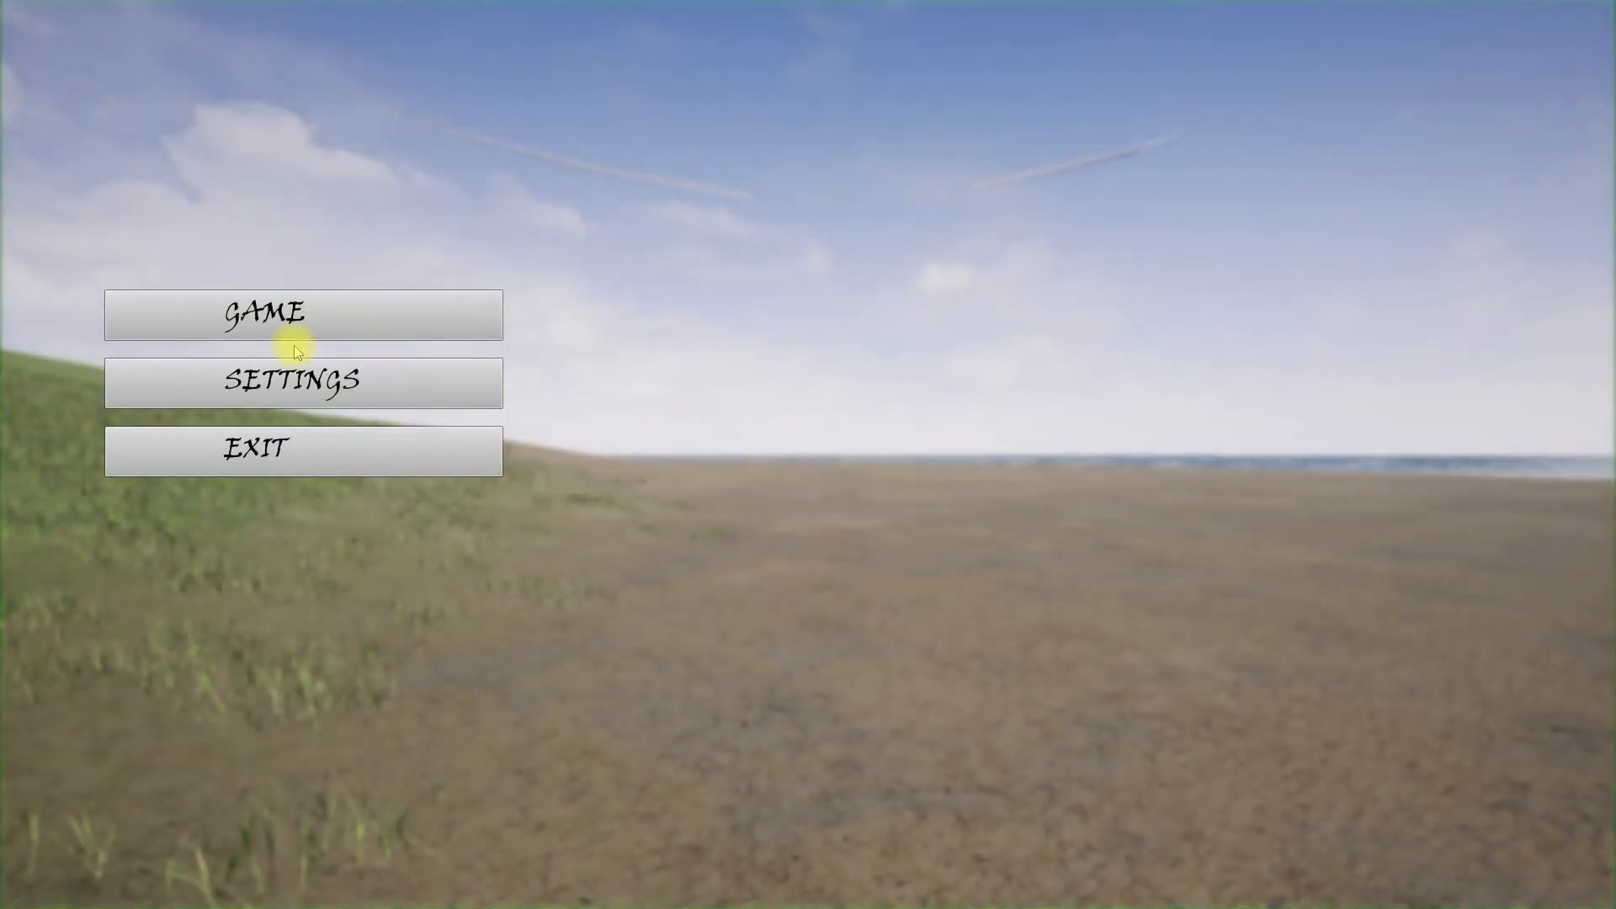
{"action": "left_click", "coordinate": [273, 328]}
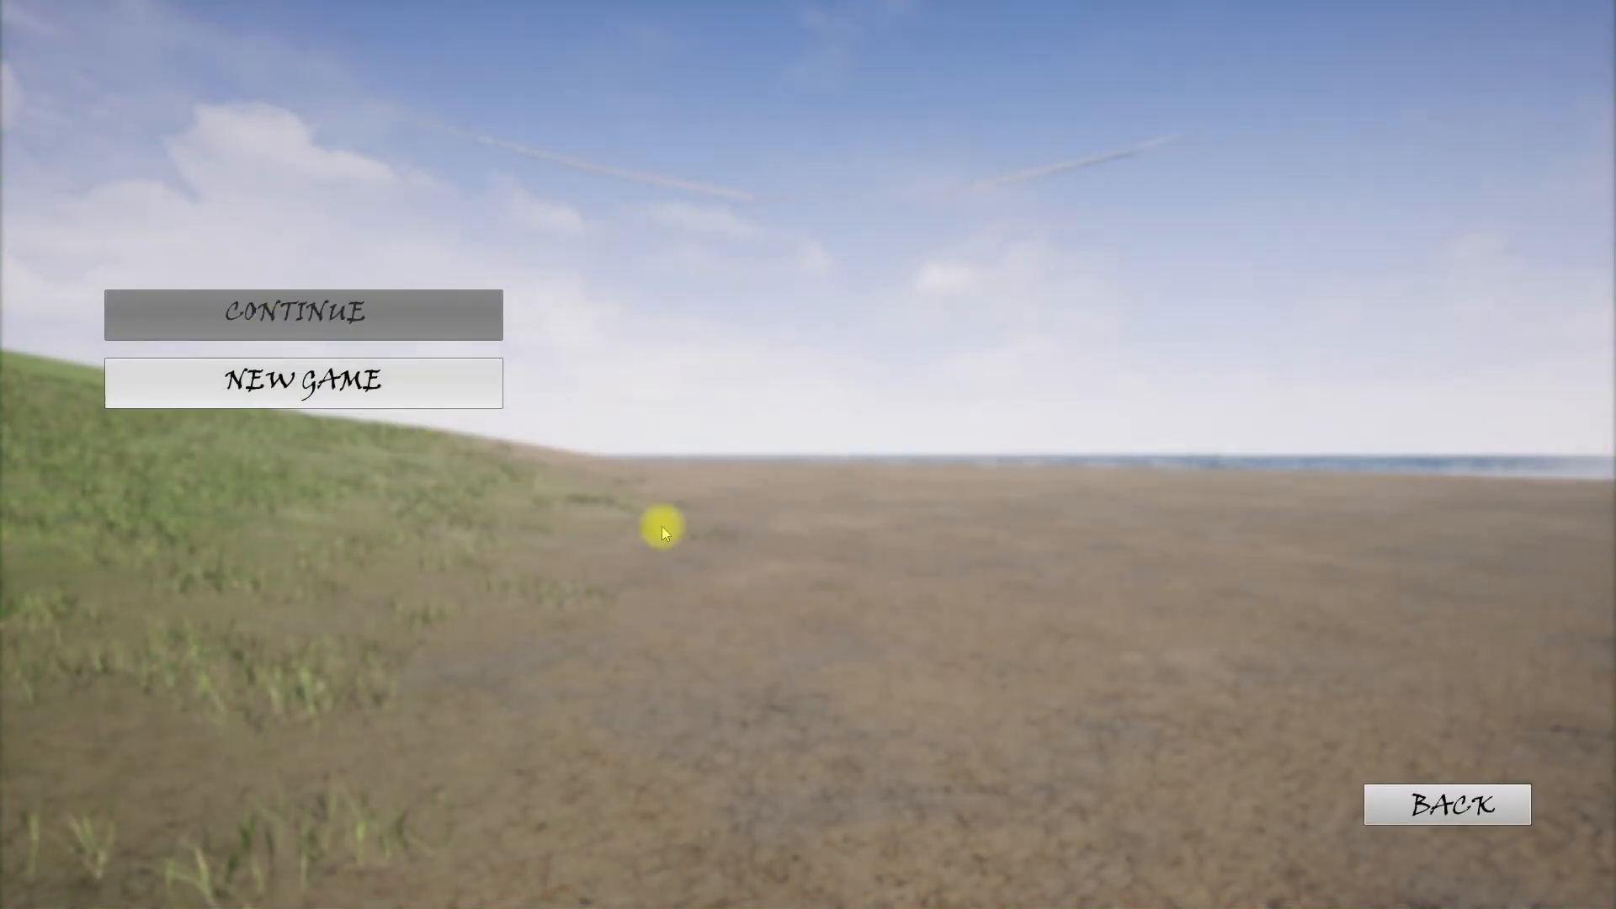
{"action": "left_click", "coordinate": [1495, 807]}
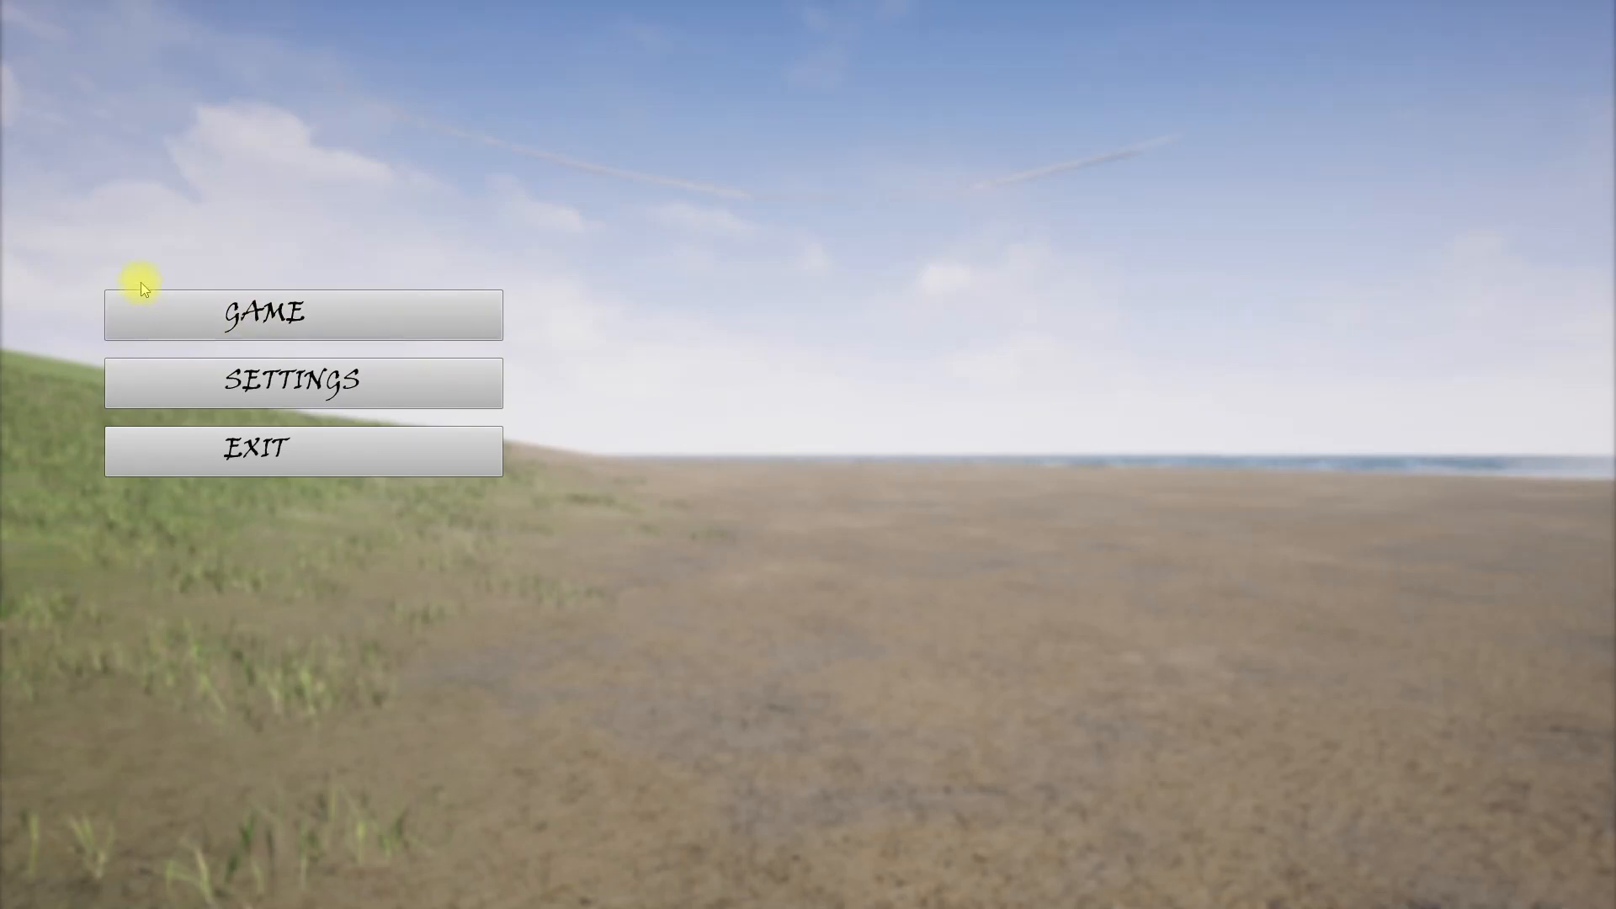
{"action": "left_click", "coordinate": [349, 308]}
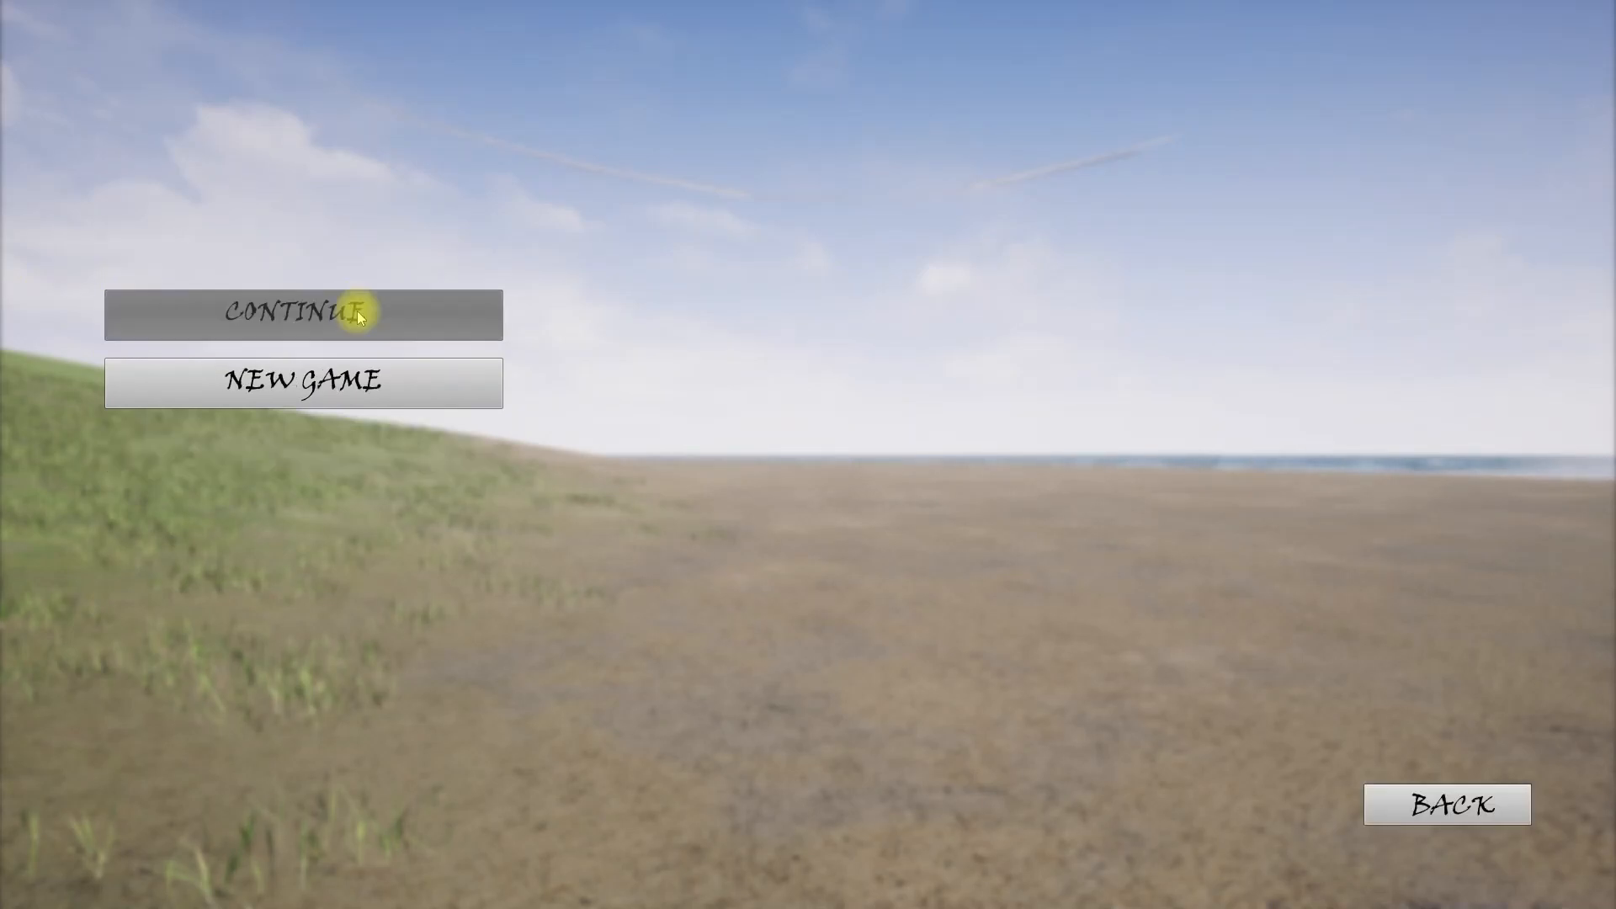
{"action": "left_click", "coordinate": [1511, 805]}
{"action": "left_click", "coordinate": [244, 324]}
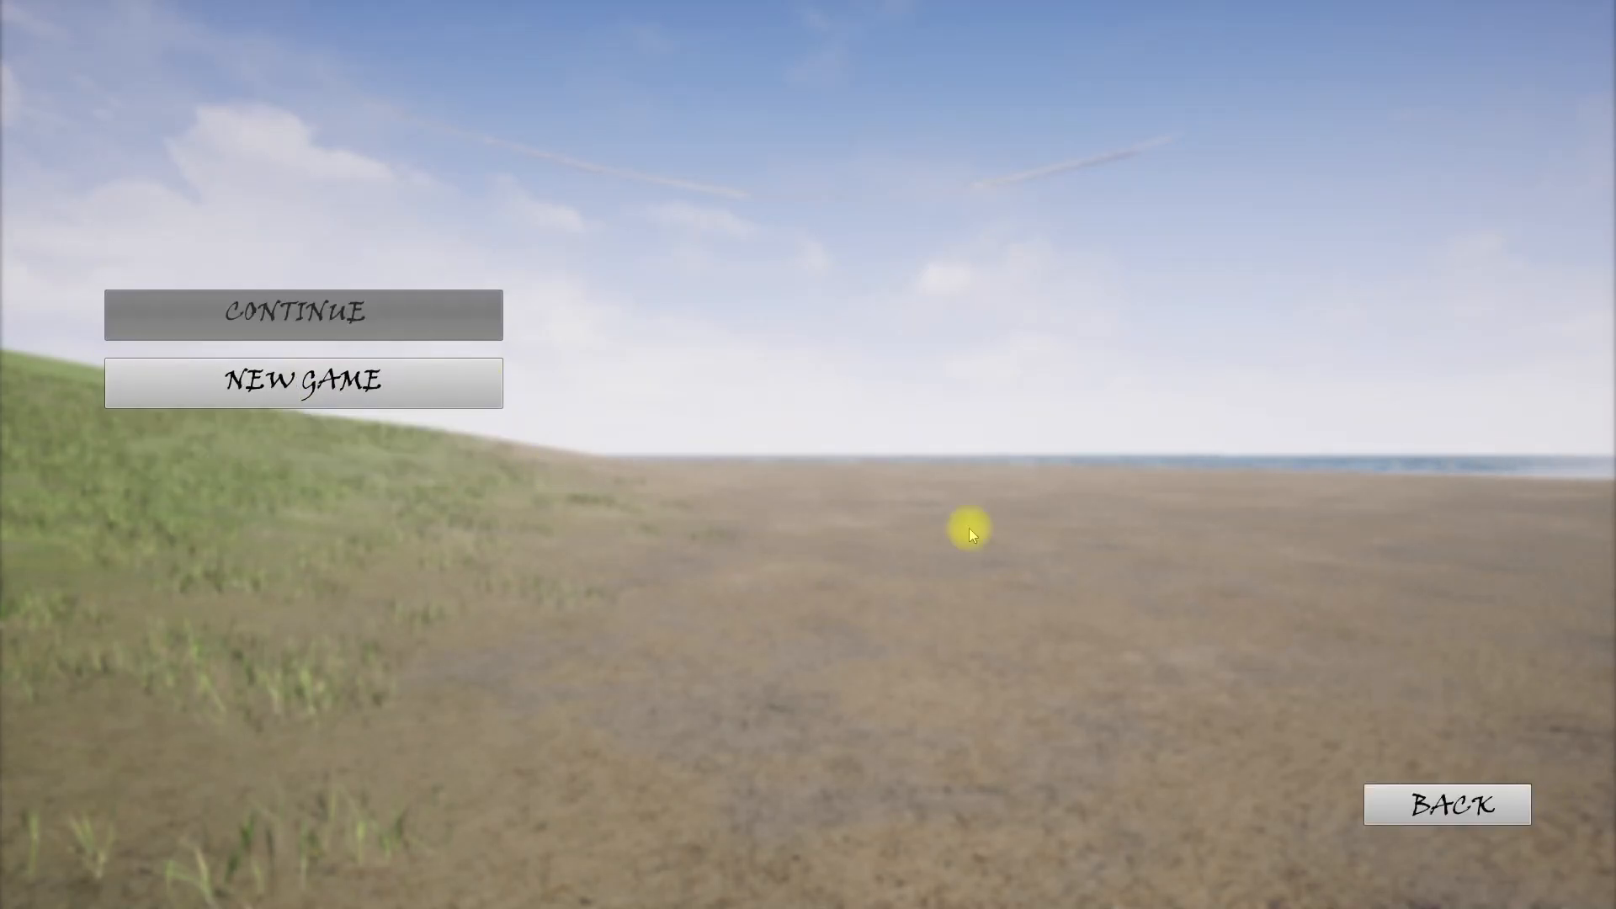
{"action": "left_click", "coordinate": [1515, 804]}
{"action": "left_click", "coordinate": [390, 314]}
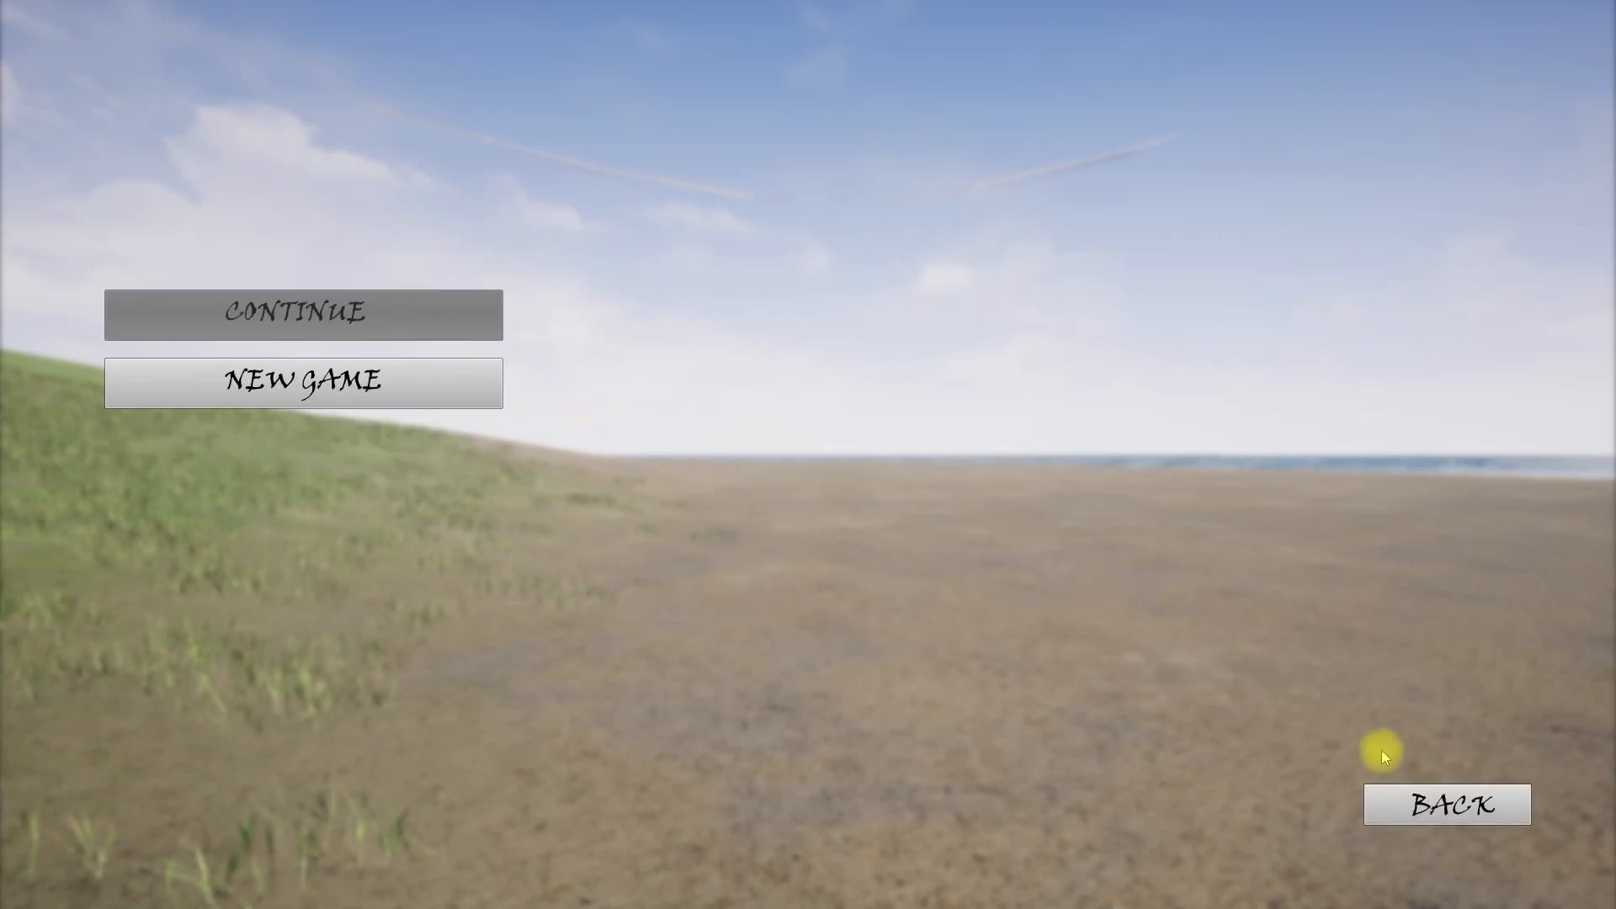
{"action": "left_click", "coordinate": [1523, 821]}
Open the Game menu in the playtest, start a new game, and make the character get up
{"action": "left_click", "coordinate": [273, 318]}
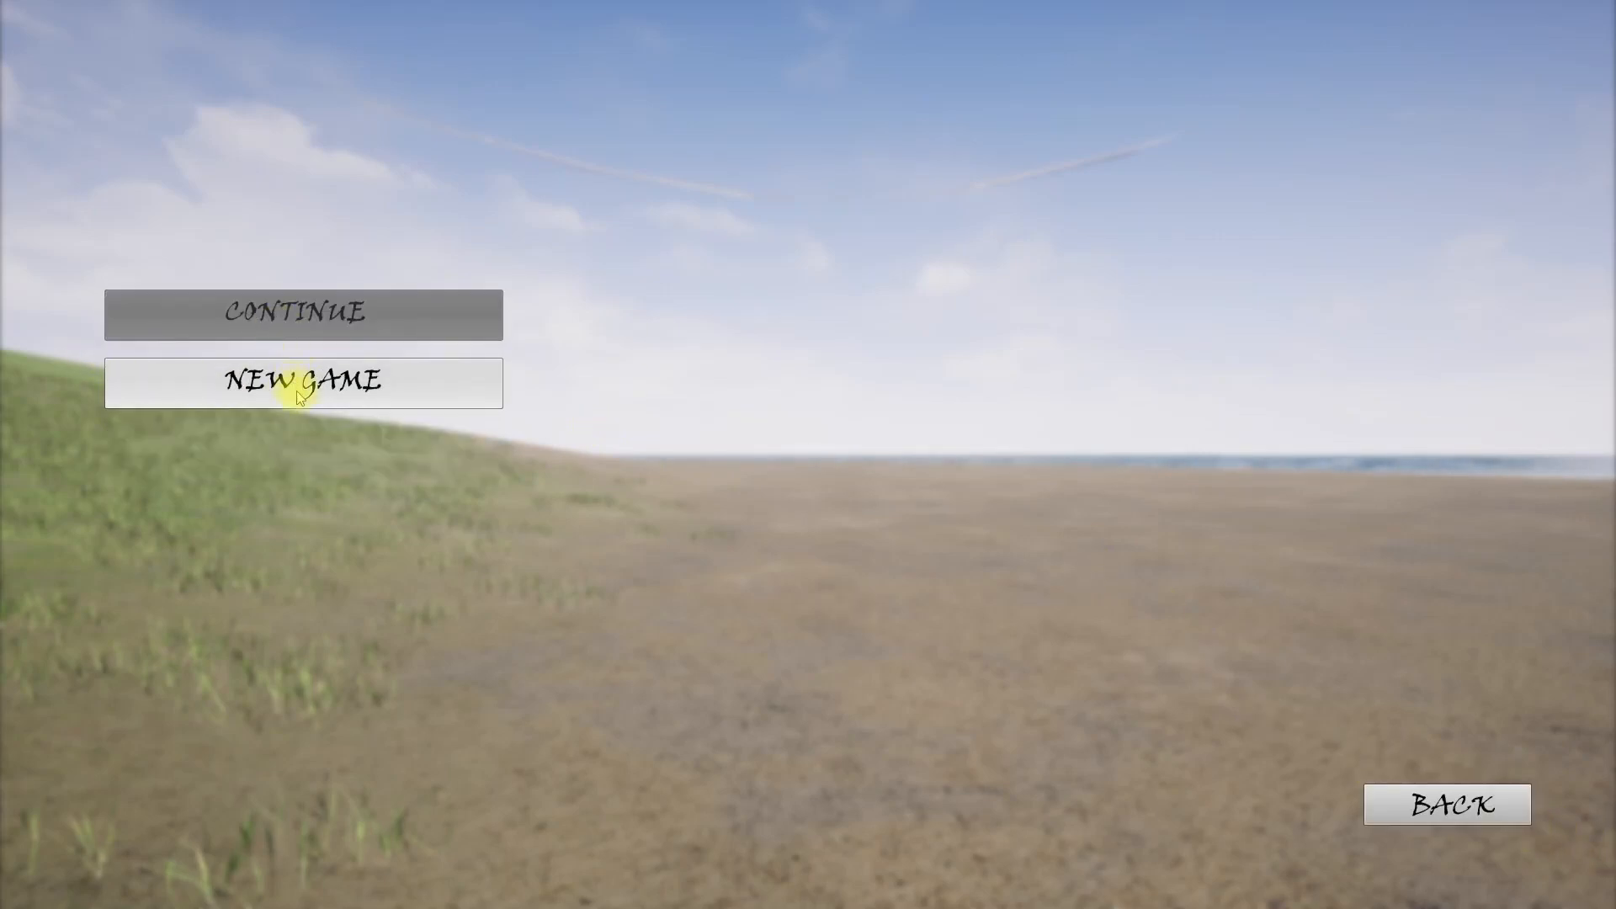
{"action": "left_click", "coordinate": [299, 386]}
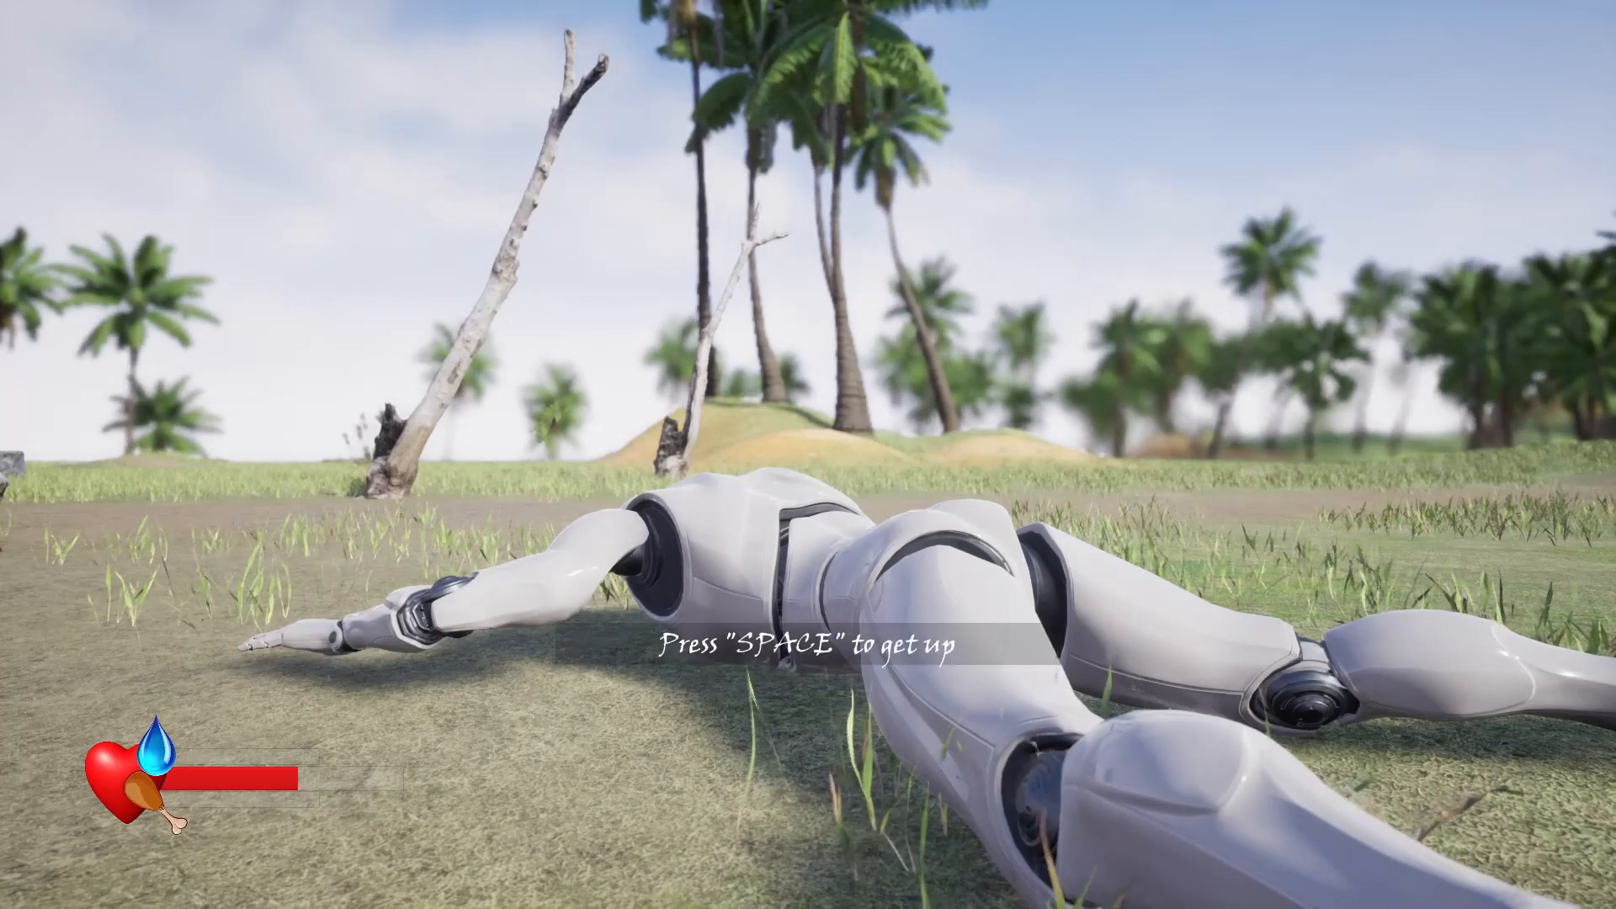
{"action": "key", "text": "space"}
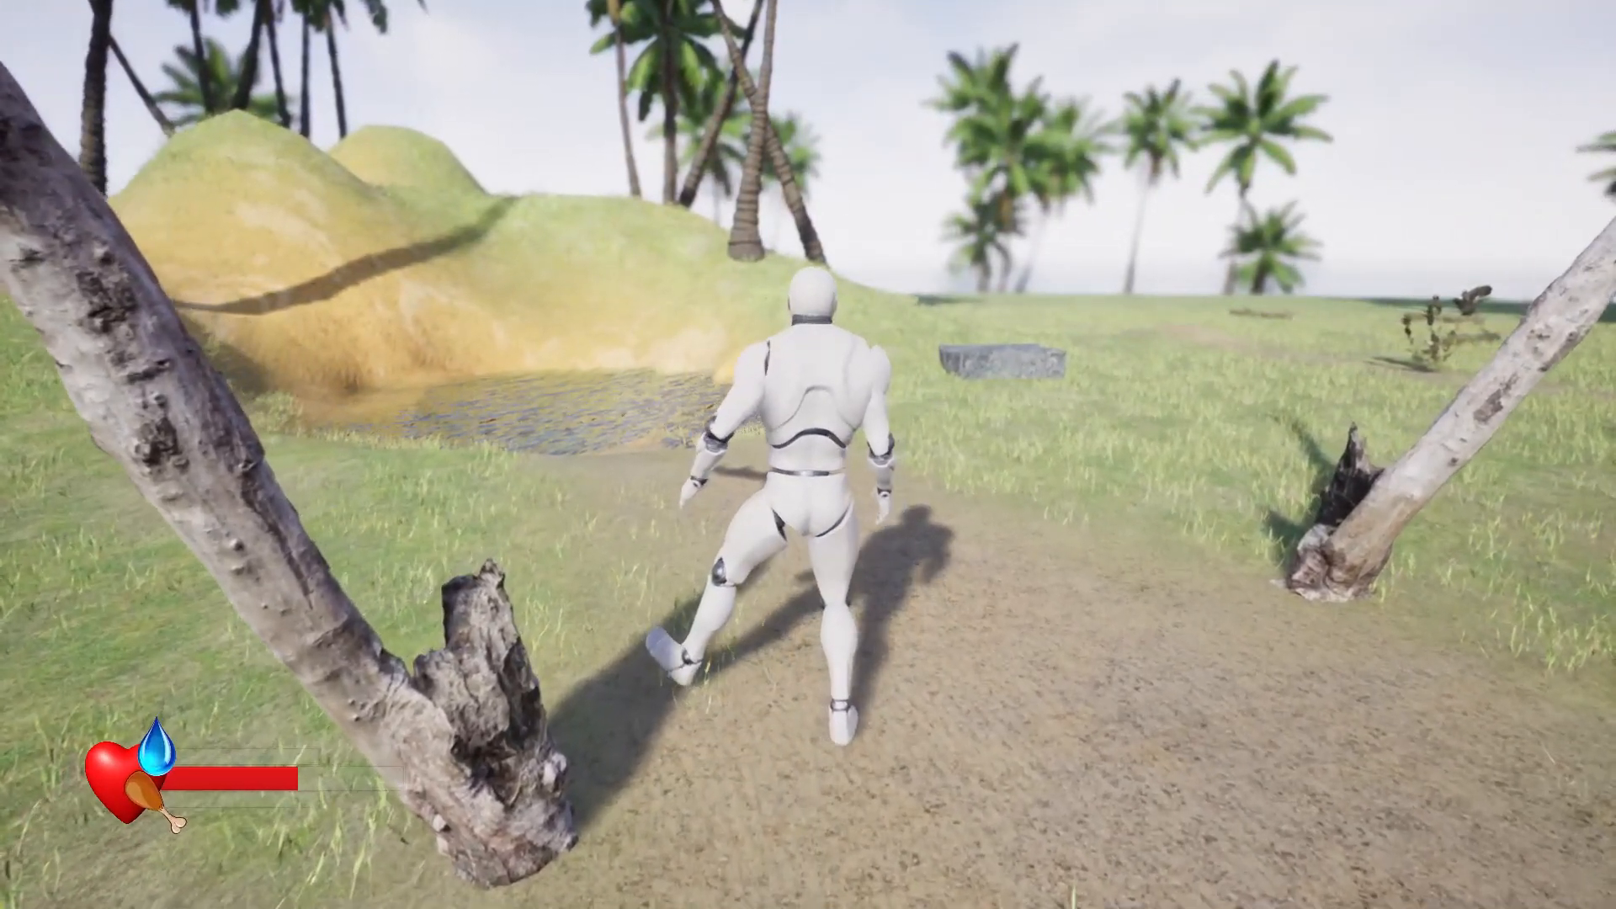
Walk the character to the pond and drink water, sleep on the stone bed to save progress, and end the playtest
{"action": "key", "text": "w"}
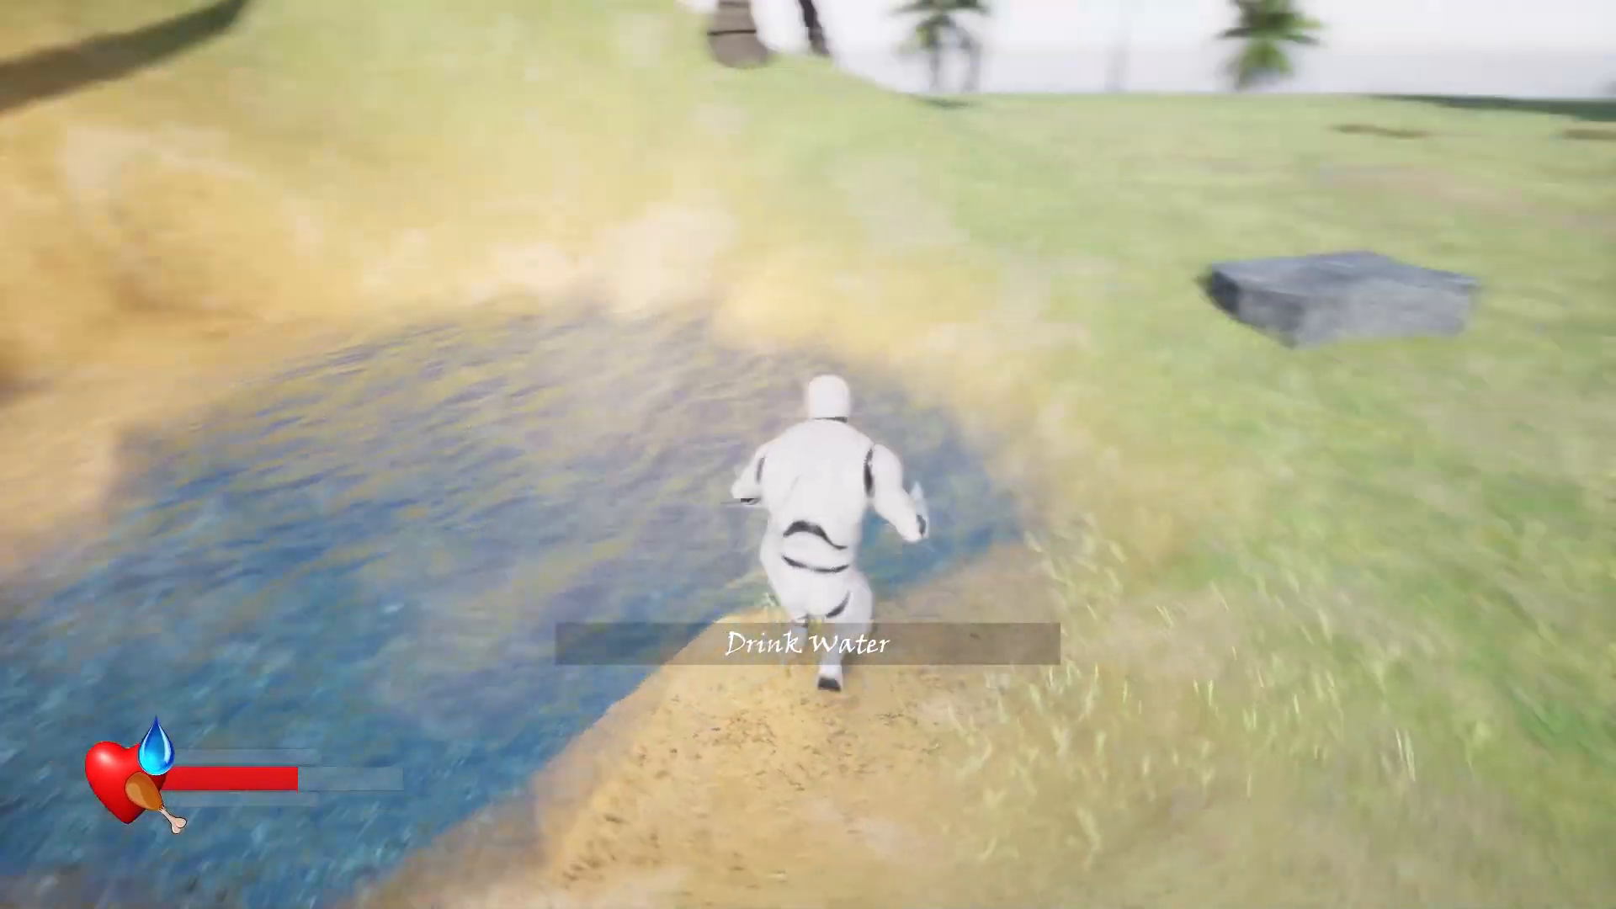
{"action": "key", "text": "e"}
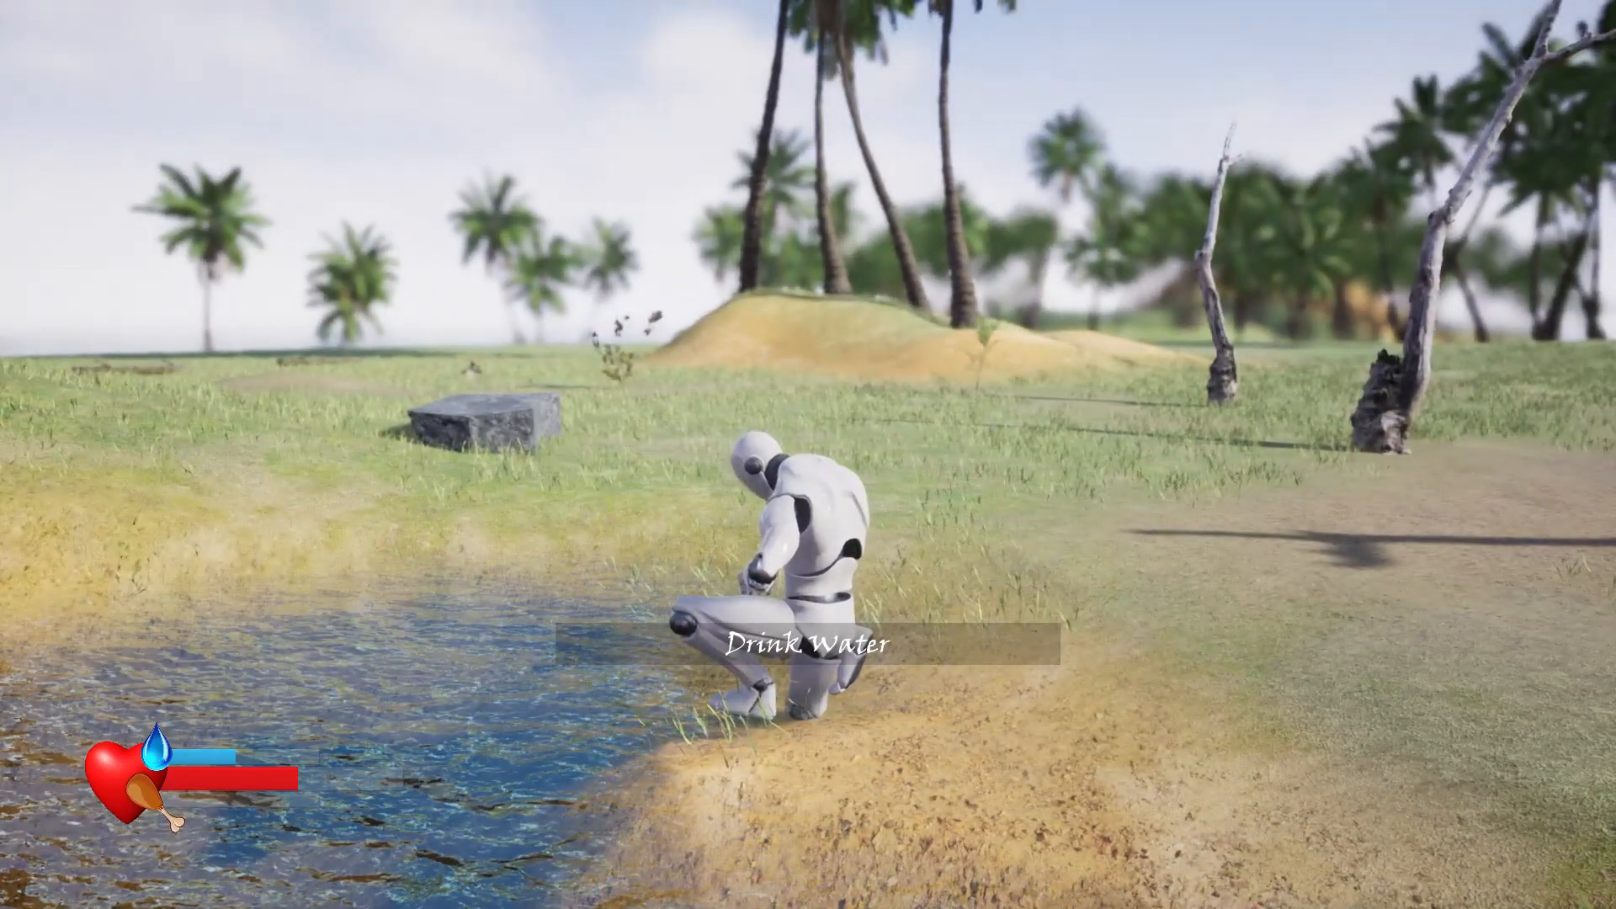
{"action": "key", "text": "w"}
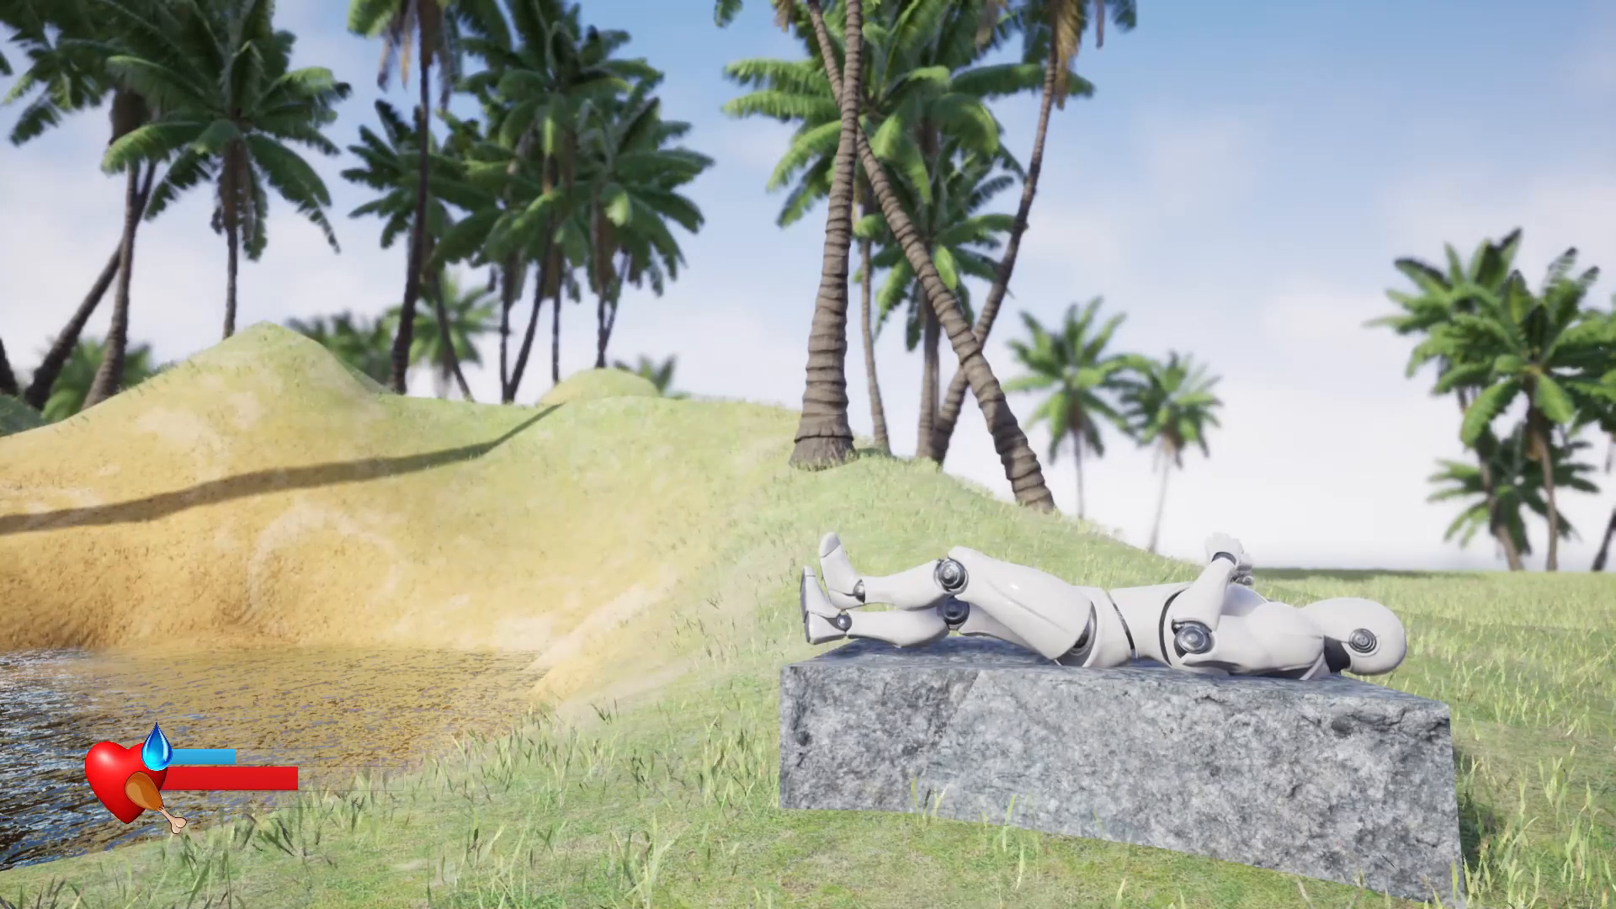
{"action": "key", "text": "Escape"}
{"action": "right_click_drag", "start_coordinate": [406, 504], "coordinate": [497, 606]}
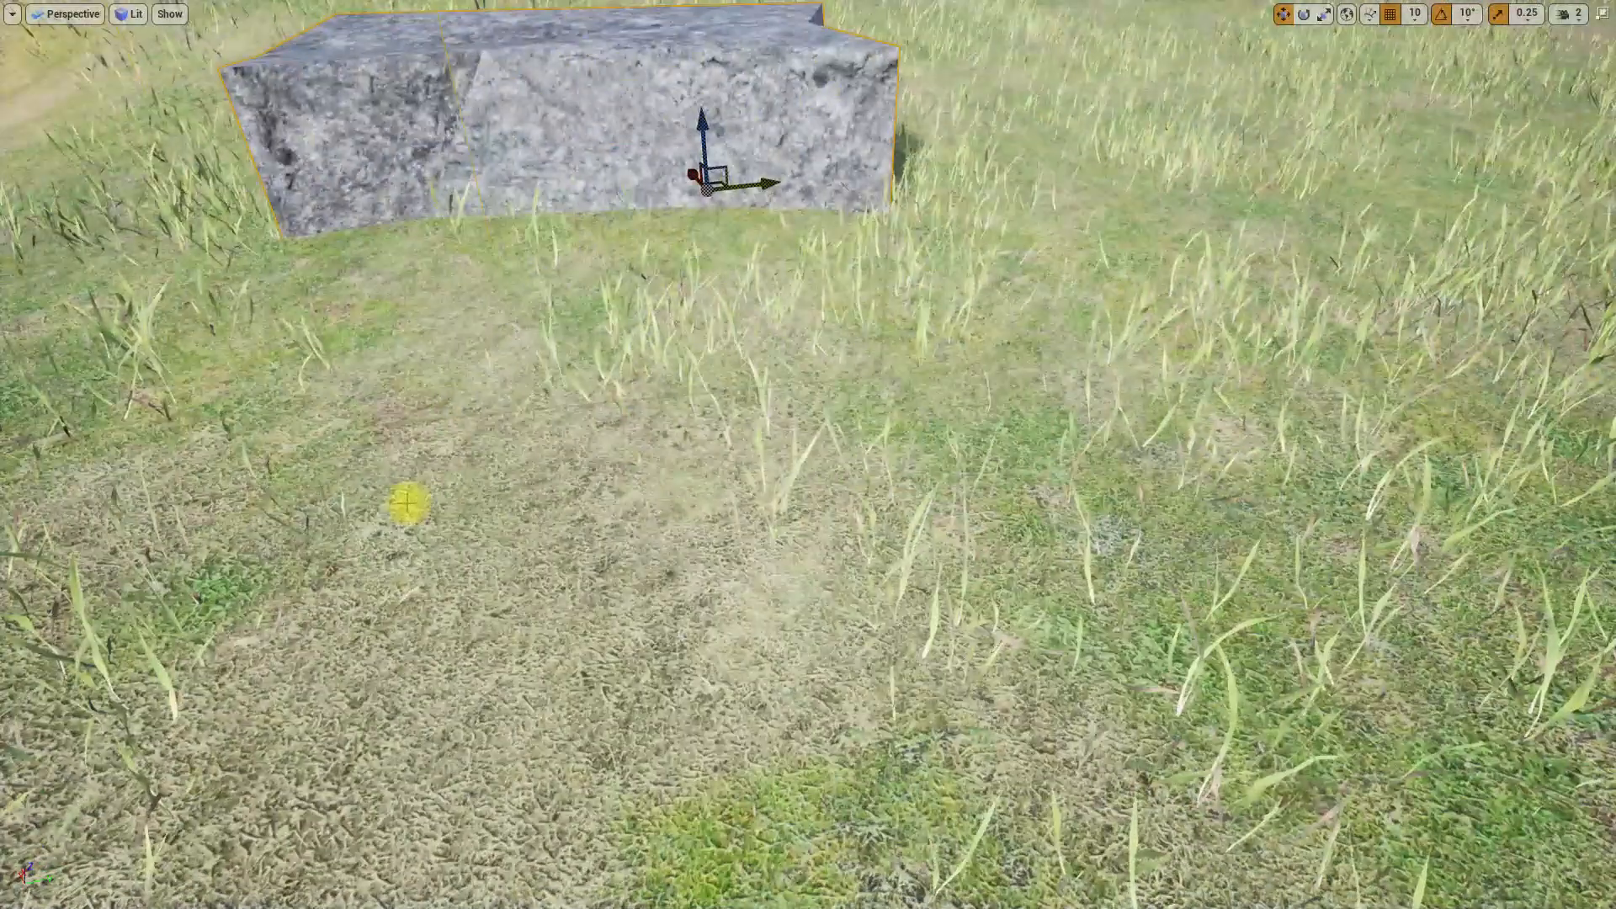
Leave full screen, playtest the Island level again, and test Continue from the Game menu by moving the loaded character before stopping
{"action": "key", "text": "F11"}
{"action": "key", "text": "alt+p"}
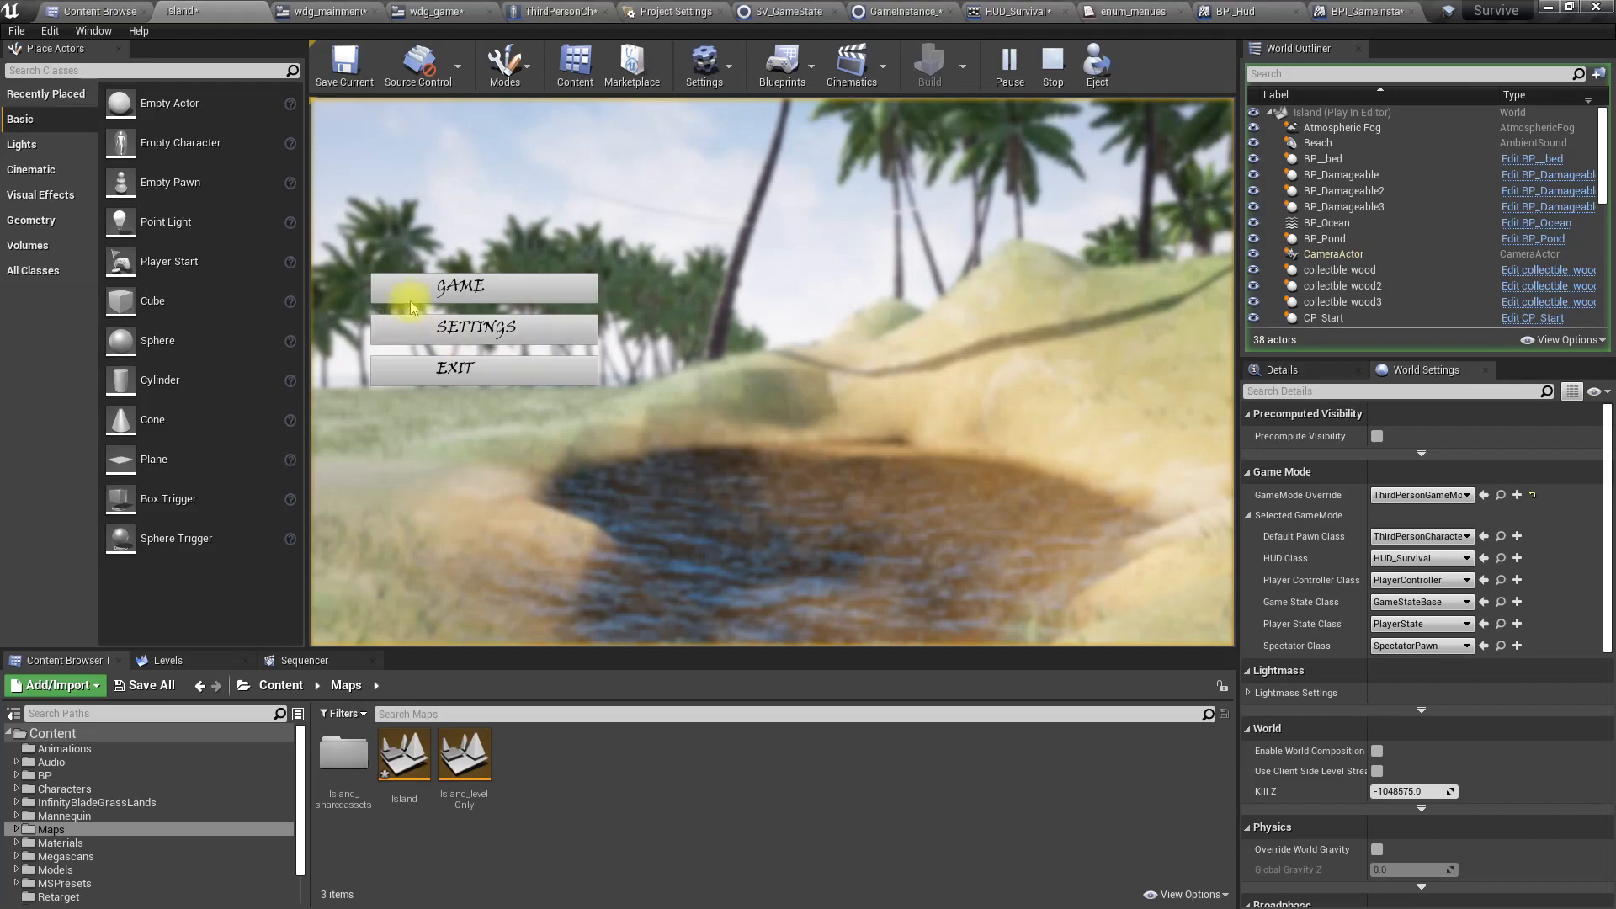
{"action": "left_click", "coordinate": [500, 296]}
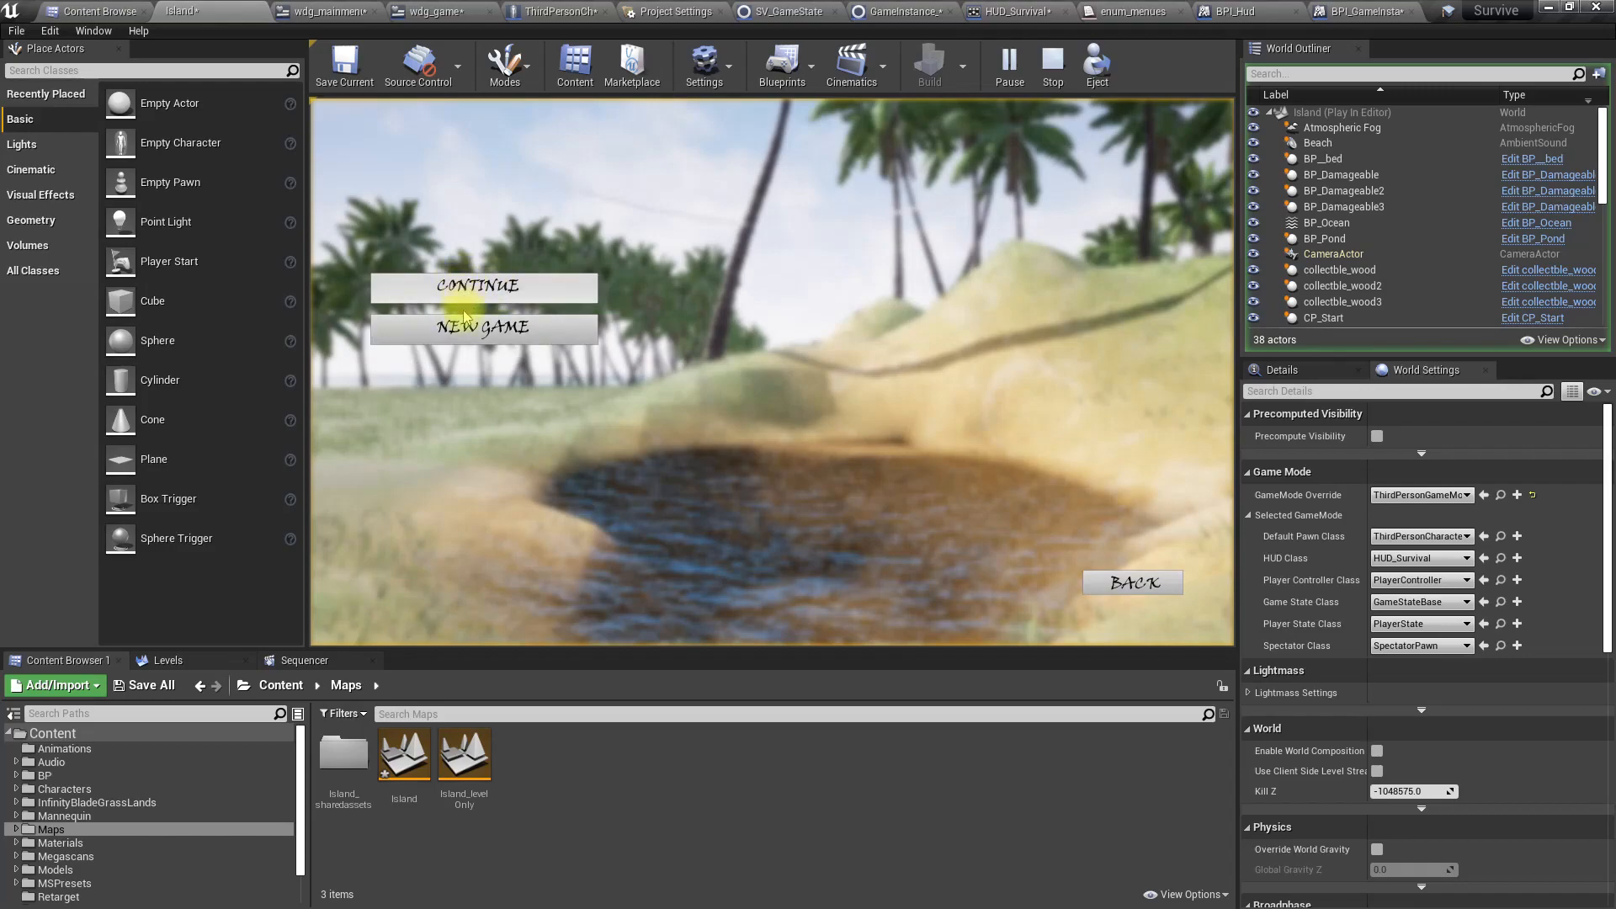
{"action": "left_click", "coordinate": [544, 287]}
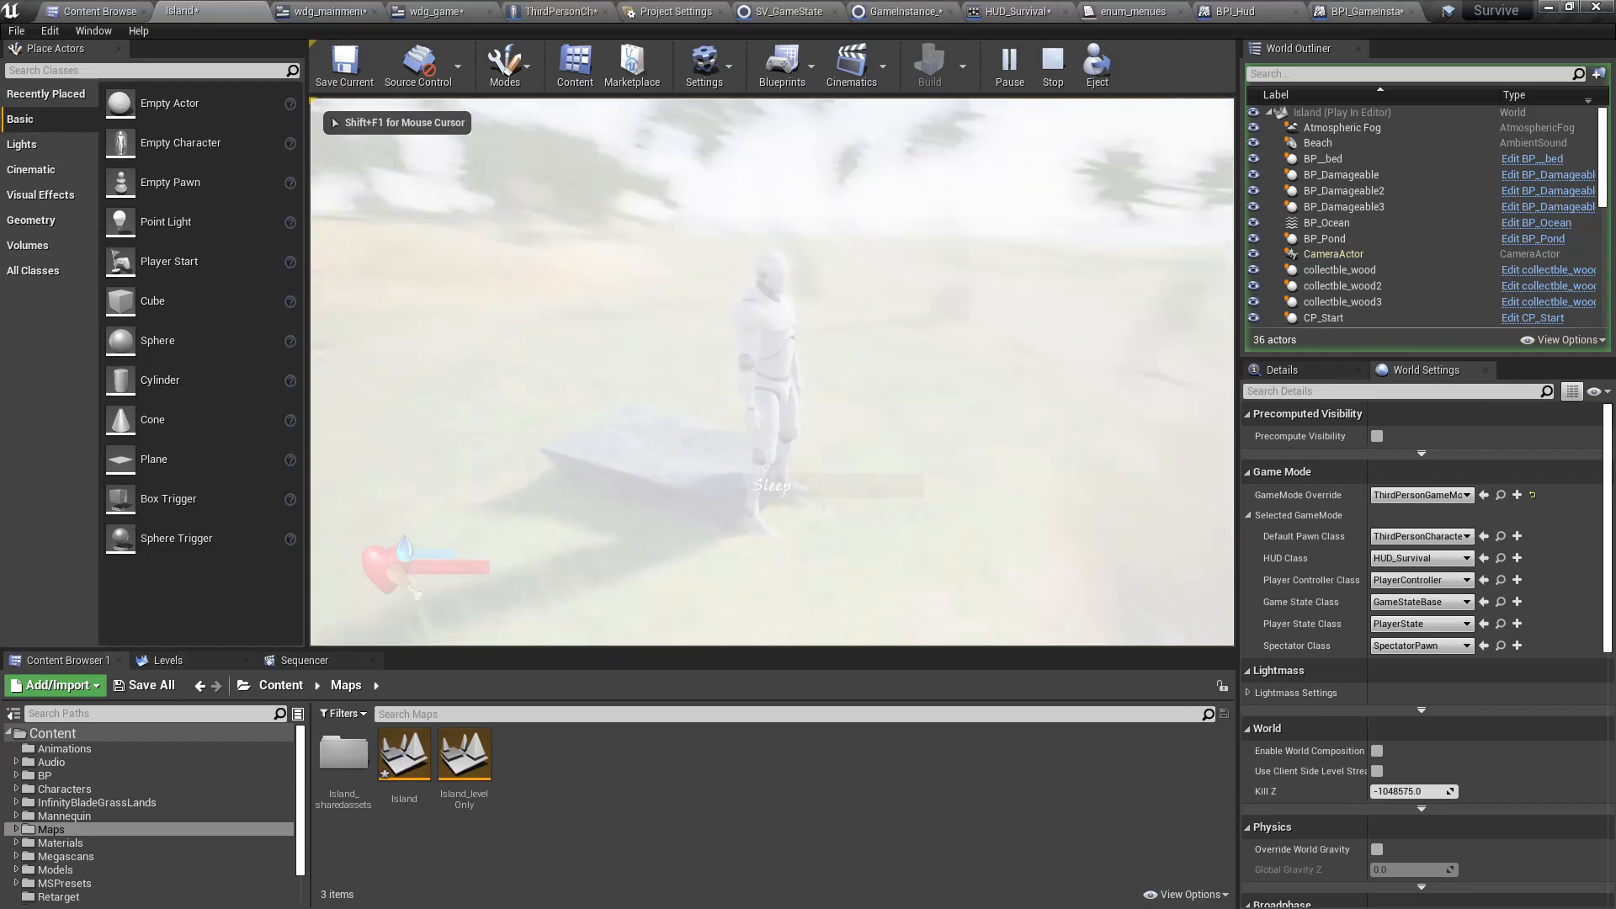
{"action": "key", "text": "w"}
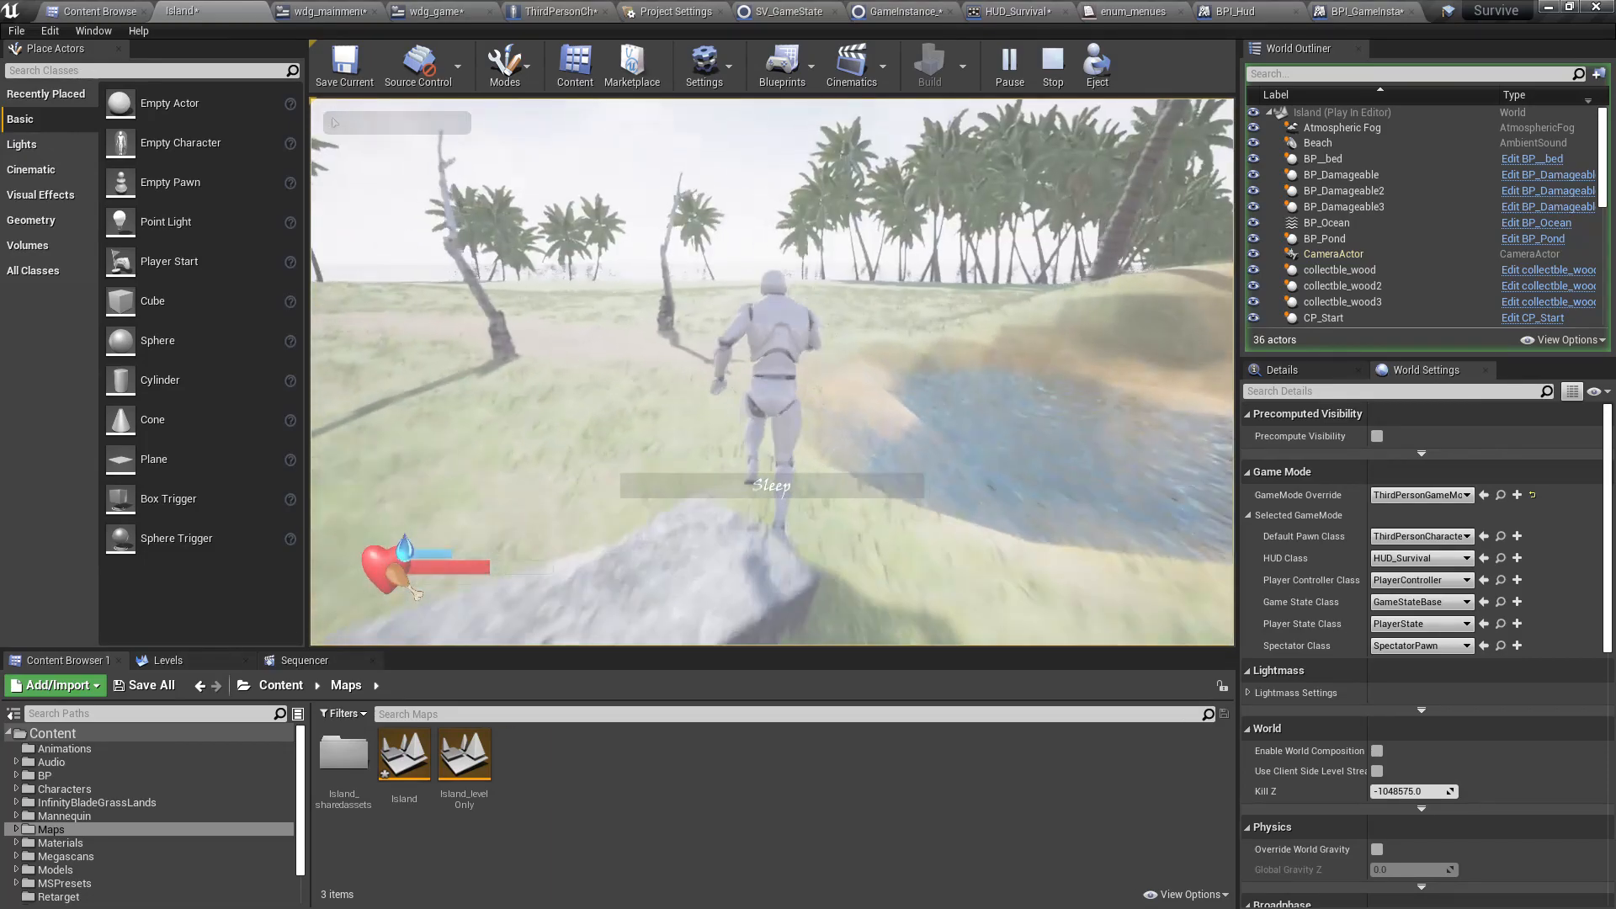
{"action": "key", "text": "Escape"}
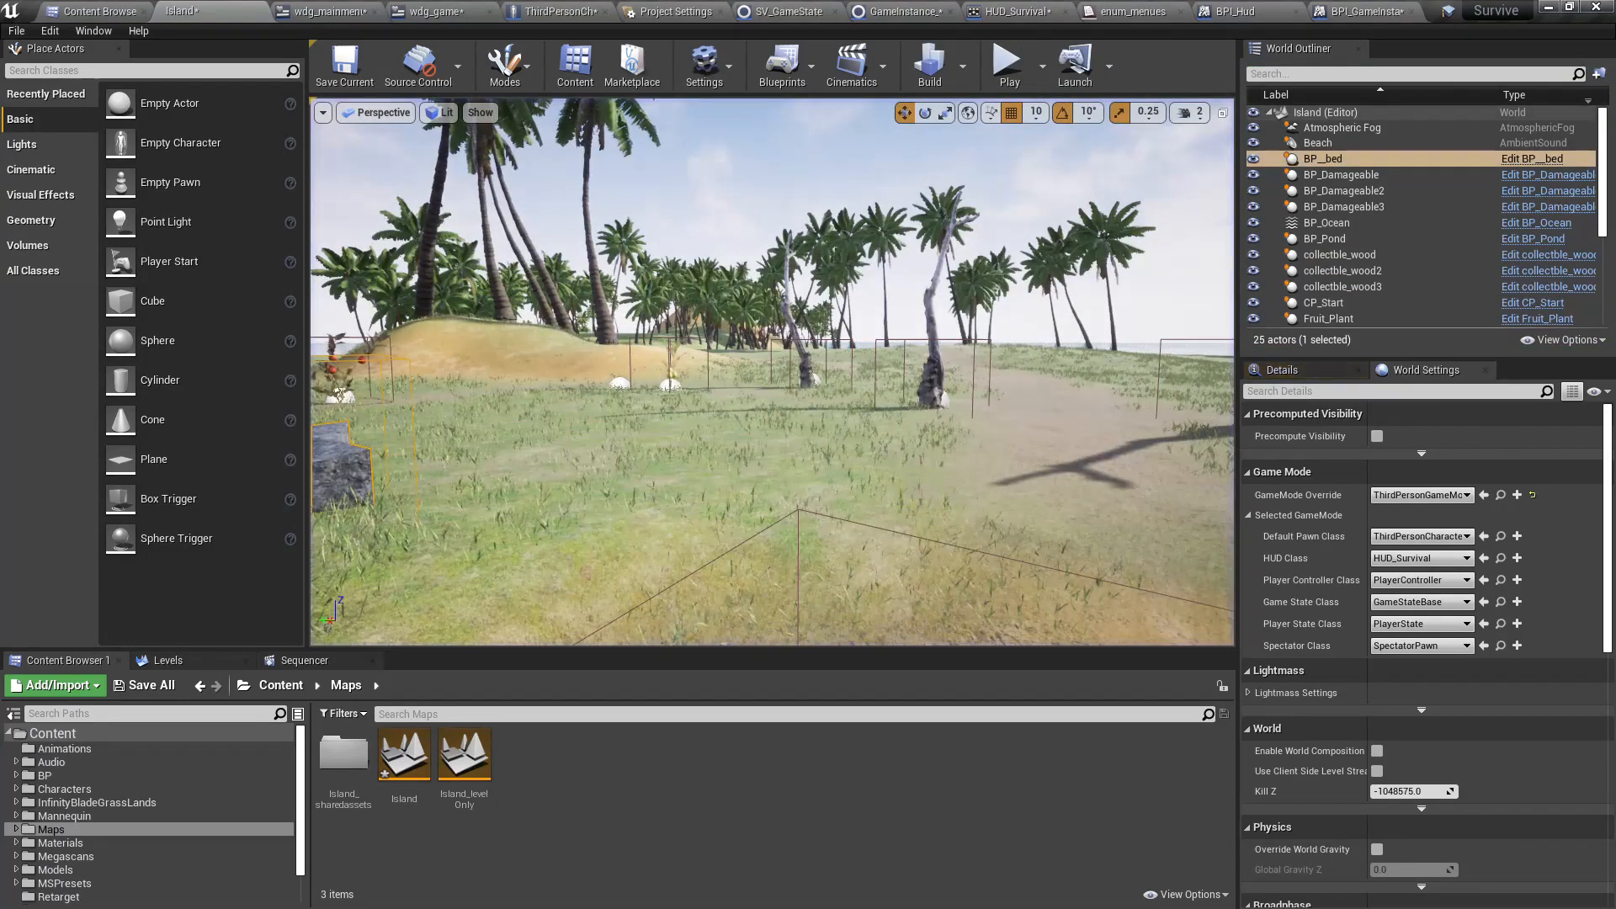
{"action": "key", "text": "d"}
{"action": "right_click_drag", "start_coordinate": [922, 484], "coordinate": [813, 495]}
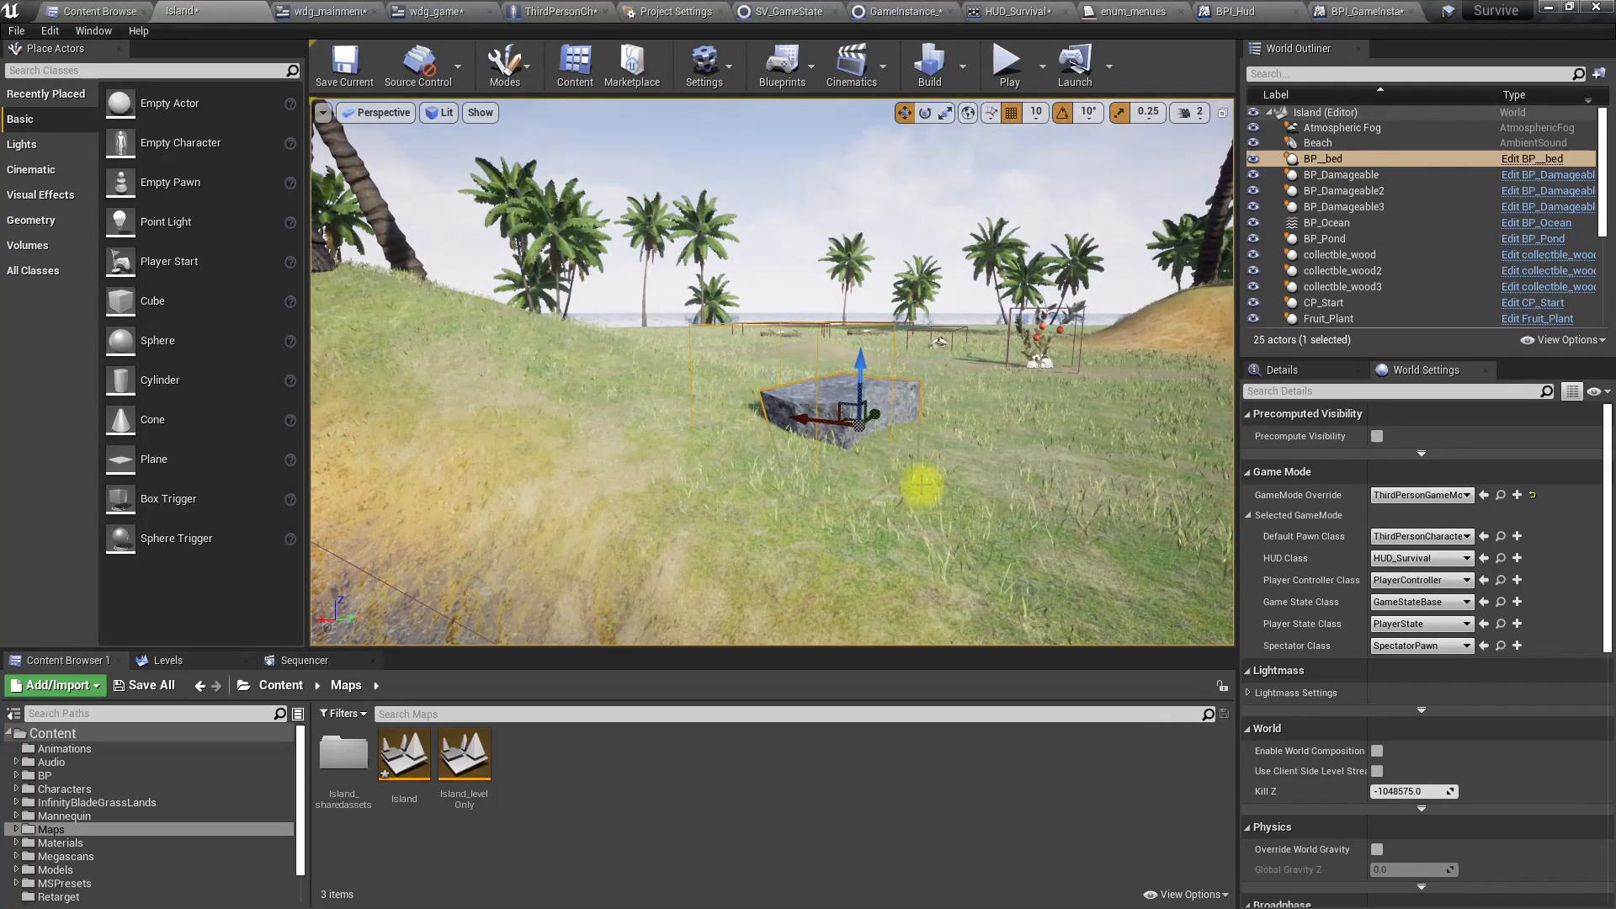
Switch to the CodeLikeMe Patreon page in the browser and look through the posts with tutorial project files
{"action": "key", "text": "alt+Tab"}
{"action": "scroll", "coordinate": [922, 494], "scroll_direction": "down", "scroll_amount": 15}
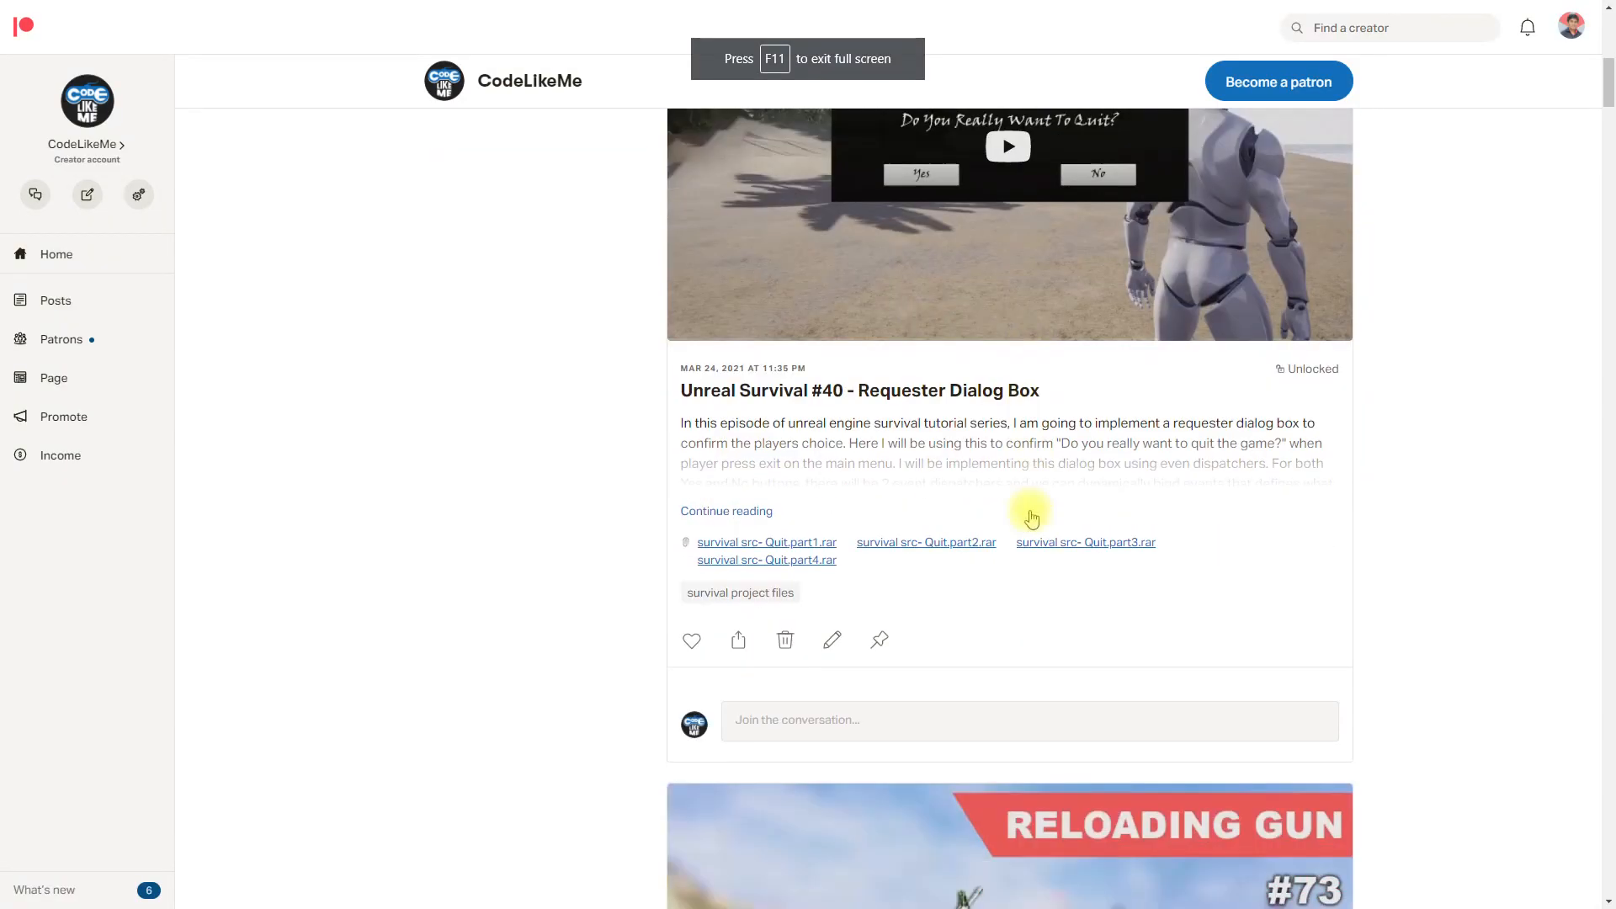
{"action": "scroll", "coordinate": [1043, 511], "scroll_direction": "down", "scroll_amount": 11}
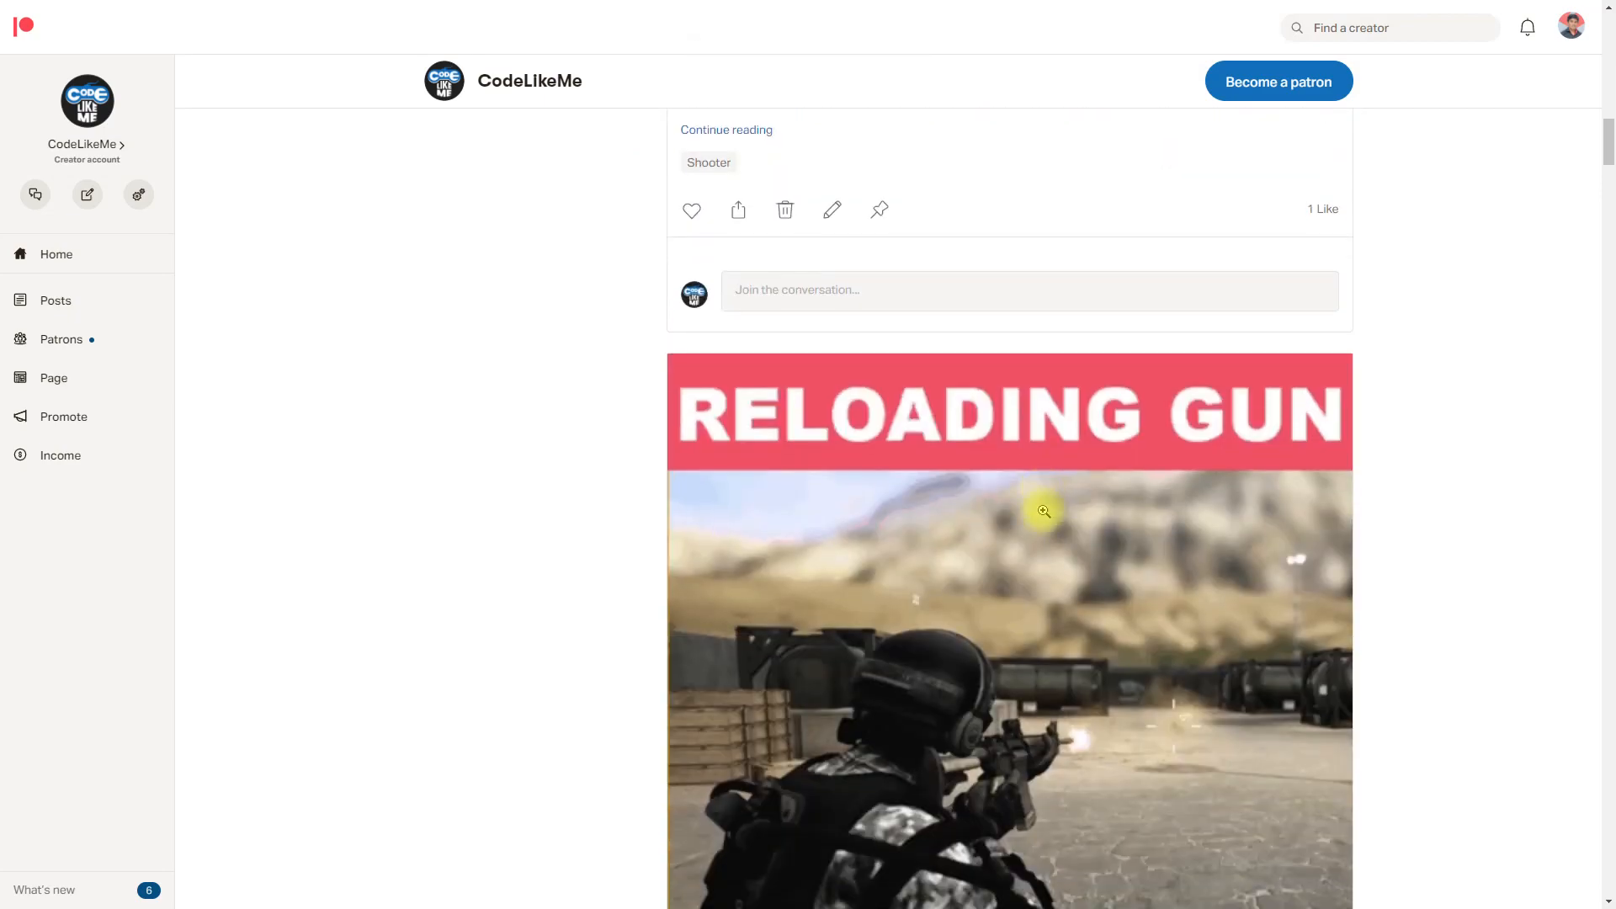
{"action": "scroll", "coordinate": [1044, 519], "scroll_direction": "down", "scroll_amount": 11}
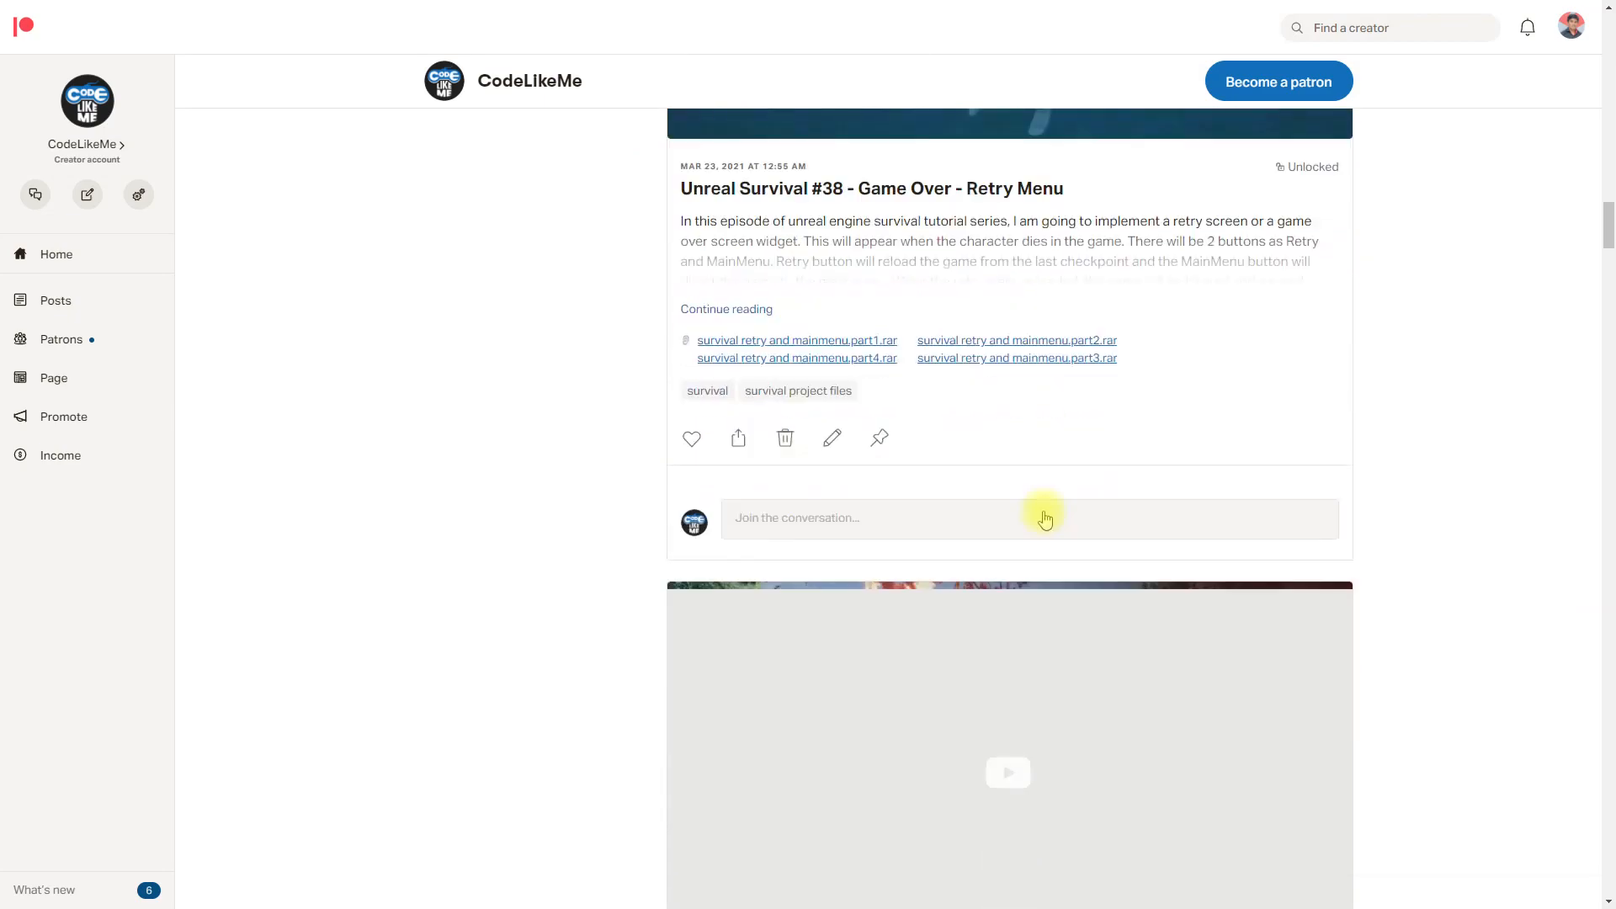
{"action": "scroll", "coordinate": [1049, 514], "scroll_direction": "down", "scroll_amount": 12}
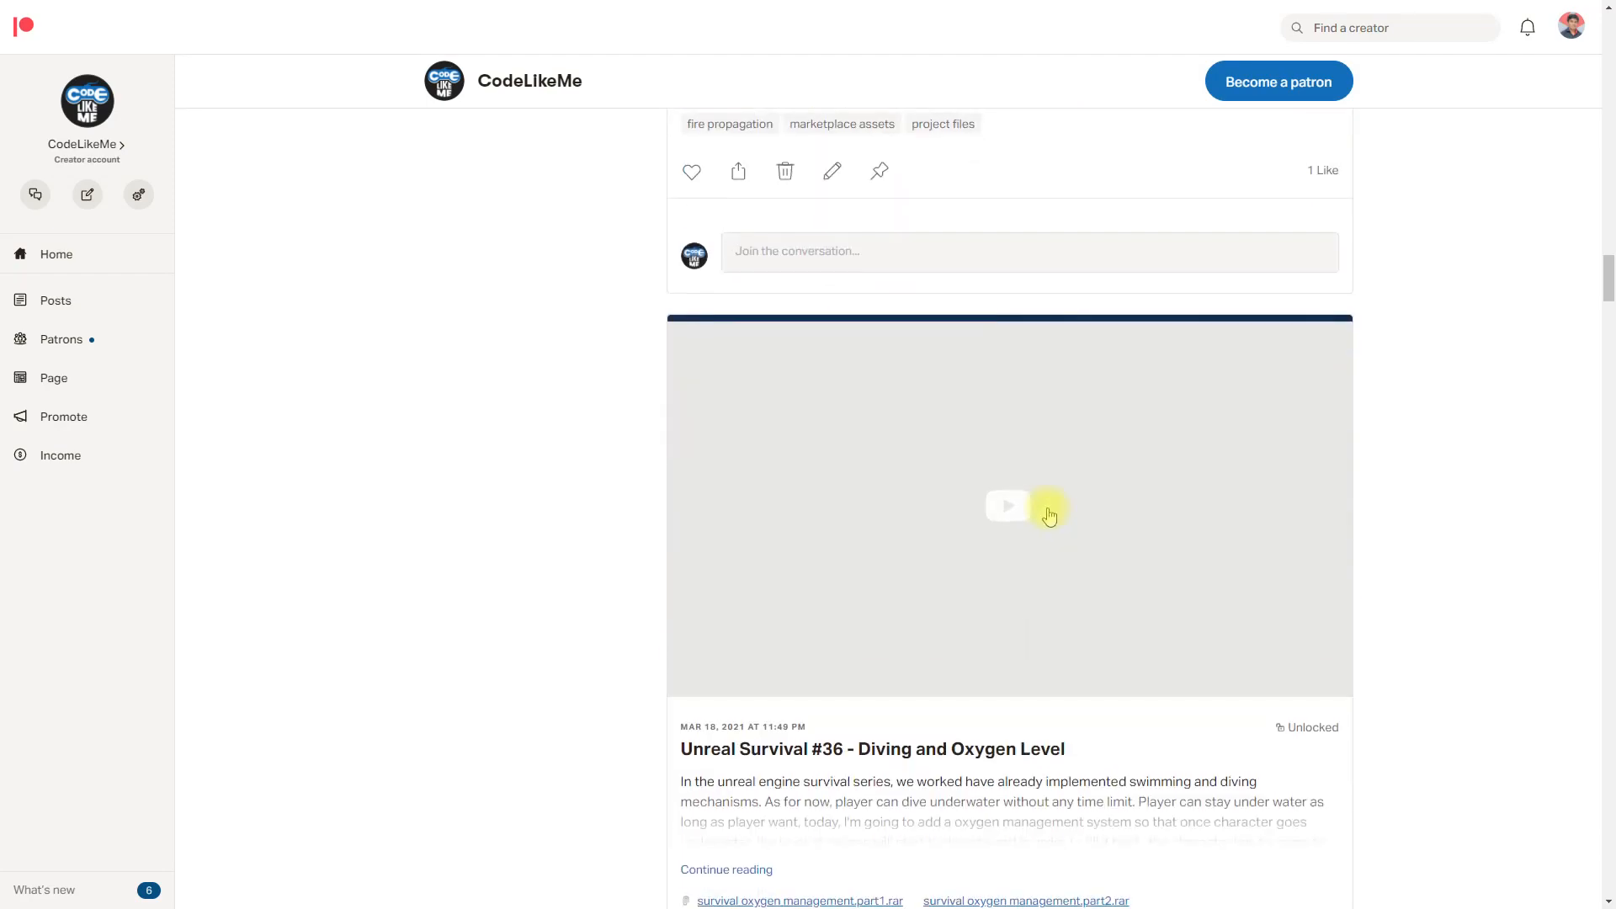
{"action": "scroll", "coordinate": [1051, 514], "scroll_direction": "down", "scroll_amount": 13}
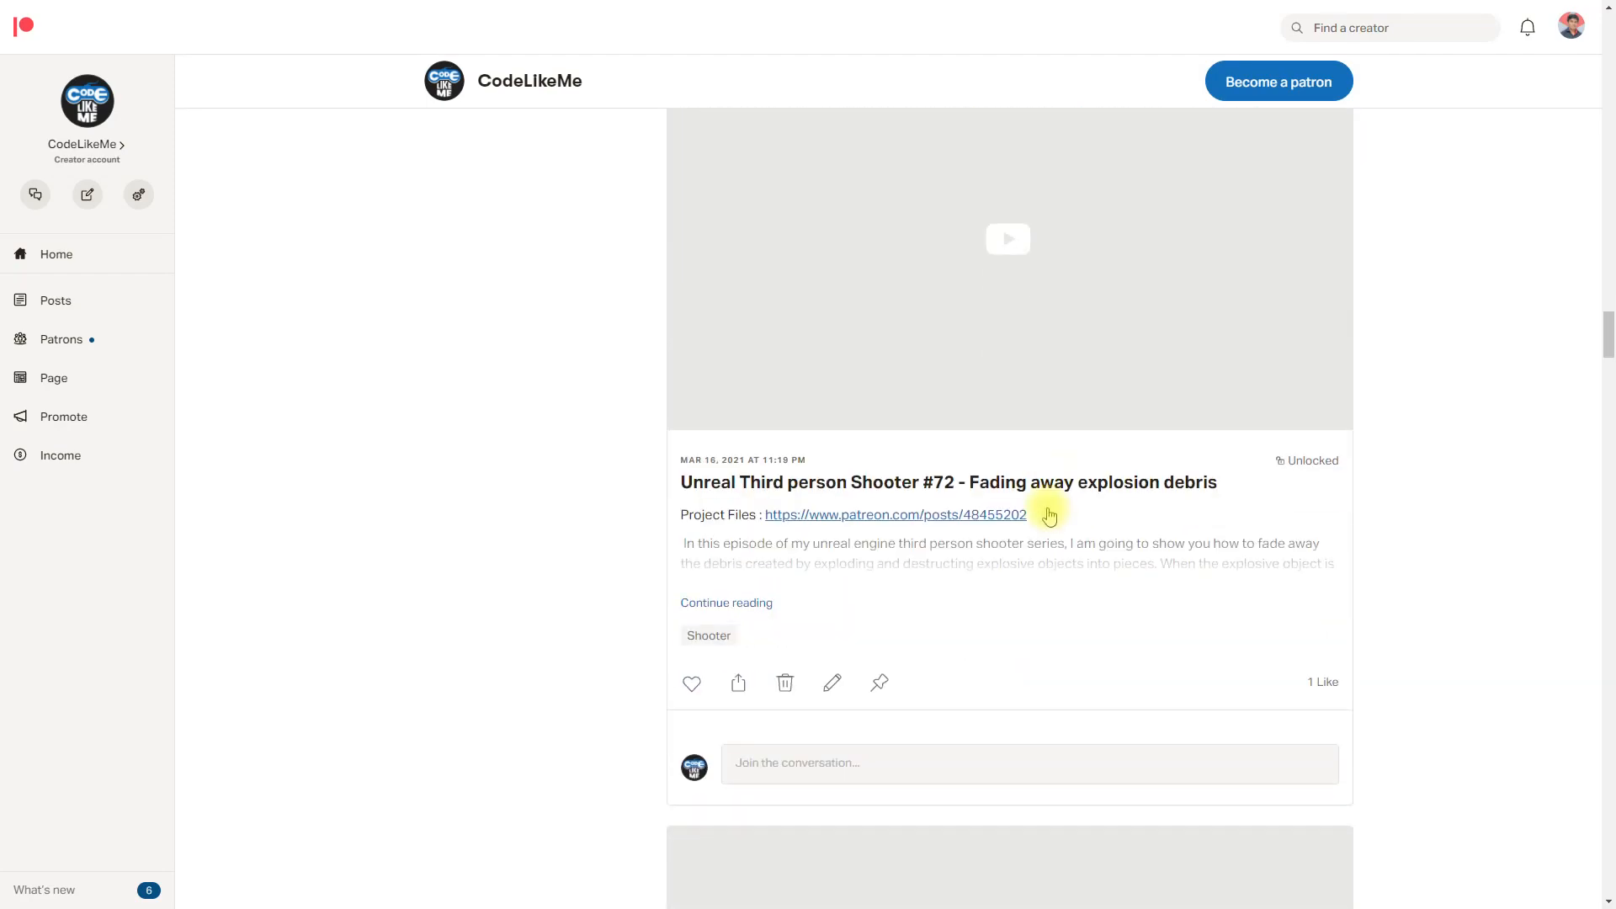
{"action": "scroll", "coordinate": [1049, 515], "scroll_direction": "down", "scroll_amount": 14}
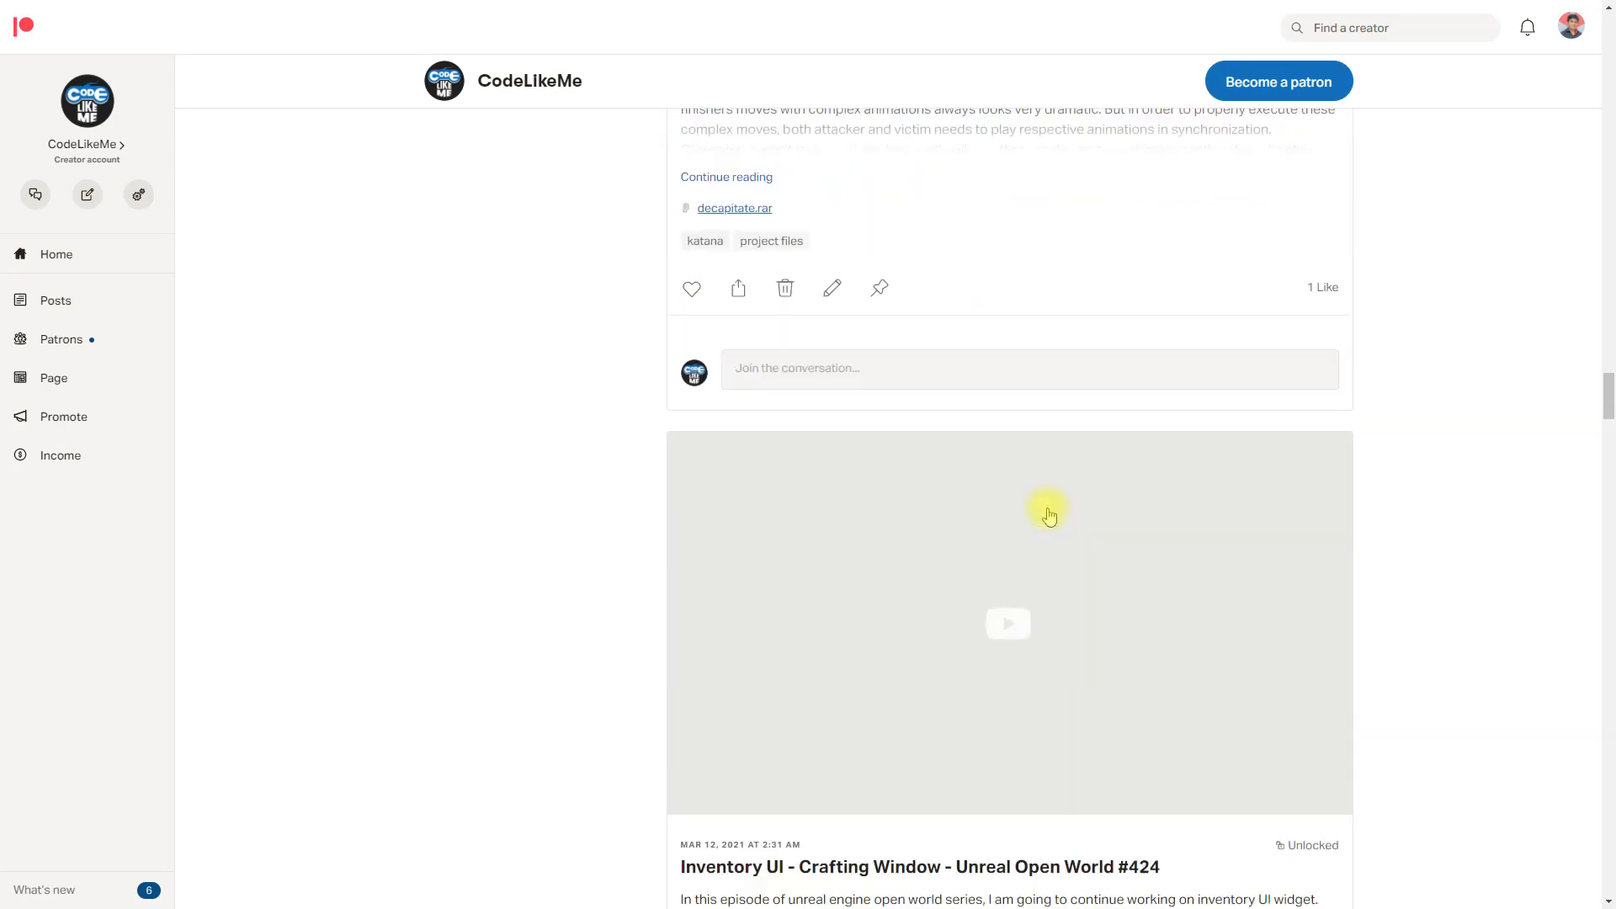
{"action": "scroll", "coordinate": [1049, 515], "scroll_direction": "down", "scroll_amount": 20}
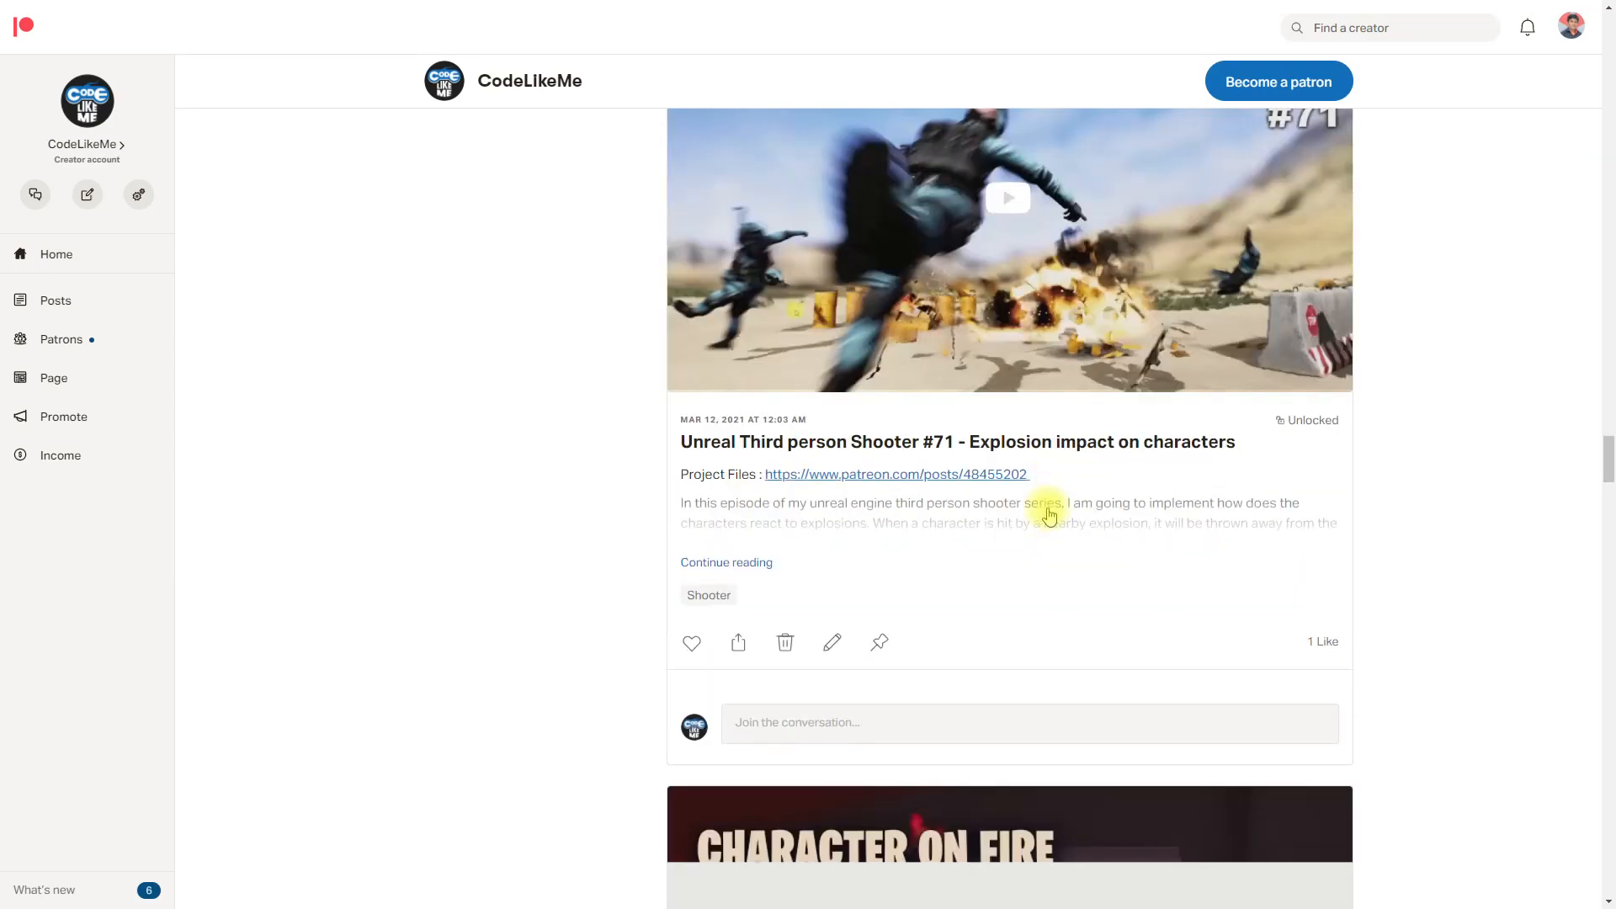
{"action": "scroll", "coordinate": [1047, 513], "scroll_direction": "down", "scroll_amount": 14}
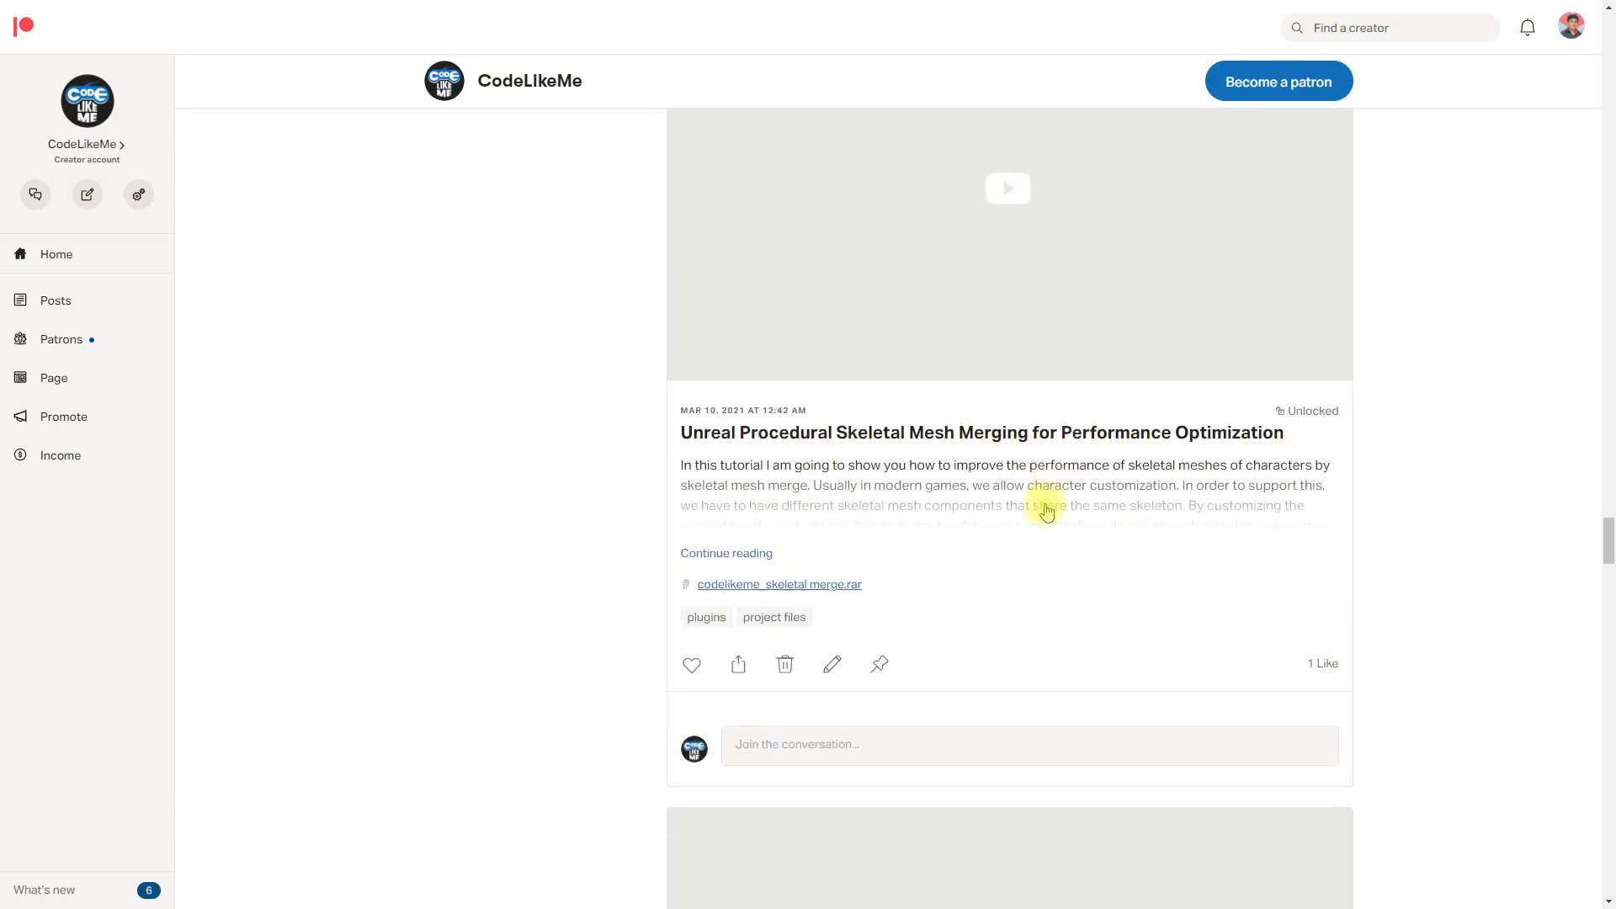